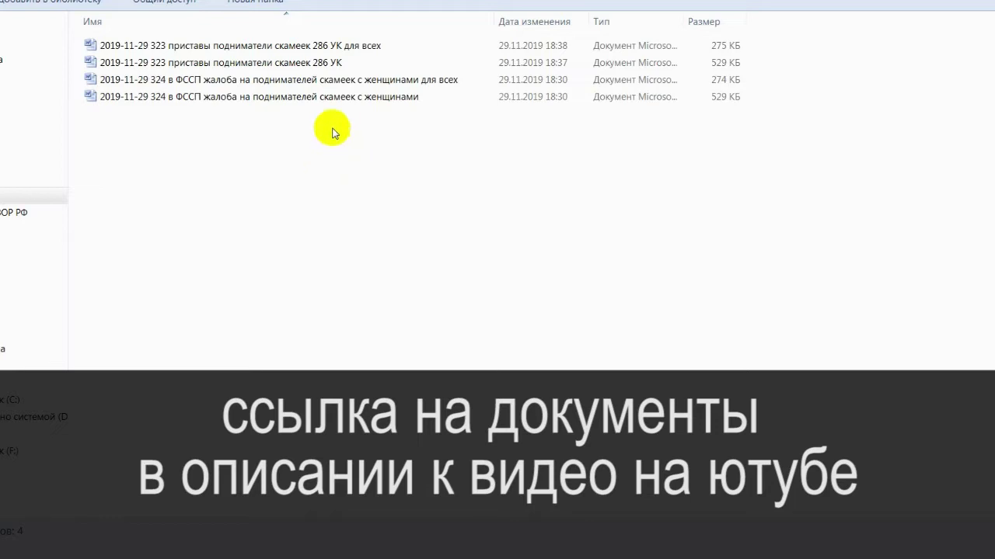
Browse the four complaint files and open the 323 286 УК statement for everyone in Word.
click(273, 62)
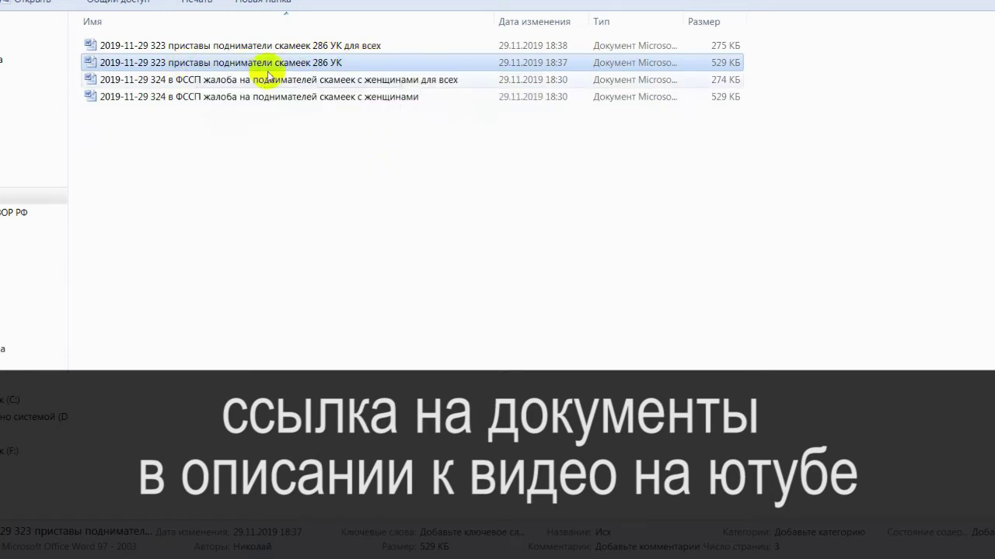
click(220, 96)
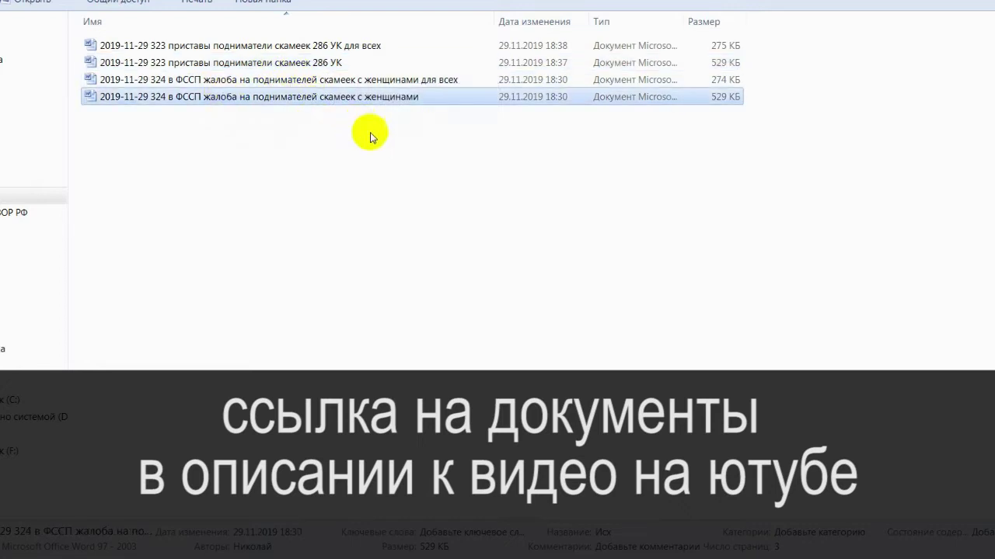
click(288, 137)
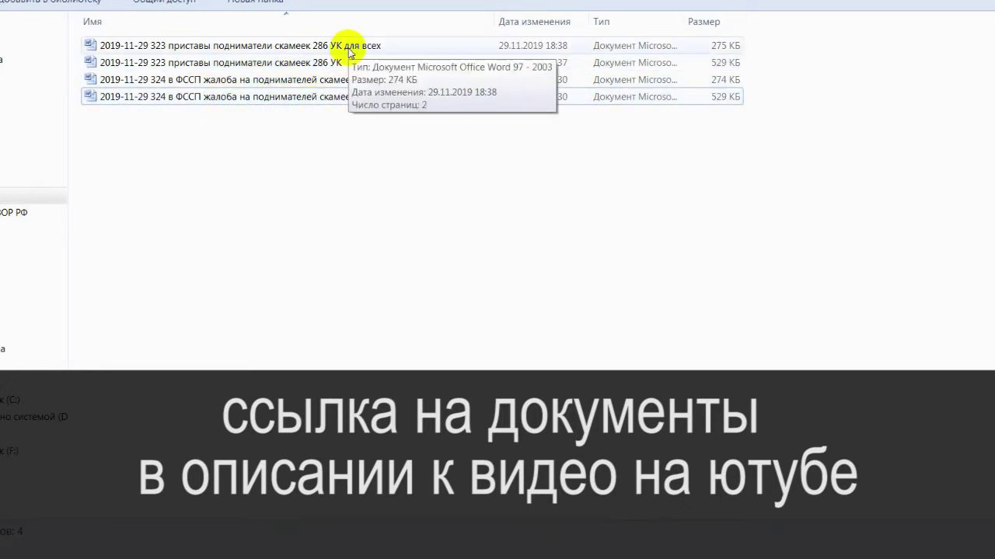
double_click(363, 45)
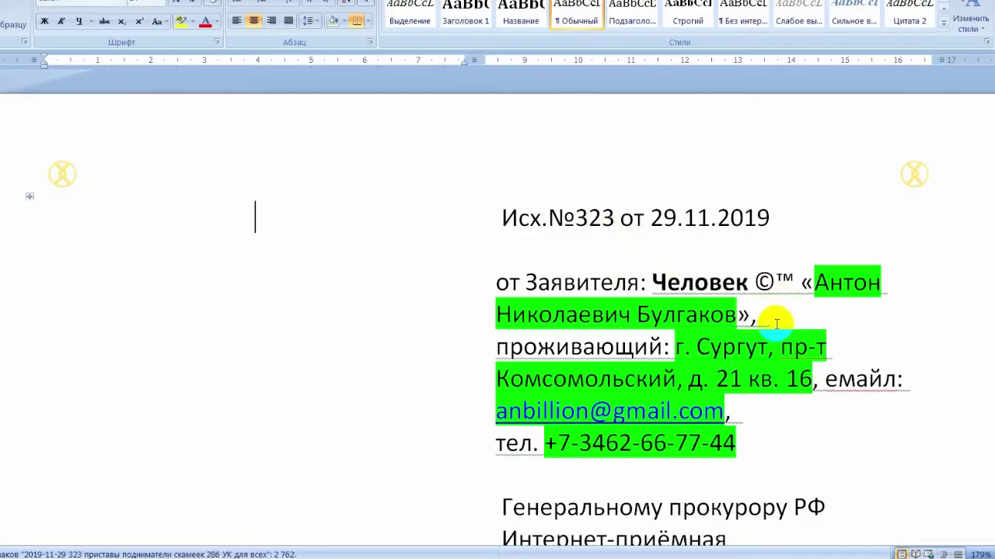
Scroll through the 323 statement from the prosecutor addressees down to the dated signature and back up.
scroll(734, 385, down, 15)
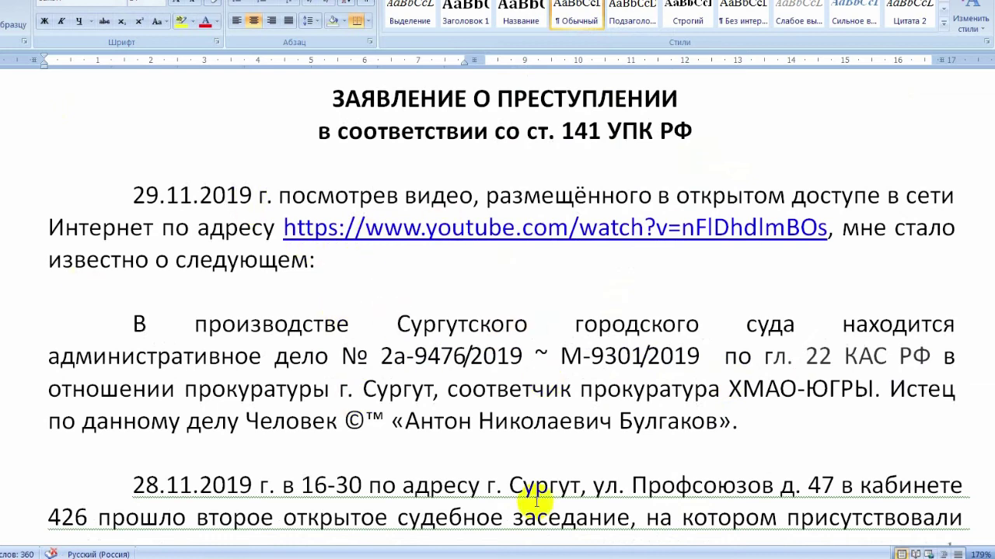
scroll(541, 305, up, 4)
scroll(575, 272, up, 7)
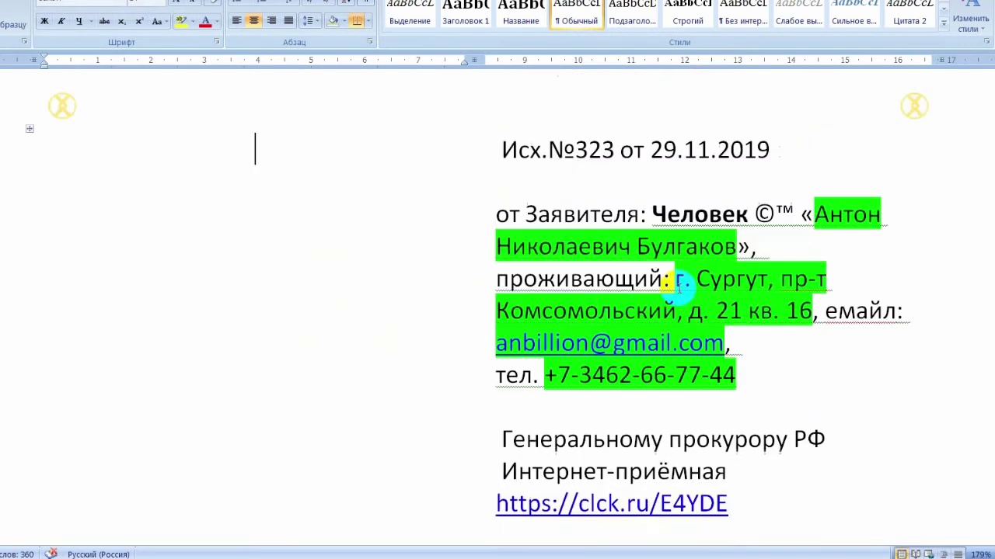
scroll(546, 249, down, 4)
scroll(480, 287, down, 8)
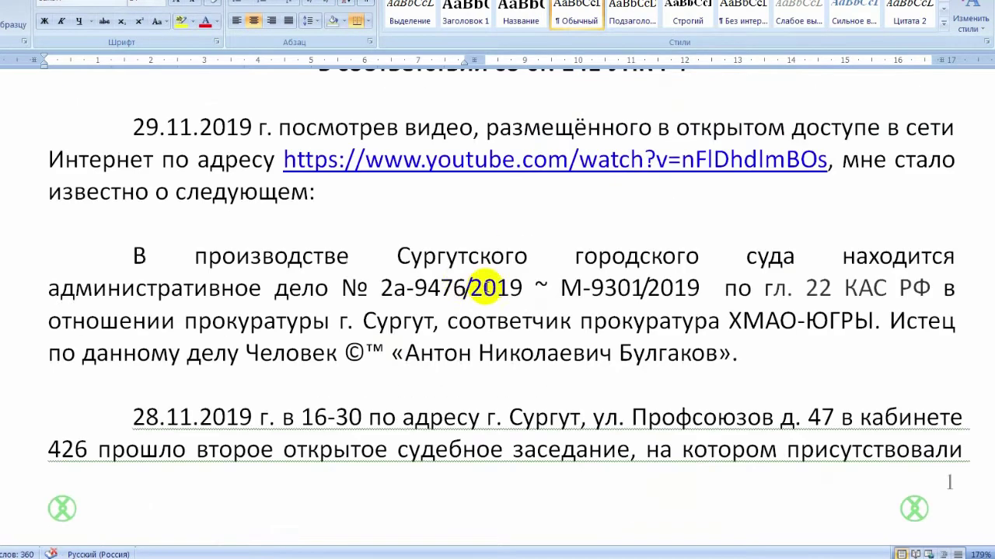
click(129, 238)
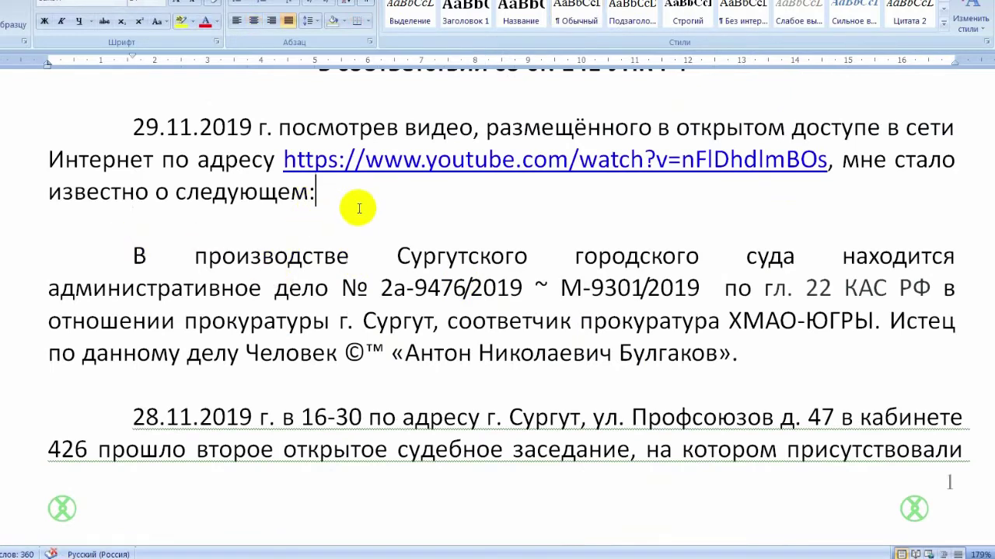
scroll(615, 350, down, 4)
scroll(614, 350, down, 5)
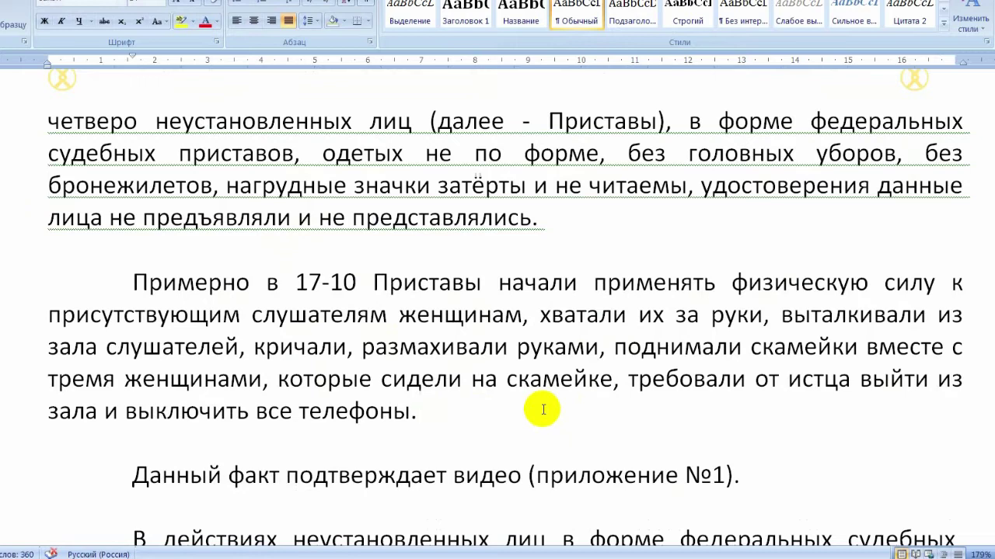
scroll(543, 409, down, 5)
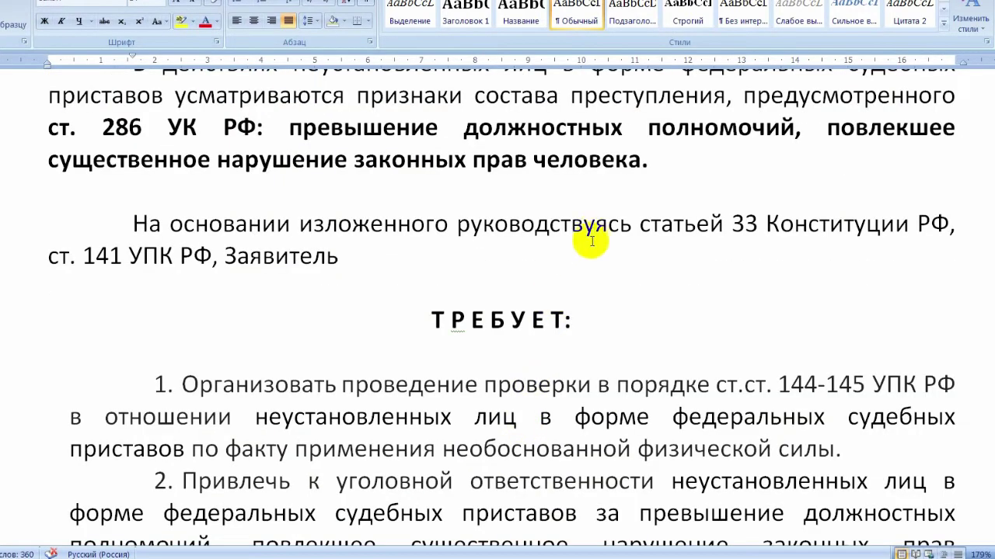
scroll(585, 249, down, 4)
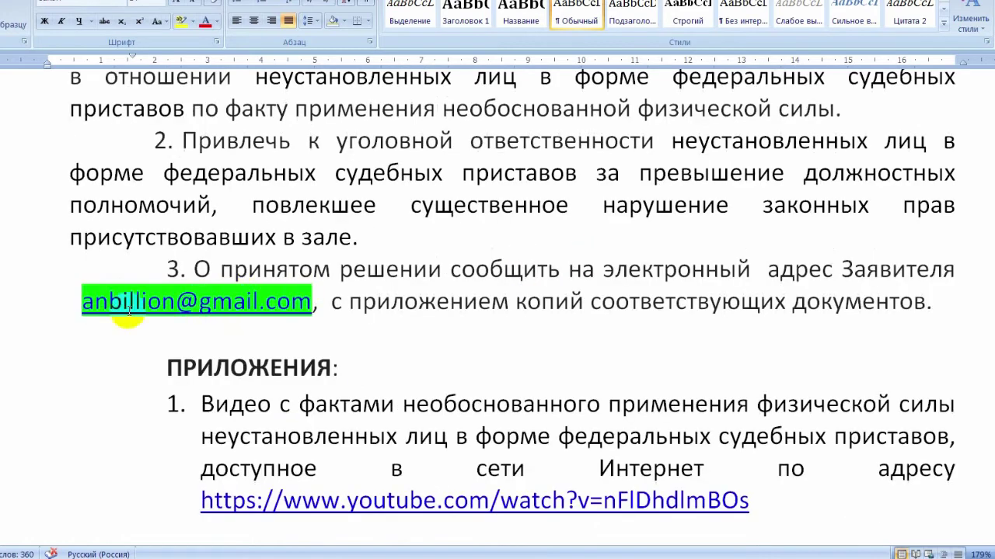
scroll(355, 329, down, 3)
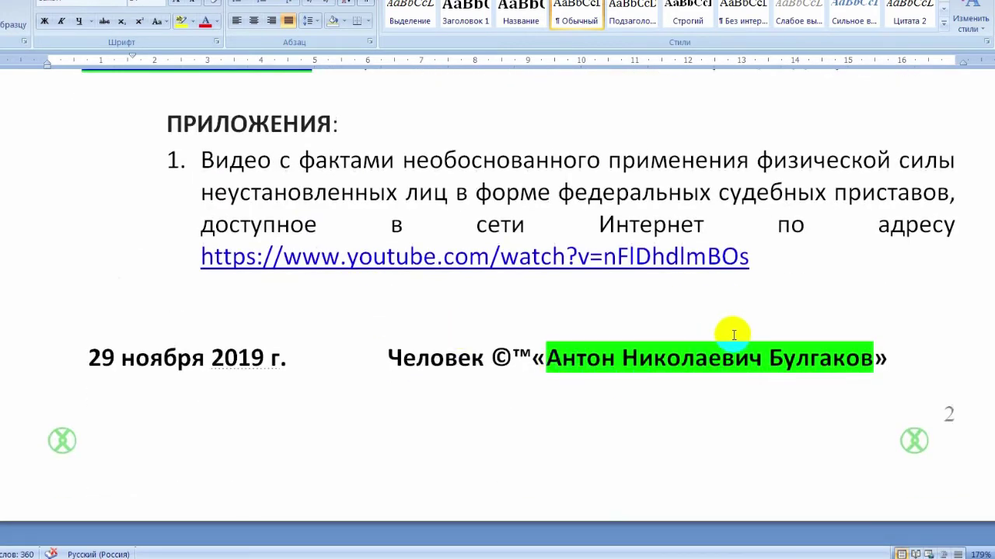
scroll(721, 335, up, 10)
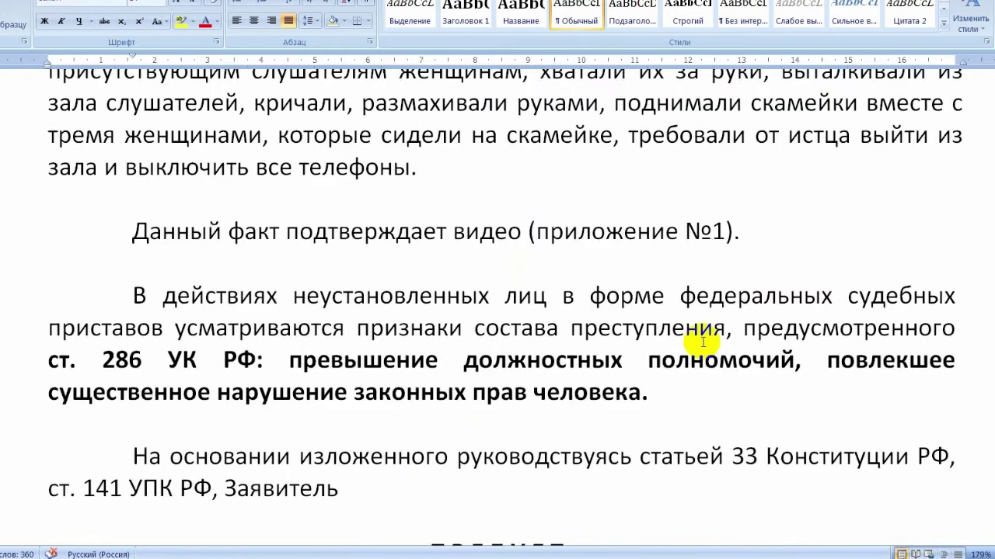
scroll(703, 338, up, 10)
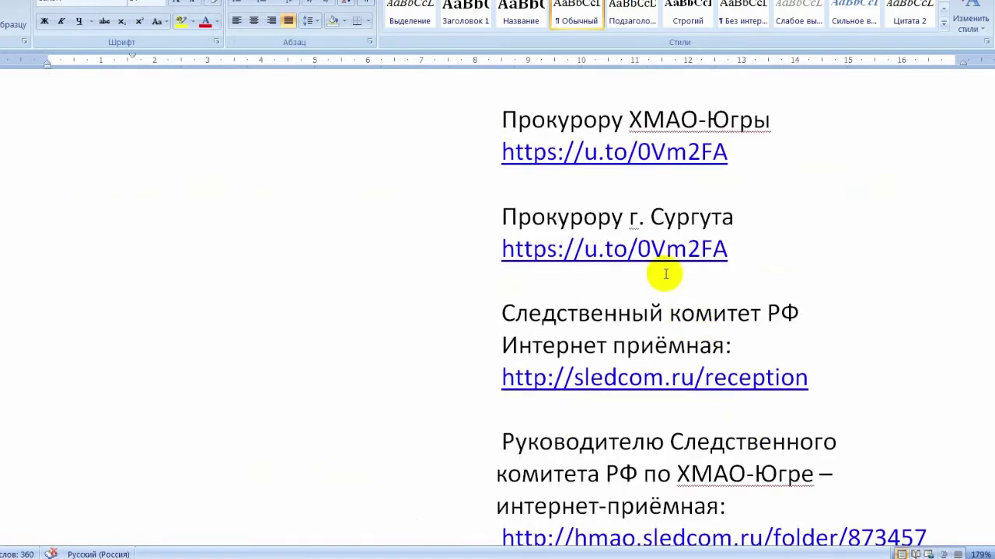
scroll(699, 295, up, 8)
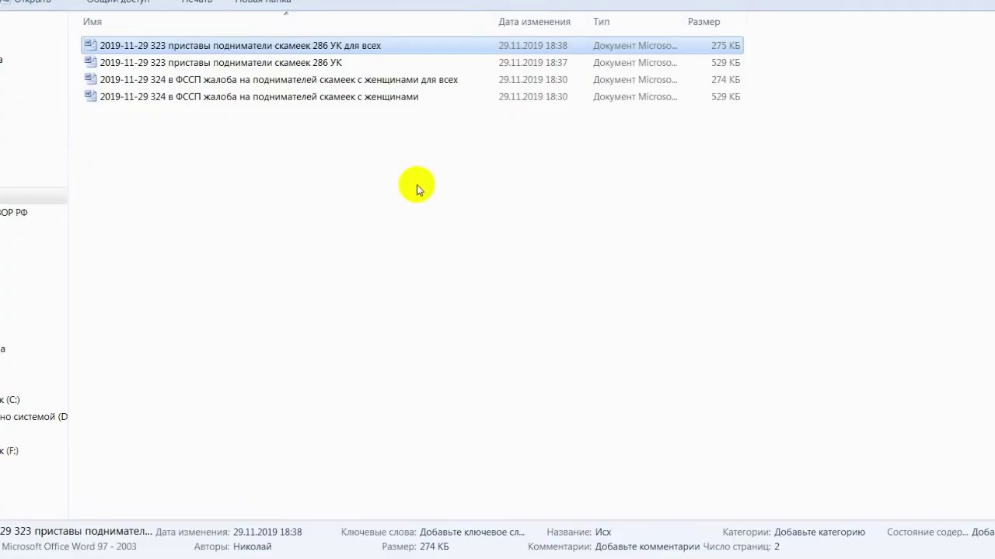
Open the 324 FSSP complaint for everyone and select its outgoing number 324.
double_click(350, 84)
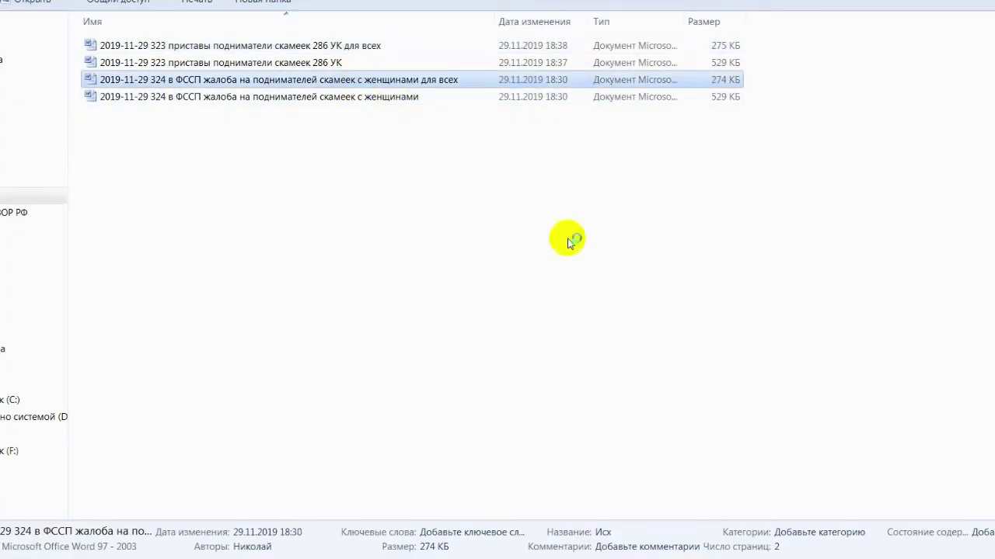
scroll(688, 319, down, 10)
scroll(683, 318, up, 10)
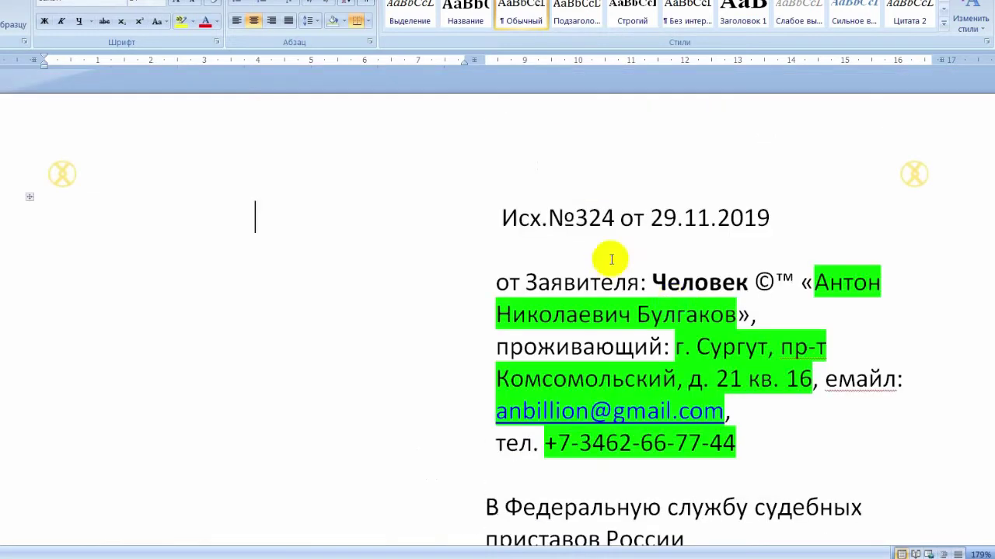
drag(588, 217, 609, 218)
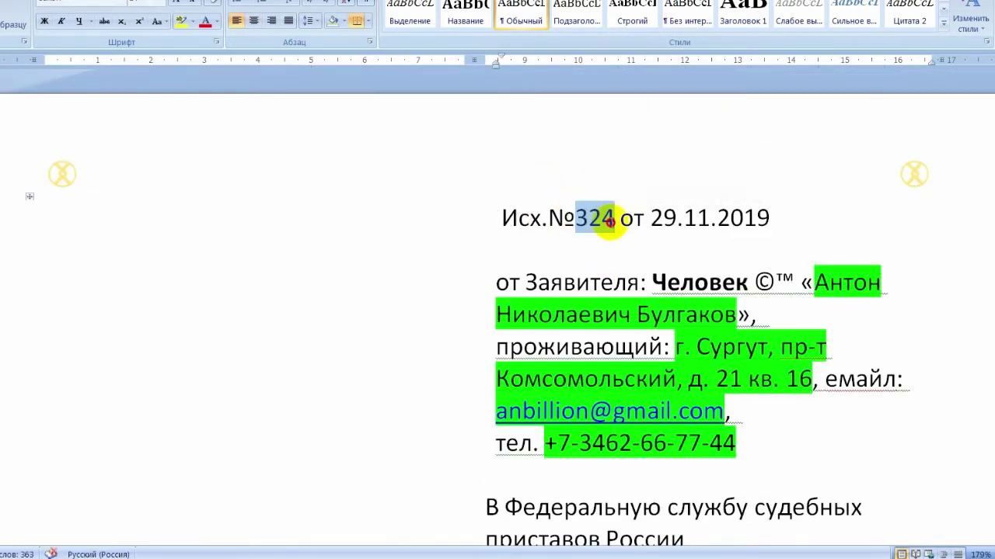
Scroll through the 324 complaint to its end and back.
scroll(706, 395, down, 4)
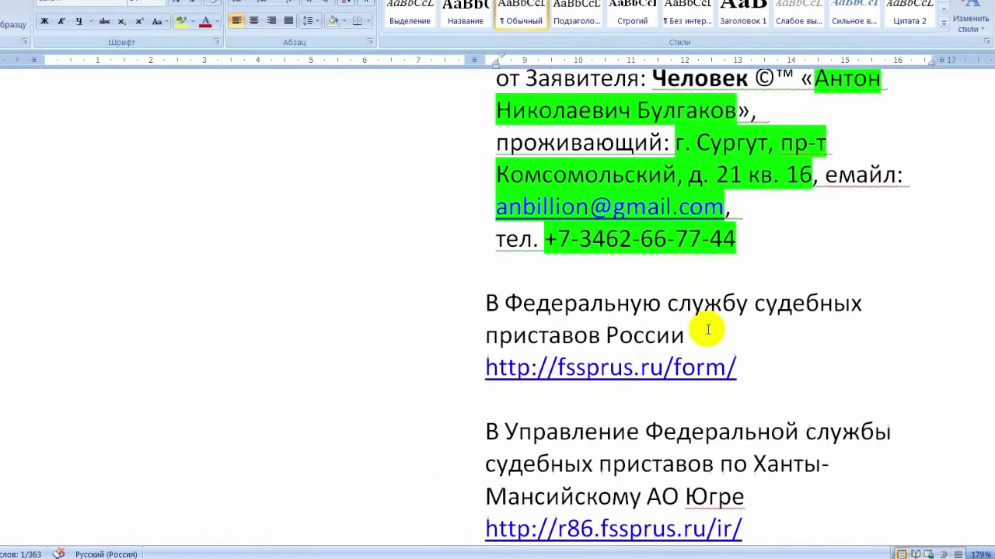
scroll(702, 208, up, 3)
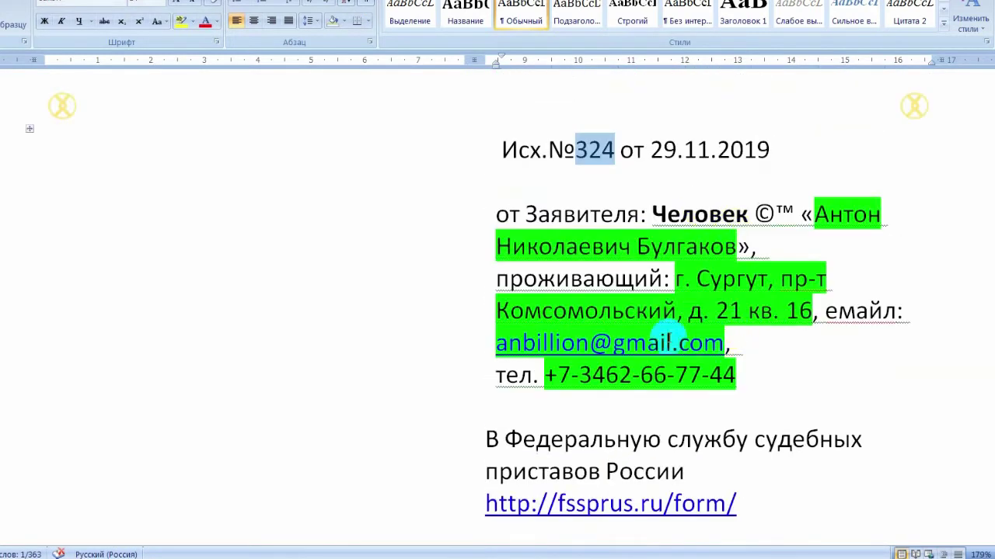
scroll(718, 334, down, 7)
scroll(670, 316, up, 5)
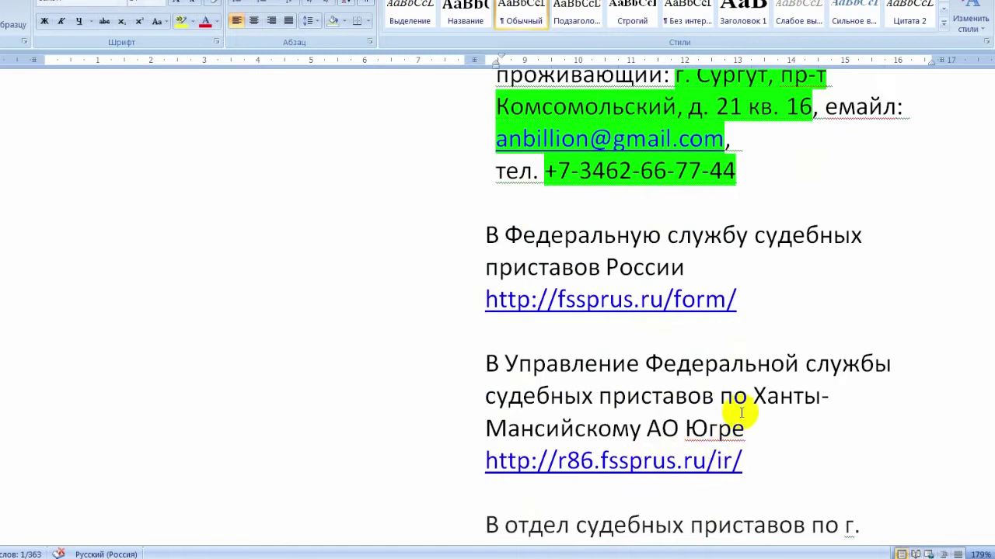
scroll(746, 406, down, 4)
scroll(605, 361, down, 20)
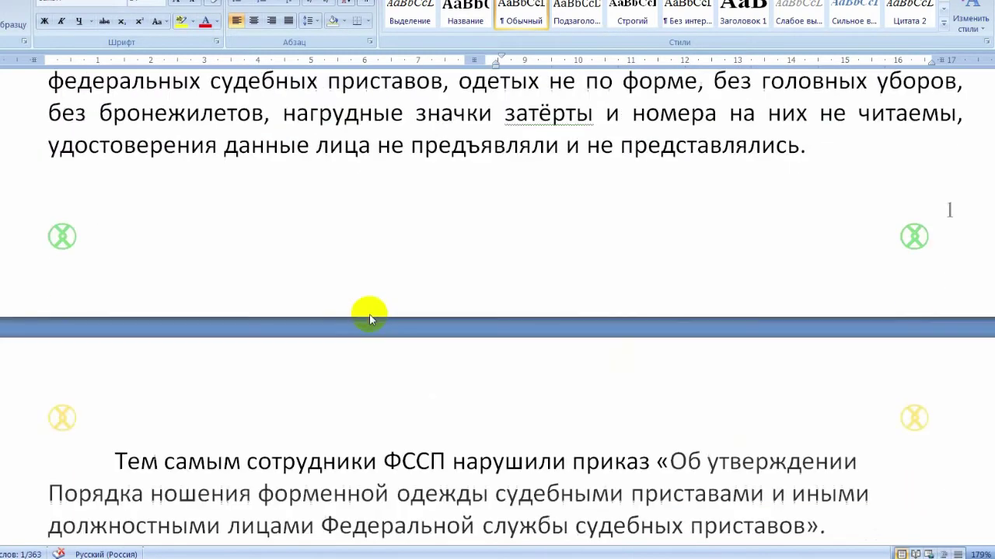
scroll(676, 304, down, 6)
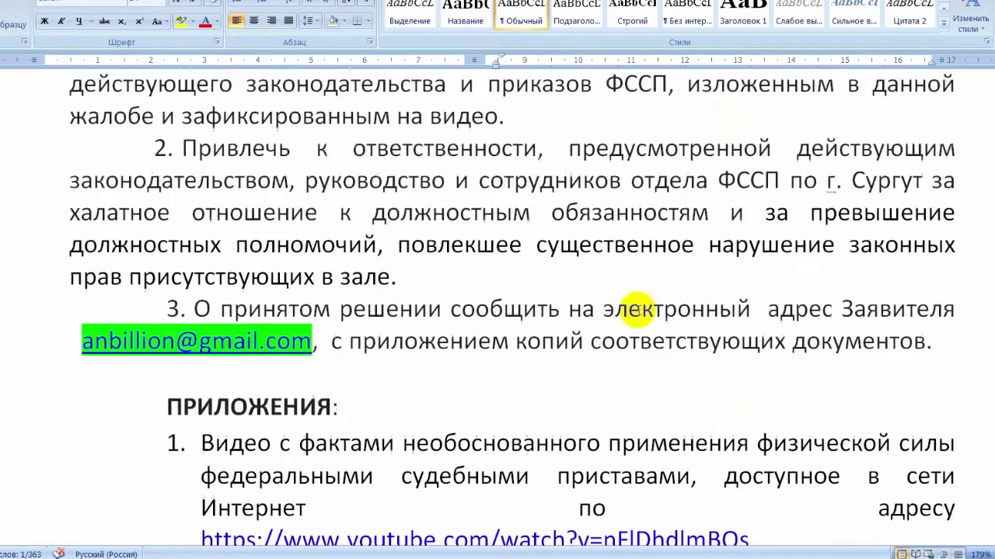
scroll(417, 302, up, 2)
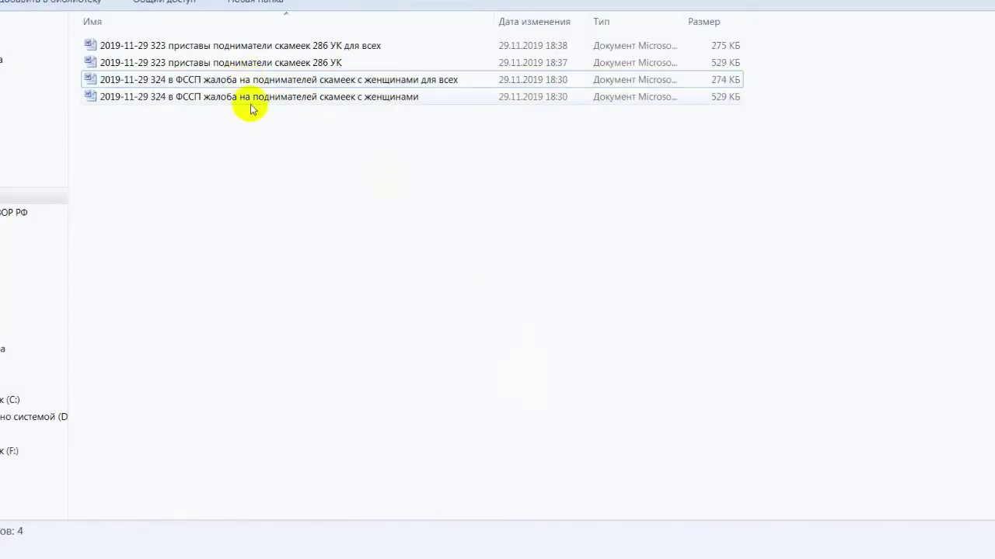
Select the 323 and 324 files, scroll the folder, and close the open 323 statement.
click(250, 98)
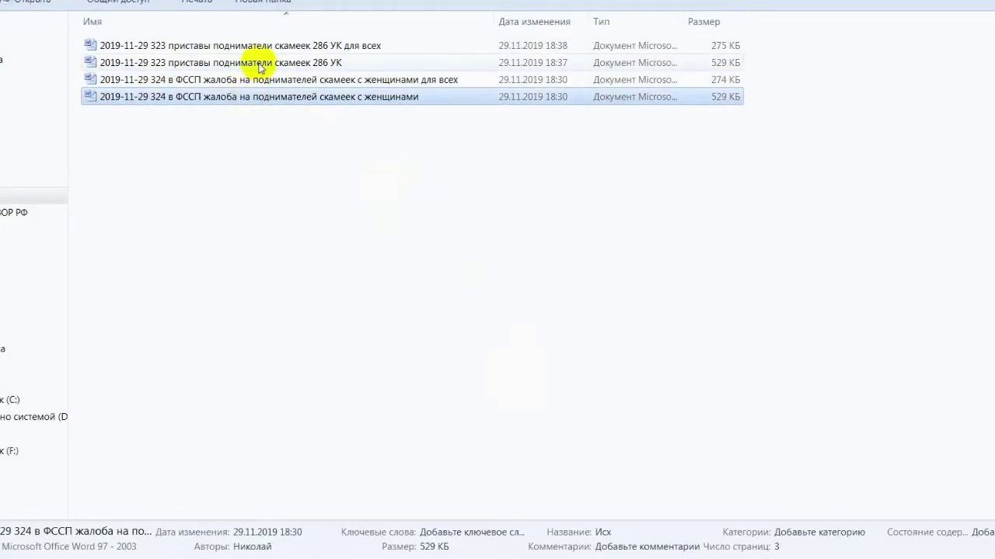
click(261, 68)
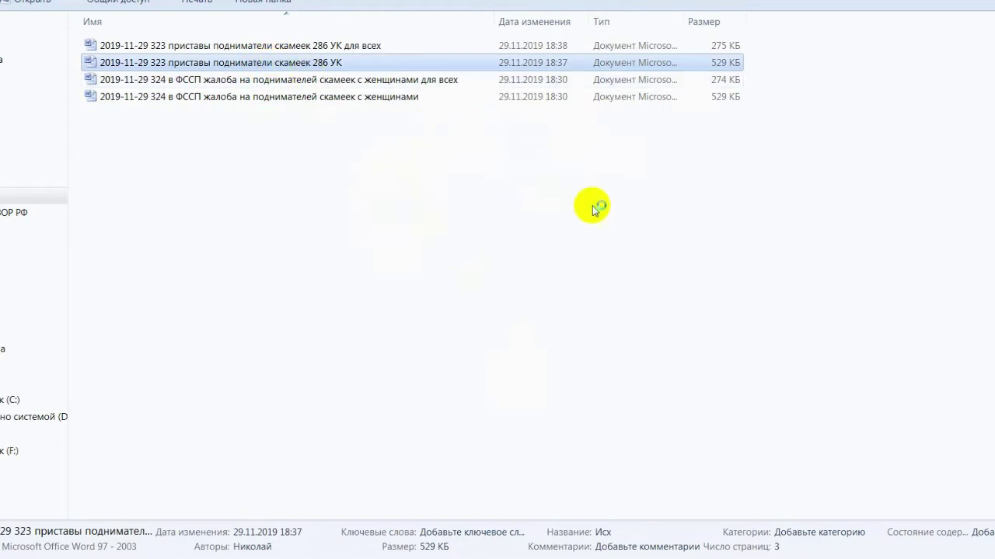
scroll(283, 390, down, 5)
scroll(283, 390, down, 4)
scroll(355, 377, up, 9)
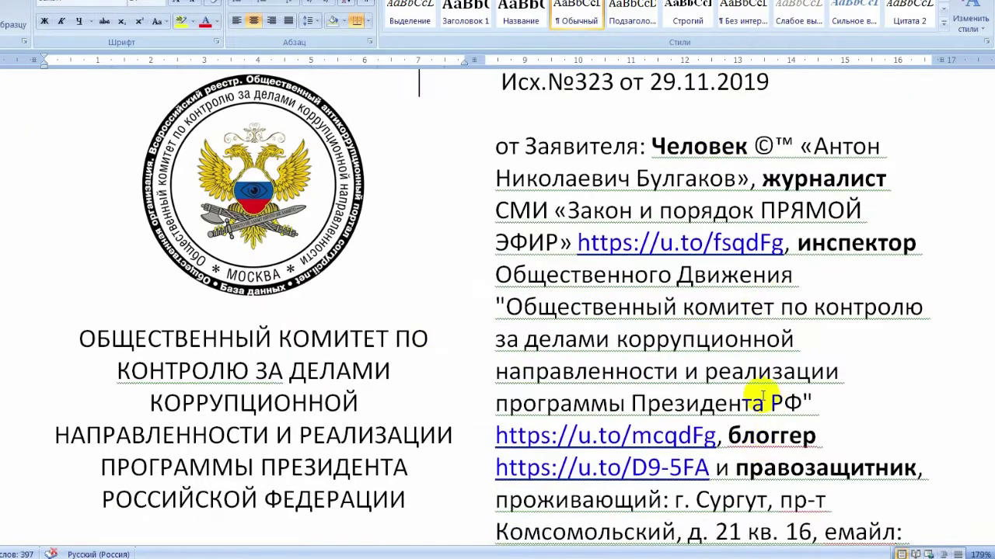
scroll(762, 398, down, 4)
key(alt+F4)
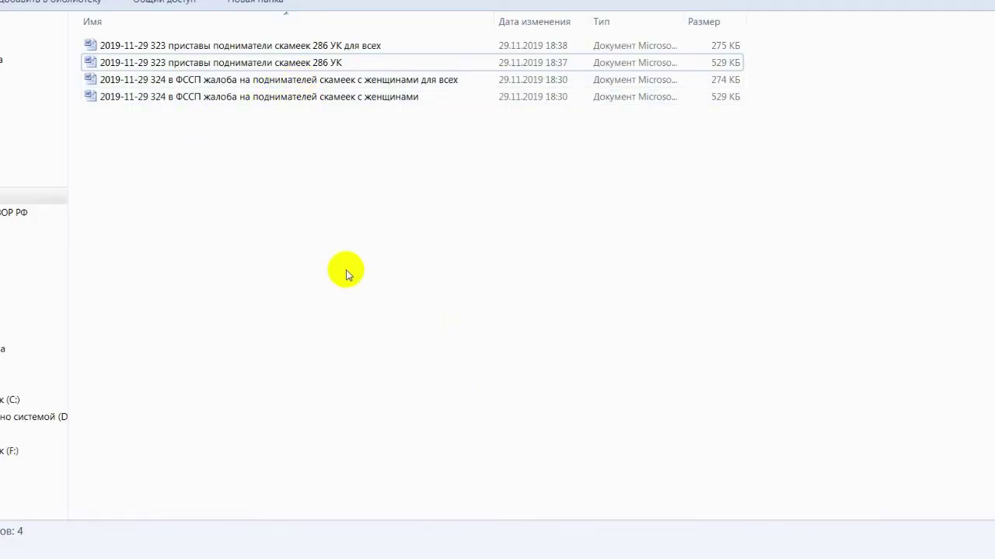
Alternate the selection between the 323 and 324 files, ending on the 324 FSSP complaint.
click(304, 64)
click(333, 98)
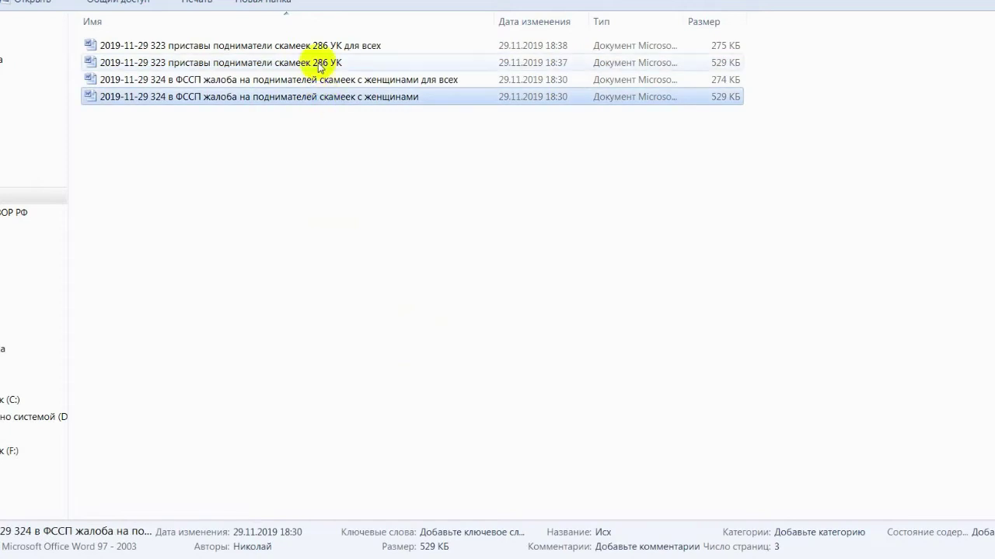
click(318, 65)
click(327, 97)
click(321, 65)
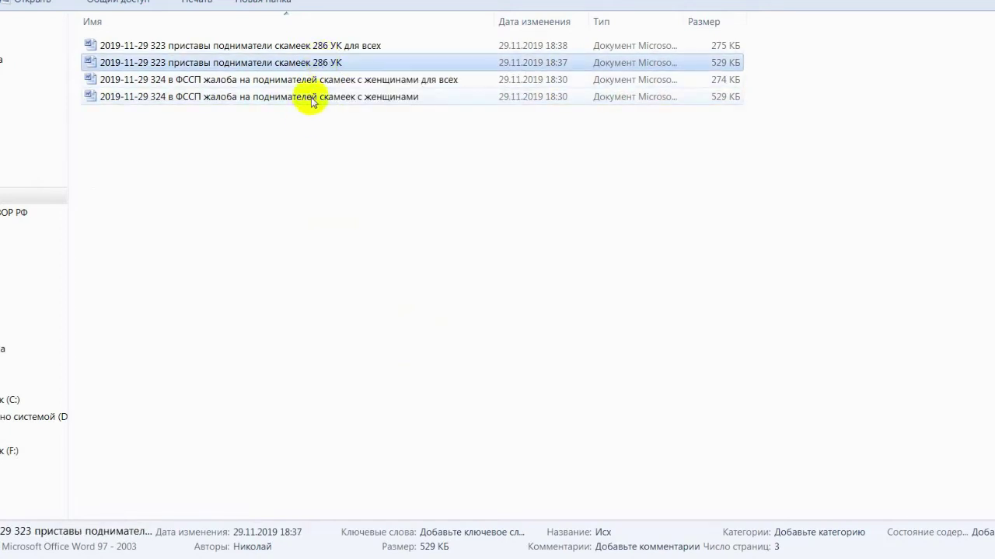
click(311, 98)
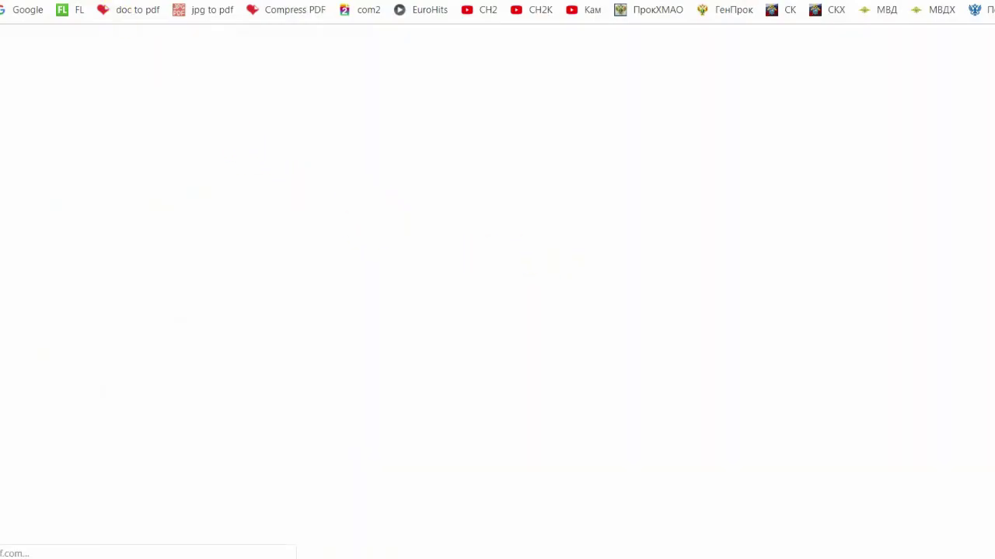
Load the 323 286 УК Word complaint into iLovePDF's Word-to-PDF converter.
drag(258, 117, 750, 122)
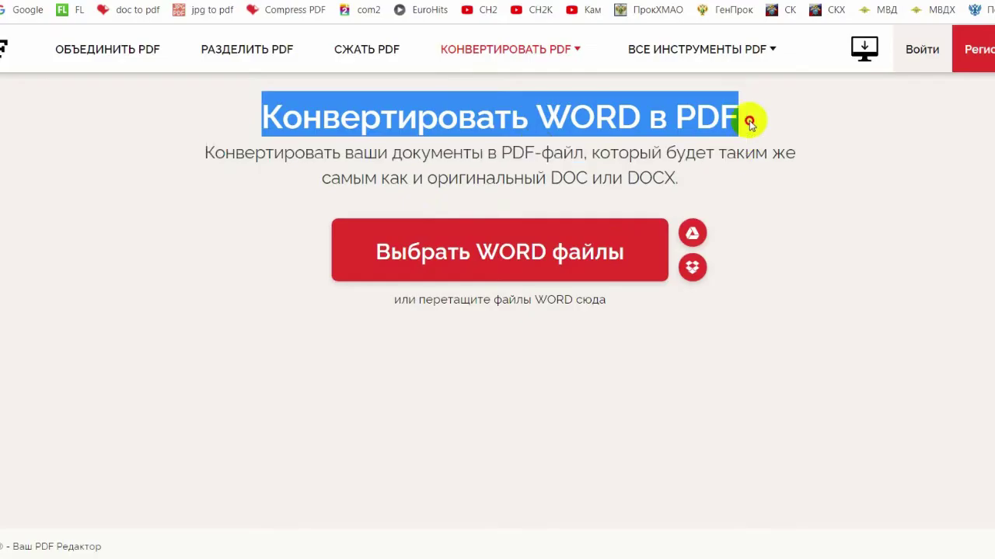
click(642, 113)
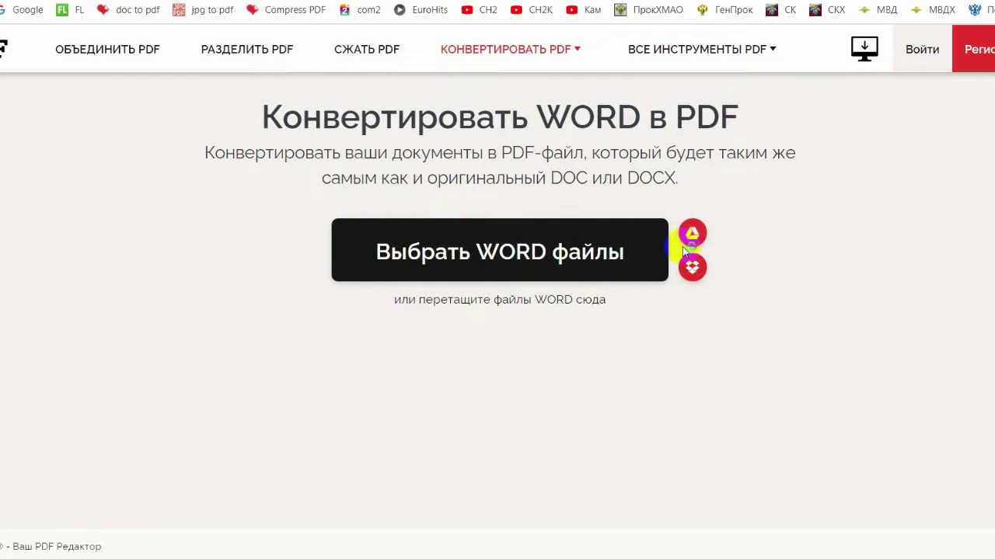
click(526, 231)
click(315, 70)
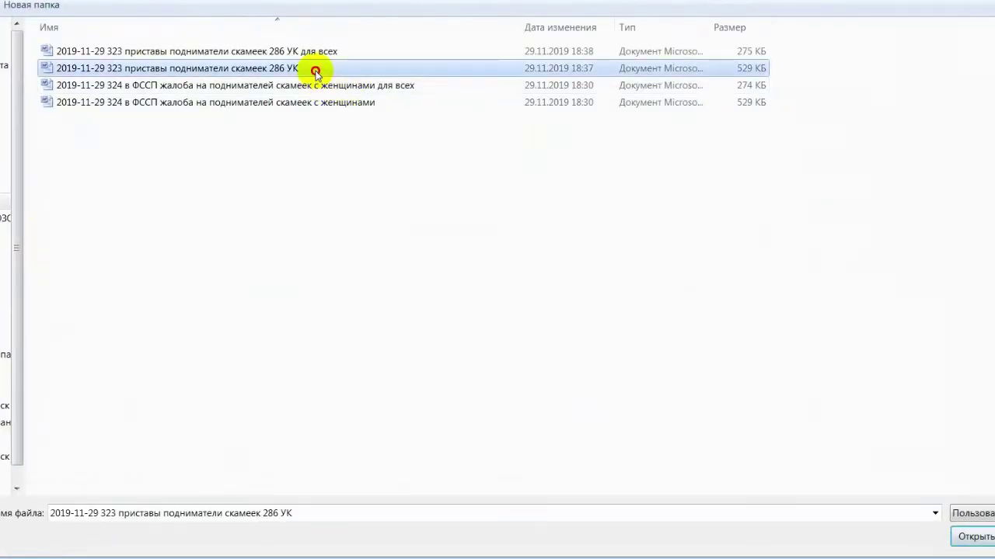
double_click(314, 70)
Convert the 323 complaint to PDF and save the PDF to another folder.
click(860, 506)
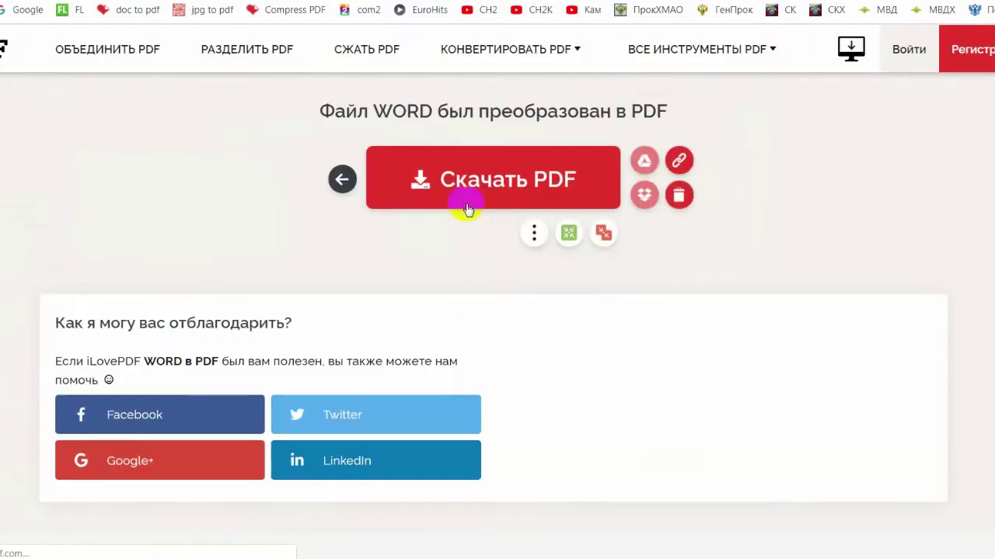
click(471, 187)
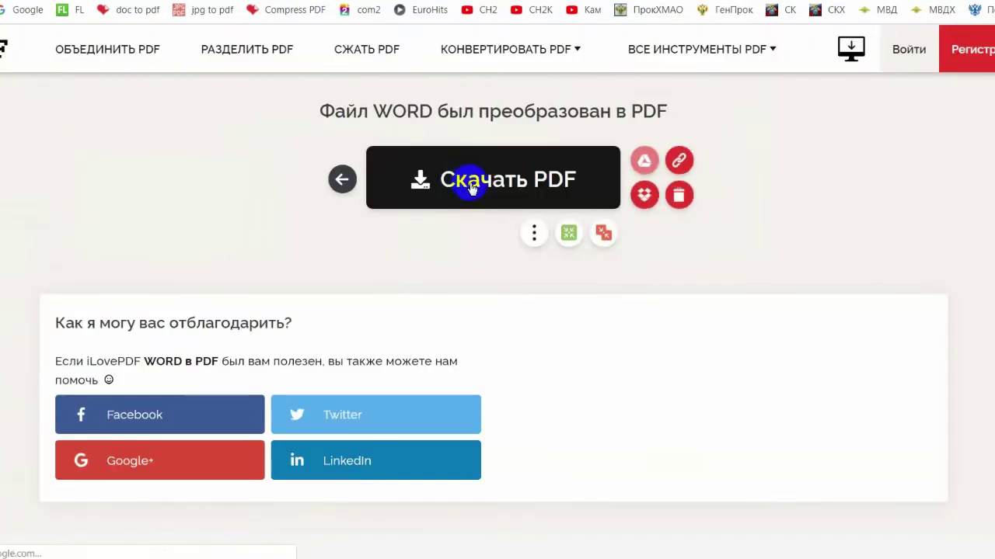
mouse_move(573, 240)
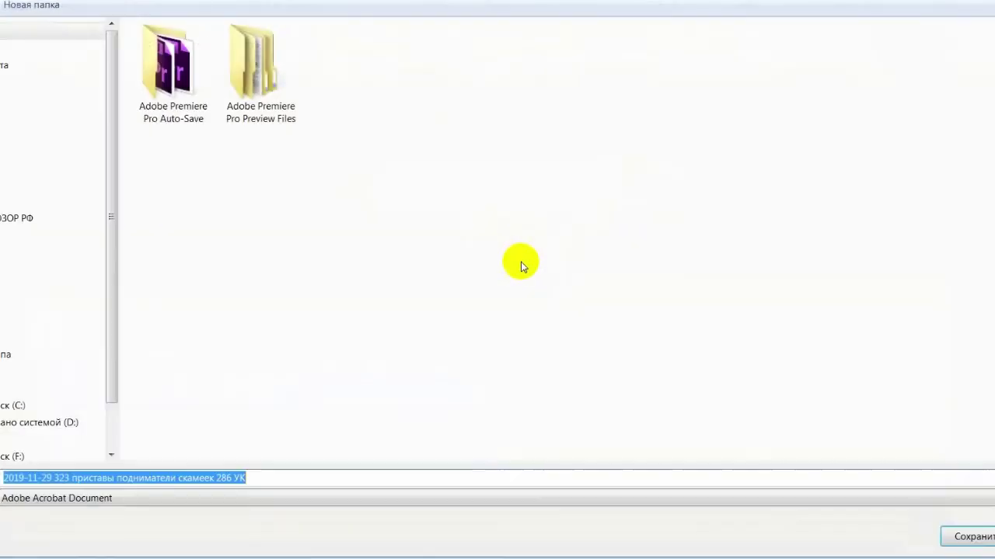
click(31, 201)
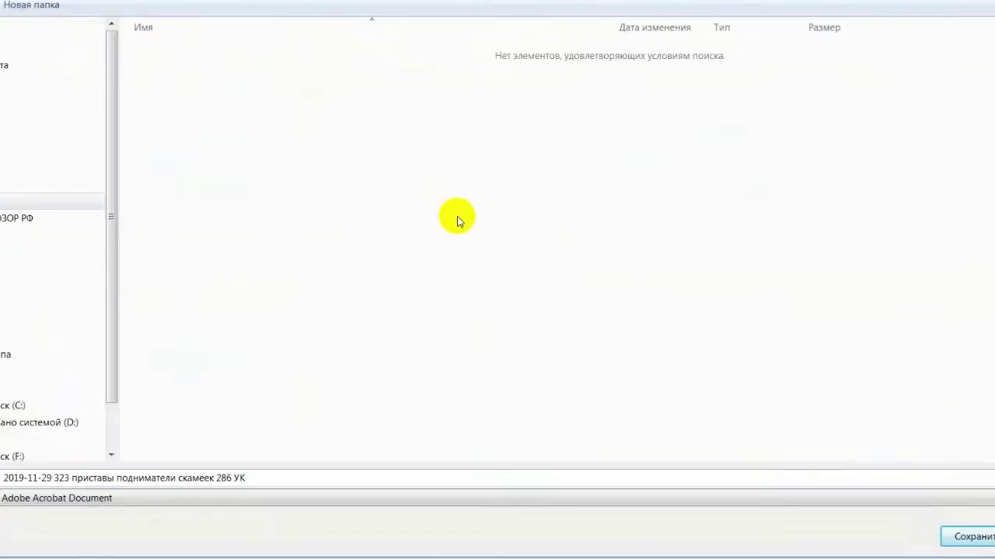
click(978, 536)
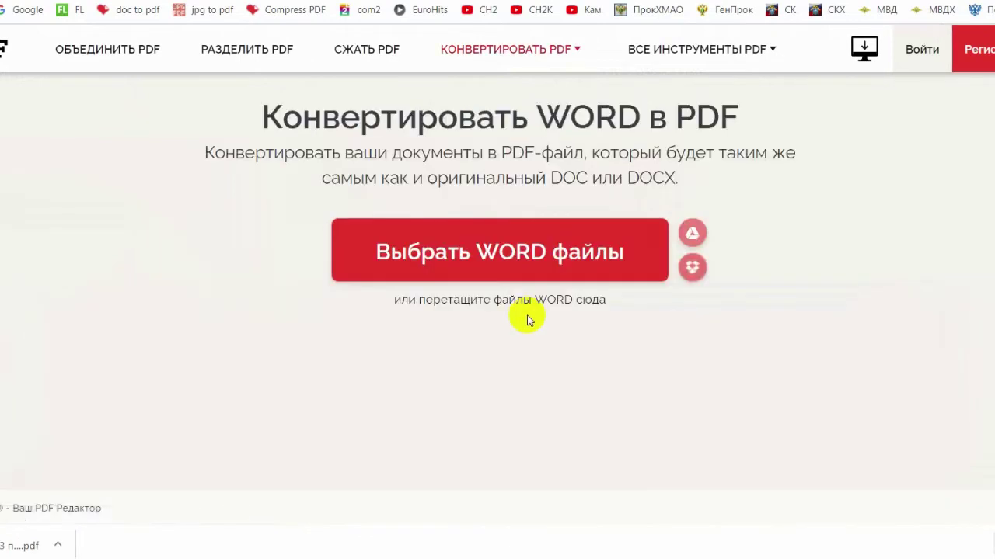
Convert the 324 FSSP complaint .doc to PDF and save it beside the 323 PDF.
click(570, 210)
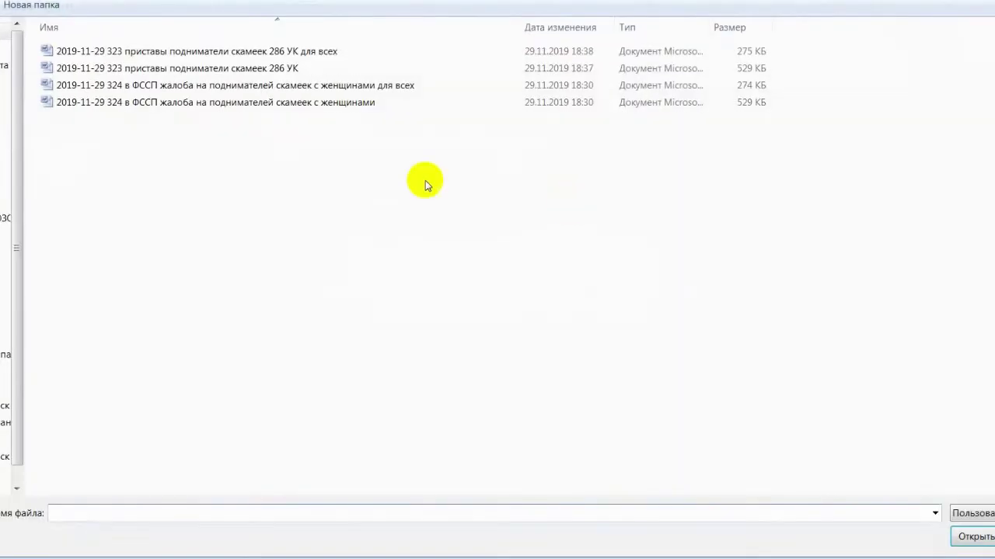
double_click(218, 101)
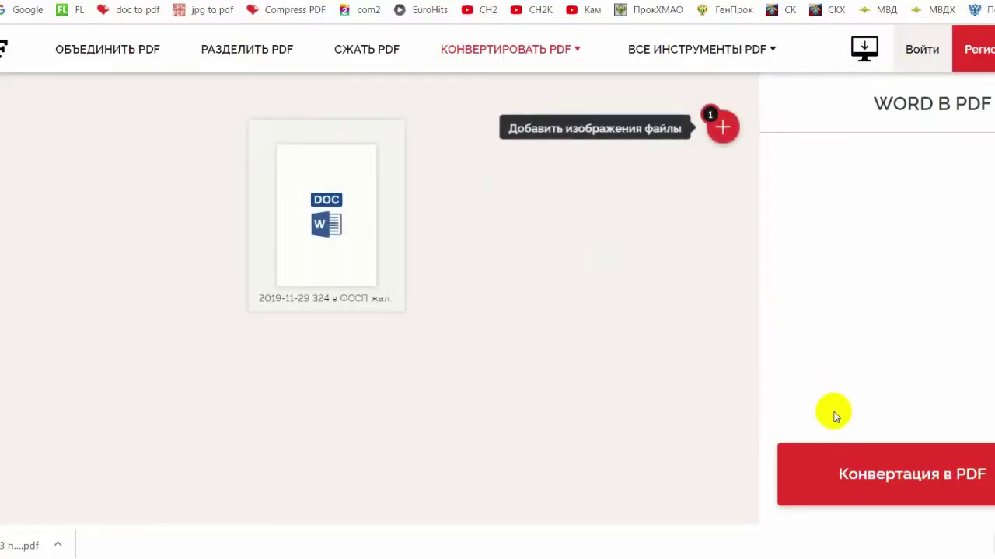
click(870, 474)
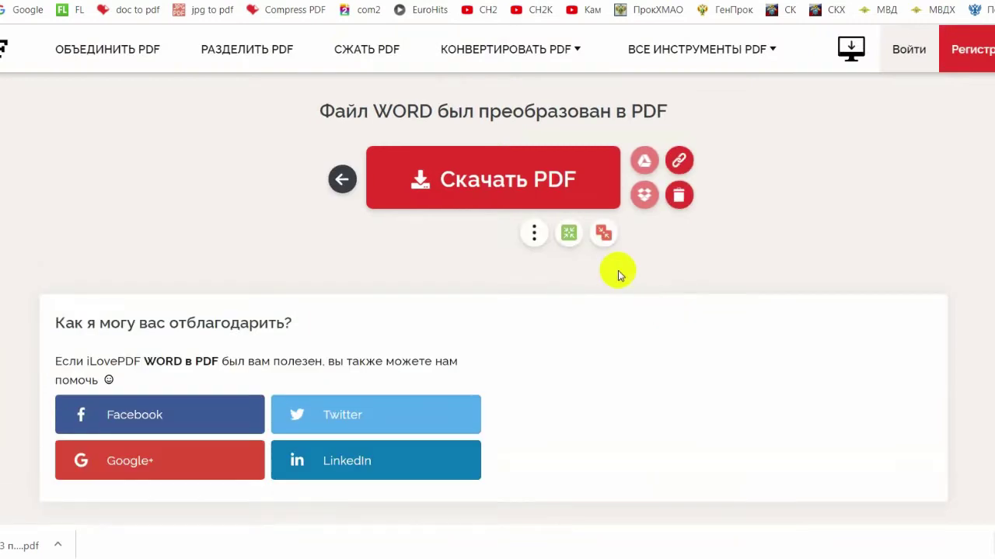
click(500, 172)
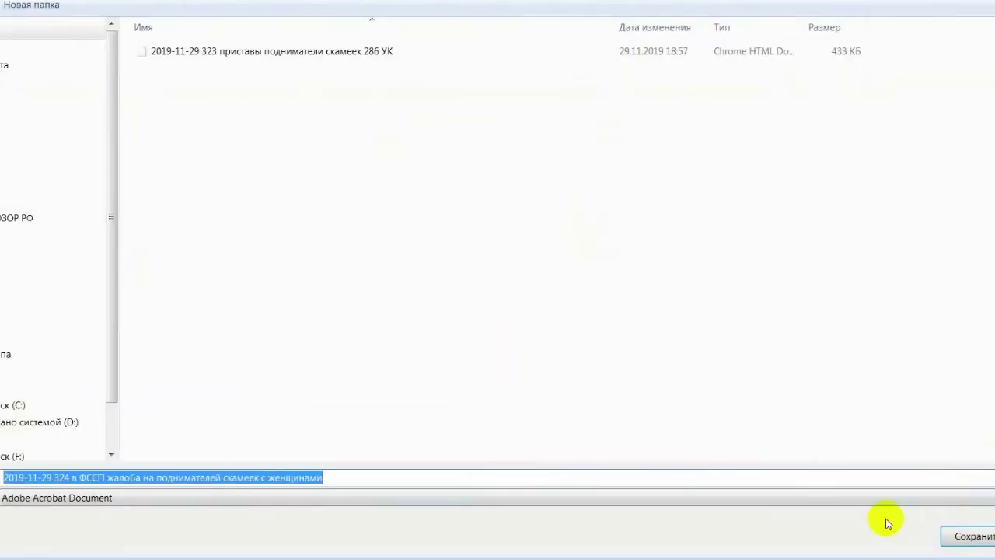
click(963, 545)
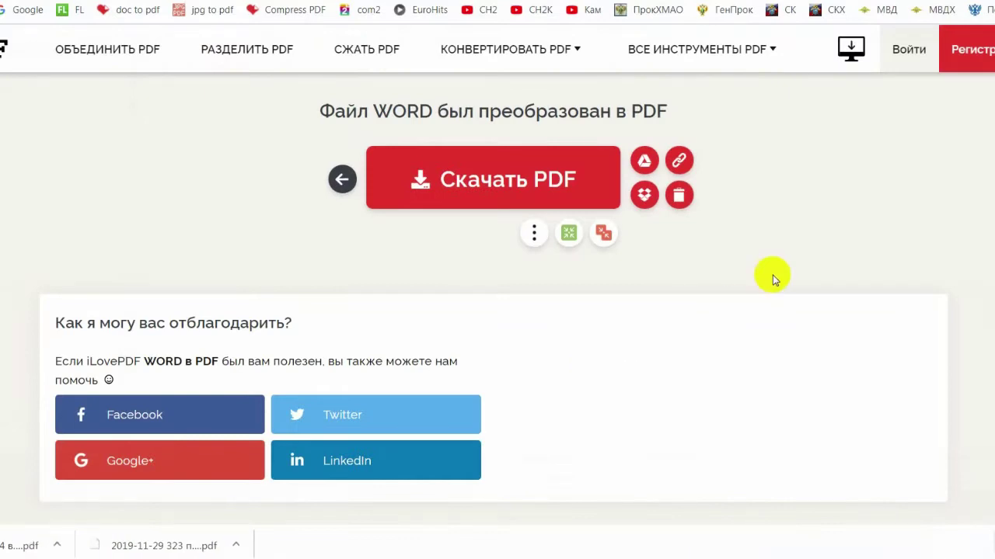
key(alt+Tab)
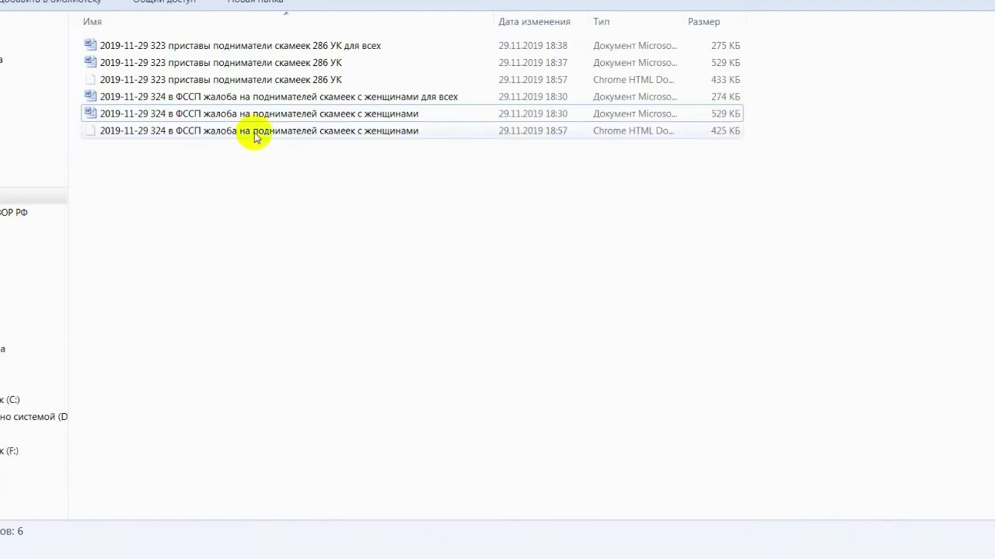
Open the 323 286 УК complaint in Word and select the number 141 in its heading.
double_click(303, 63)
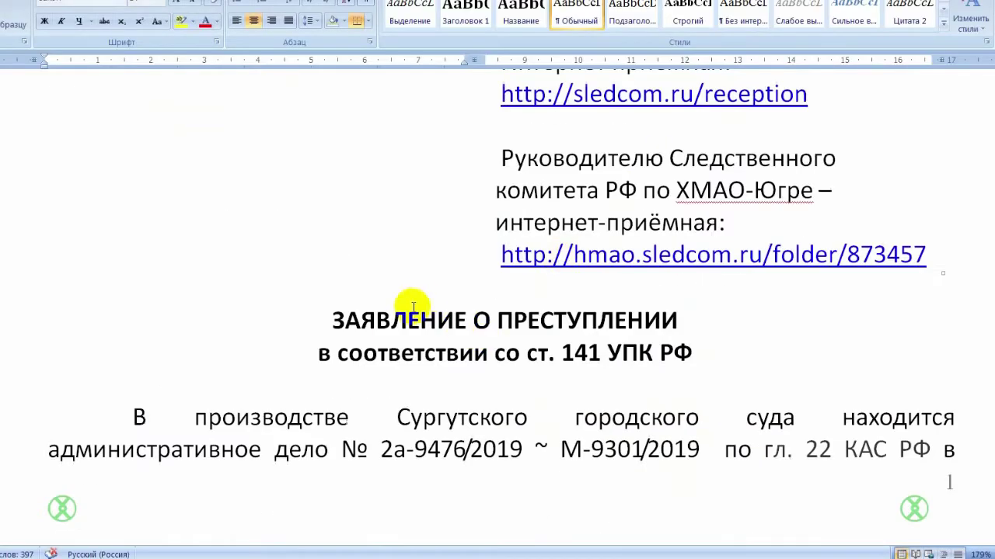
double_click(579, 356)
drag(562, 351, 608, 346)
scroll(589, 357, up, 6)
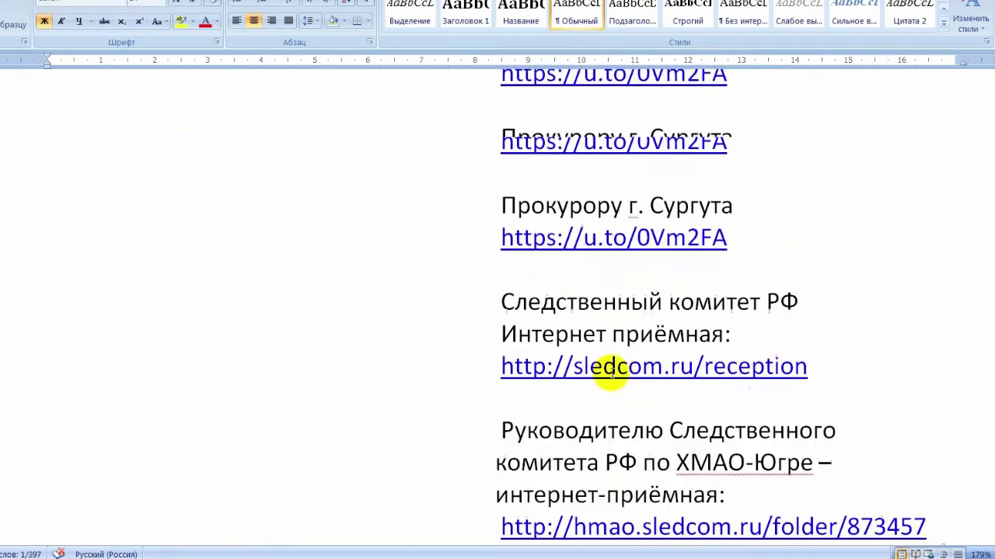
click(543, 255)
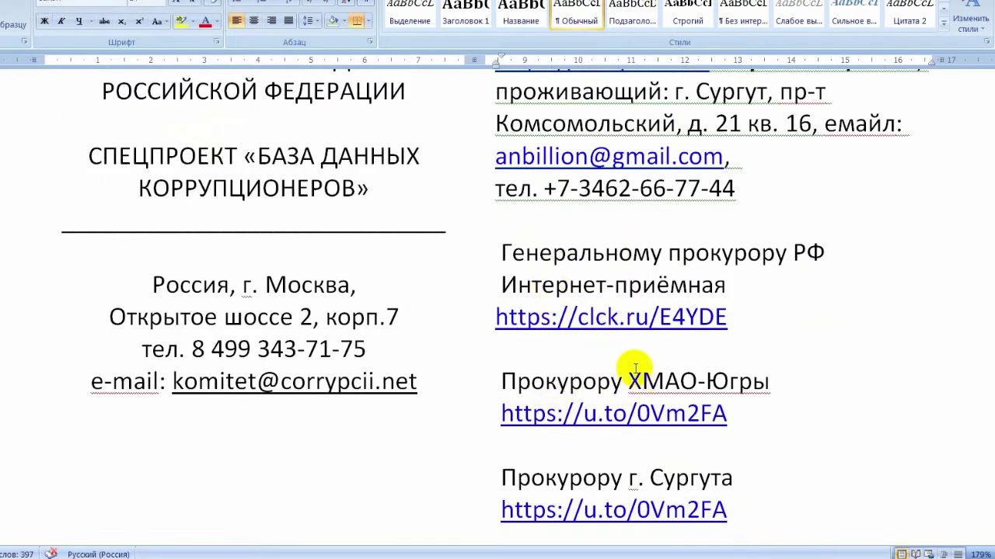
scroll(611, 377, down, 2)
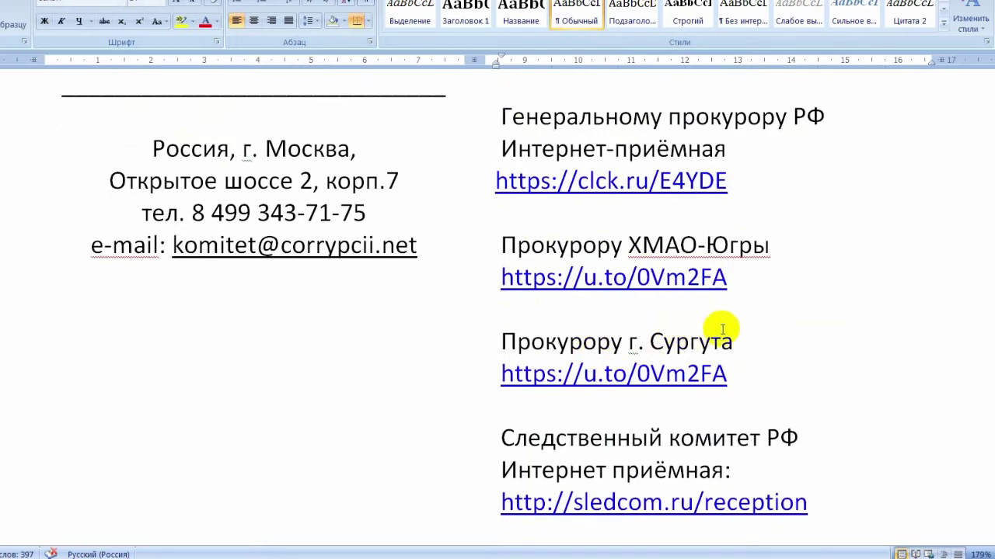
click(689, 342)
scroll(629, 245, down, 3)
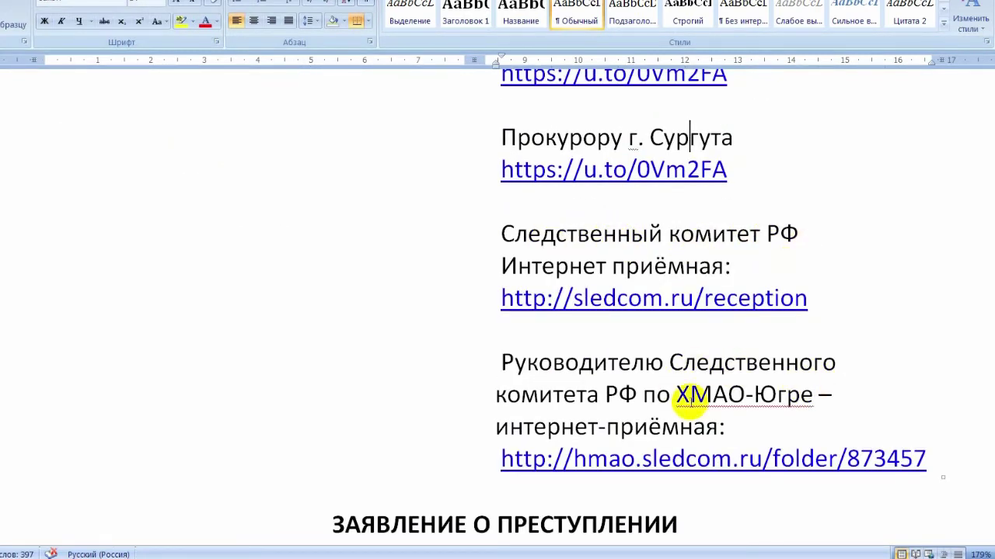
scroll(661, 385, up, 6)
scroll(666, 366, down, 7)
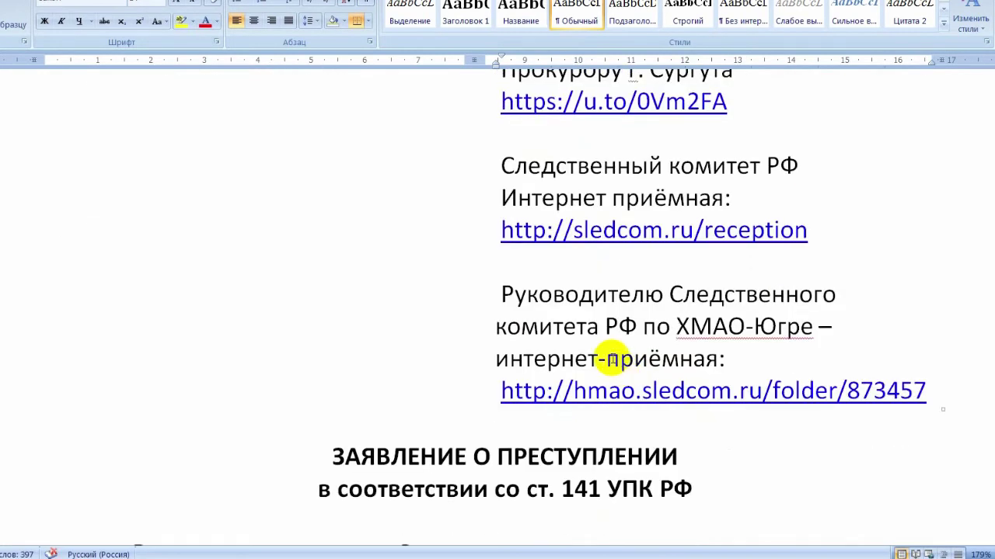
scroll(588, 348, up, 4)
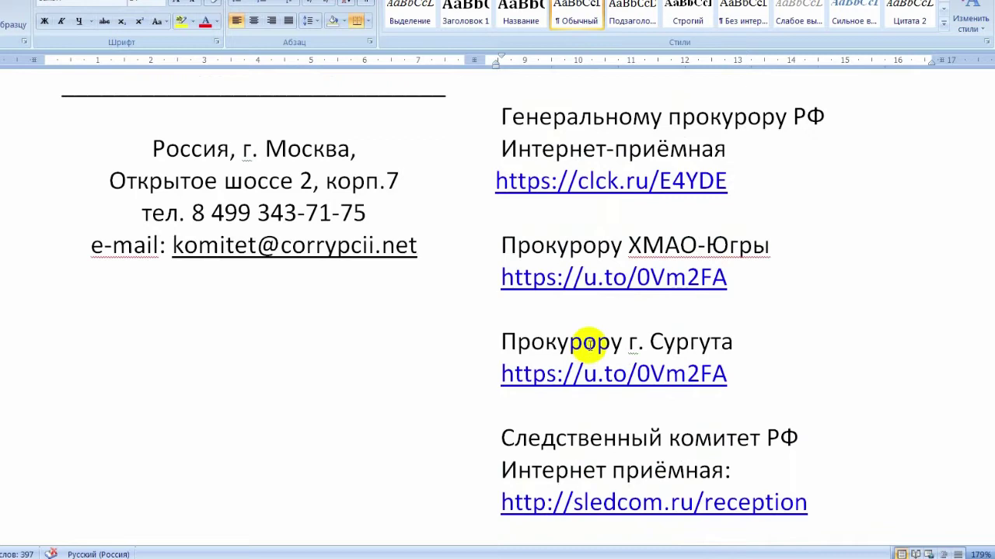
scroll(625, 323, up, 1)
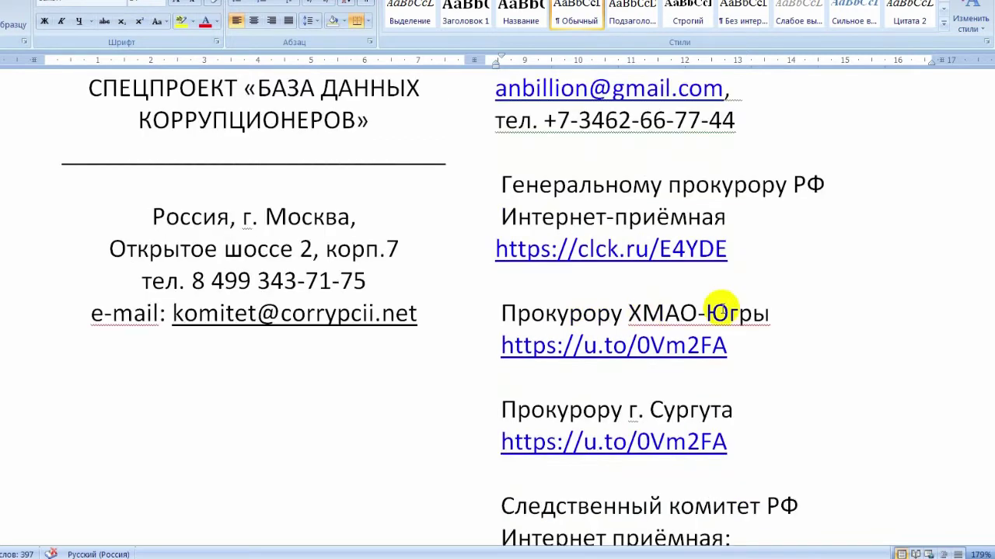
scroll(716, 309, up, 2)
scroll(718, 308, down, 5)
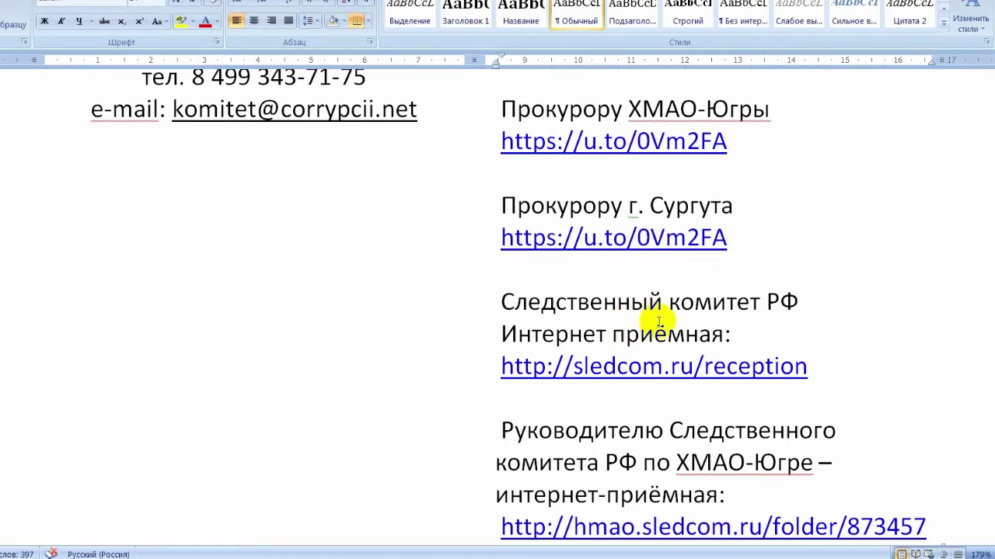
scroll(660, 313, up, 2)
click(568, 247)
scroll(666, 256, up, 5)
triple_click(629, 385)
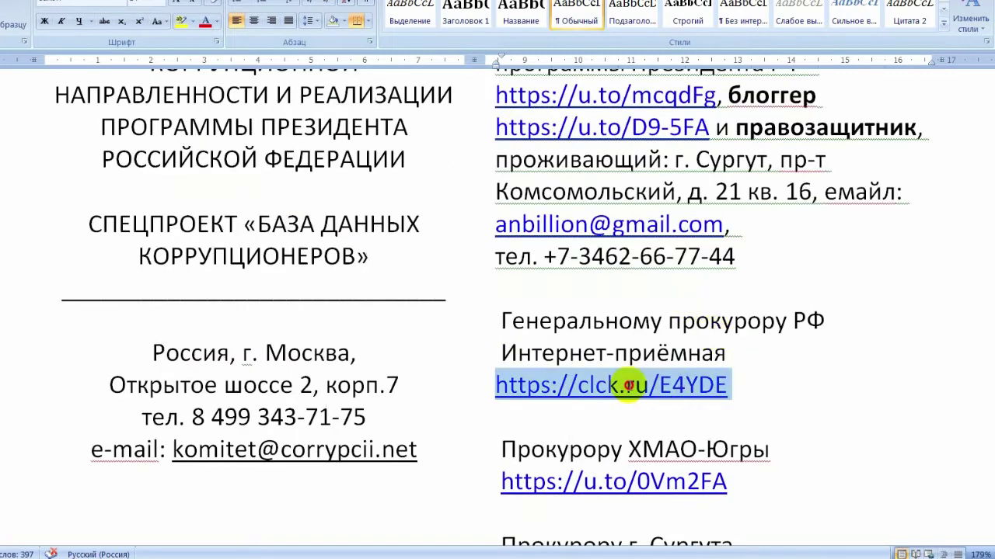
Accept the reception rules and choose 'Обращение общего характера' as the appeal type.
scroll(698, 277, down, 3)
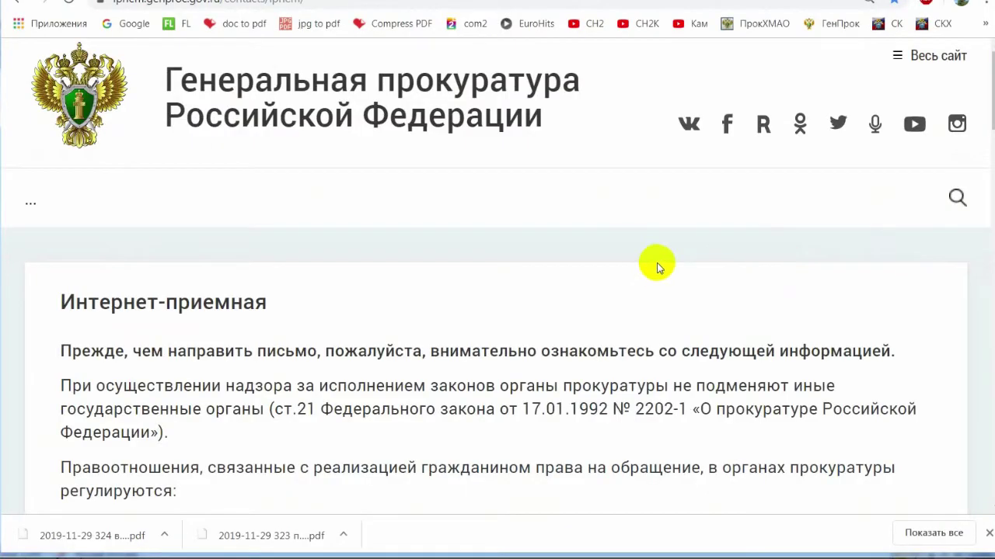
scroll(567, 264, down, 14)
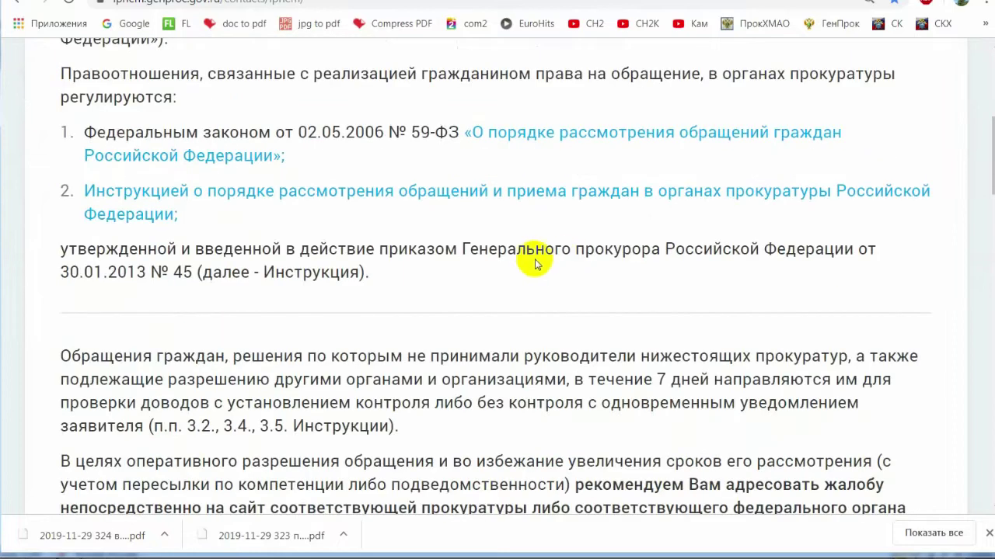
scroll(404, 262, down, 15)
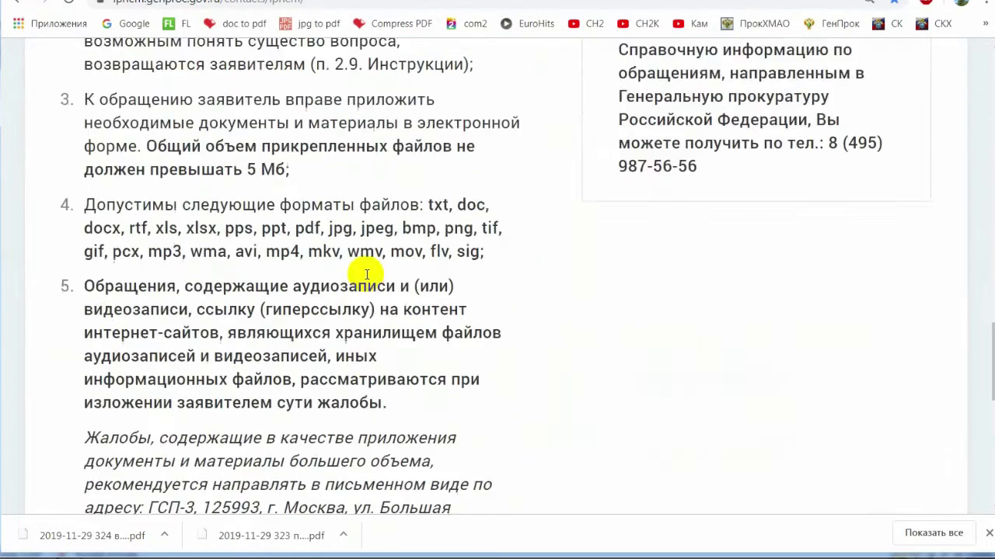
click(165, 226)
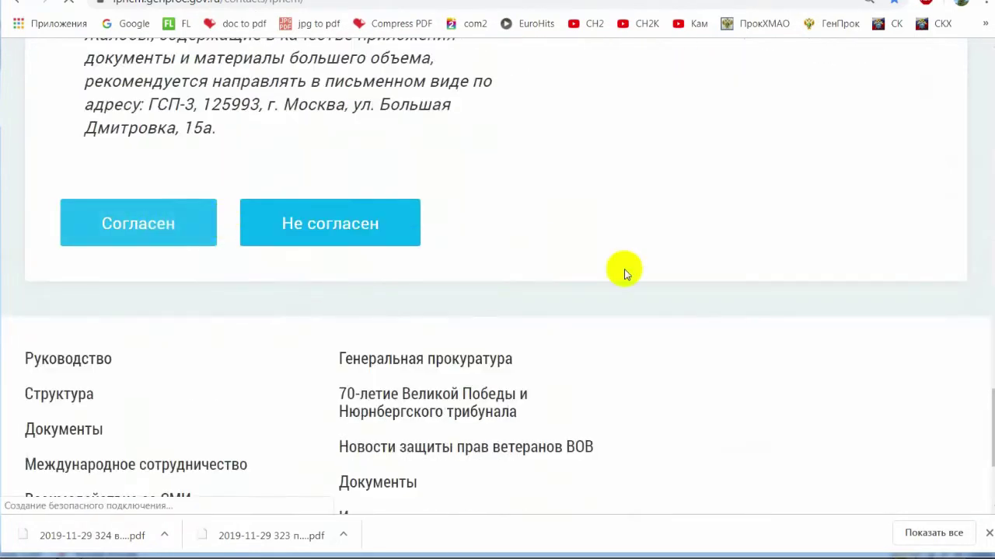
scroll(669, 287, down, 3)
scroll(614, 308, down, 5)
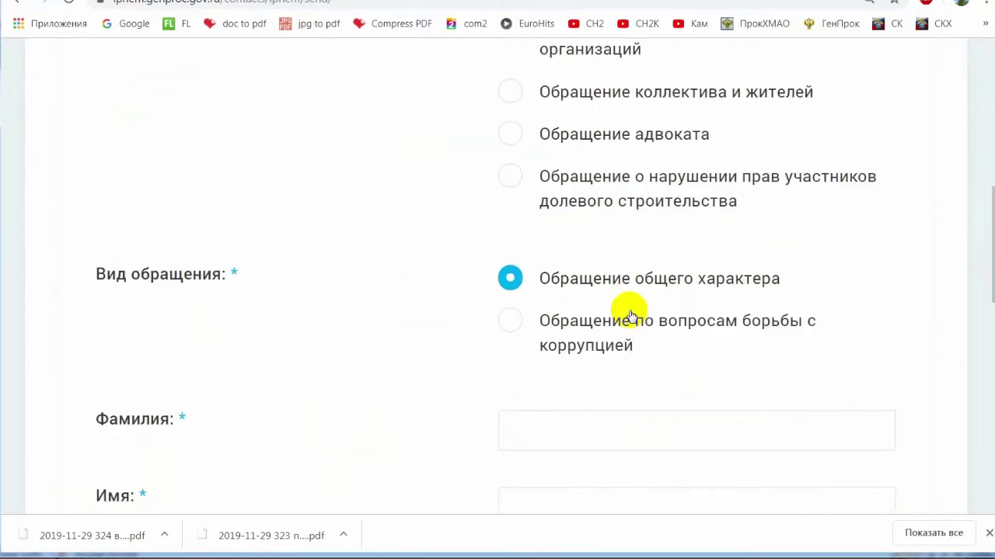
scroll(631, 315, down, 1)
scroll(630, 316, up, 4)
scroll(630, 316, down, 4)
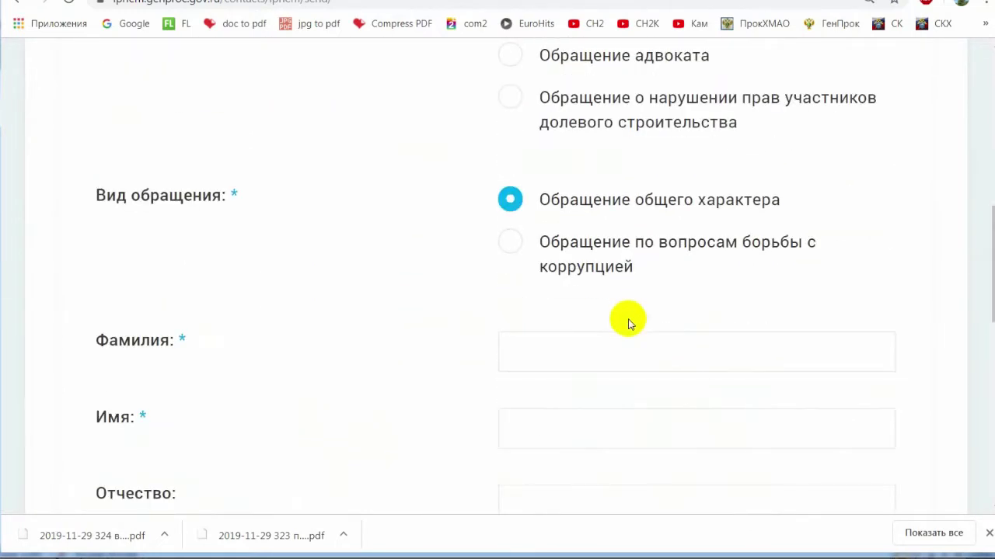
Enter the applicant's surname, first name and patronymic, correcting the mistyped surname.
click(579, 352)
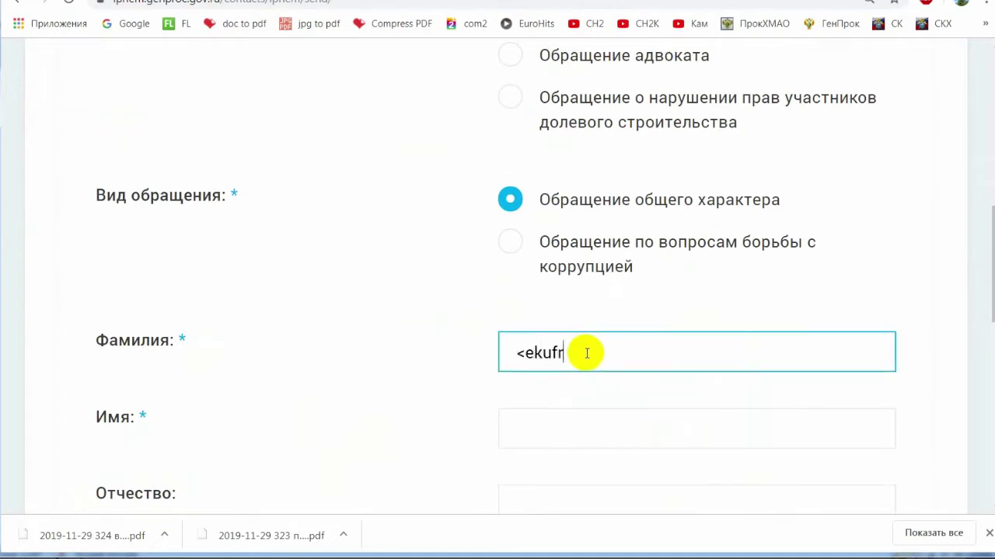
key(Tab)
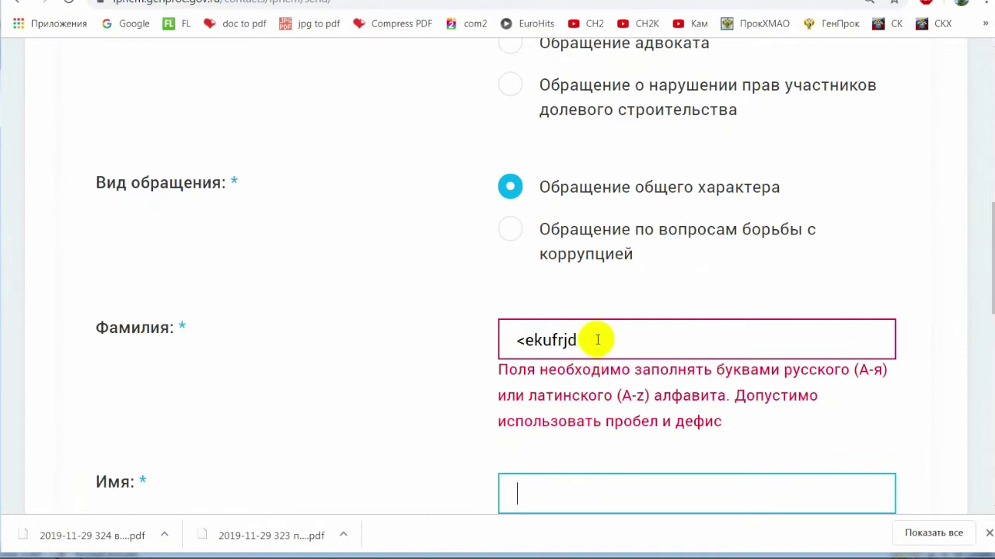
key(shift+Tab)
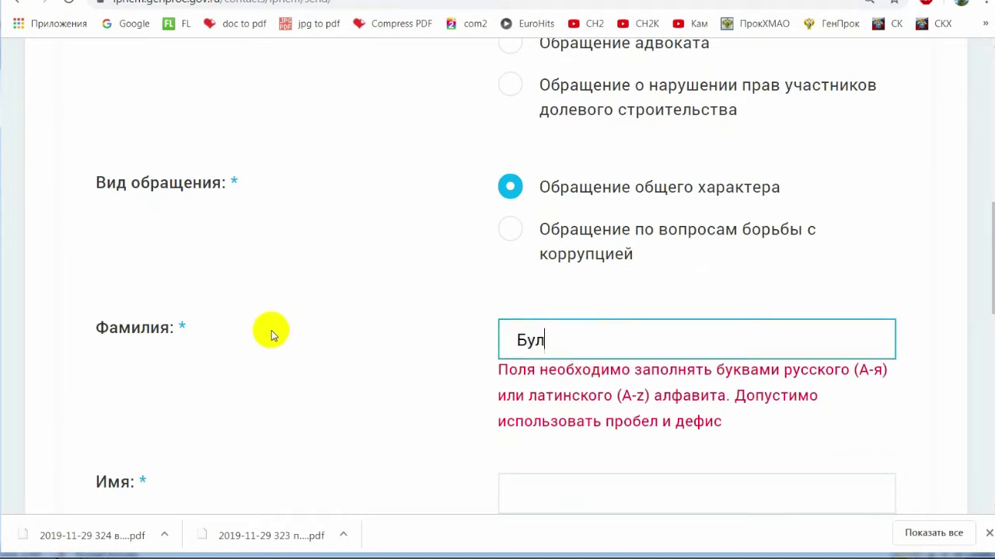
text(Булгаков)
key(Tab)
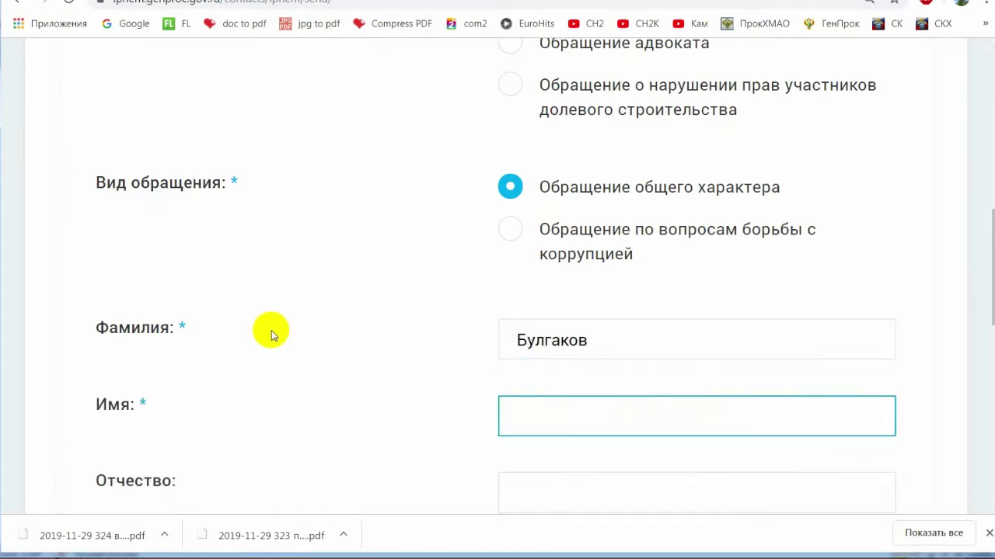
key(Tab)
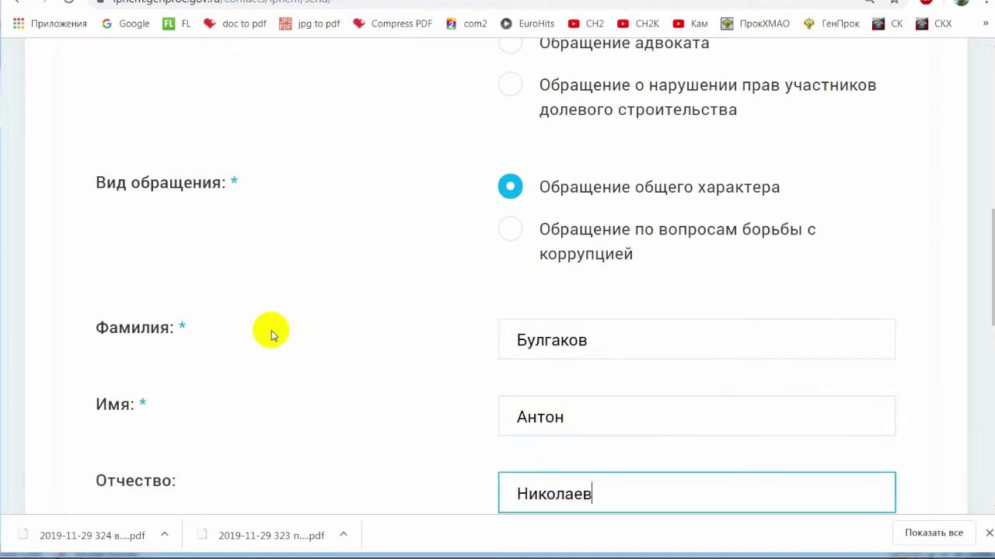
Set country Россия and region Ханты-Мансийский автономный округ – Югра, then continue.
scroll(233, 259, down, 4)
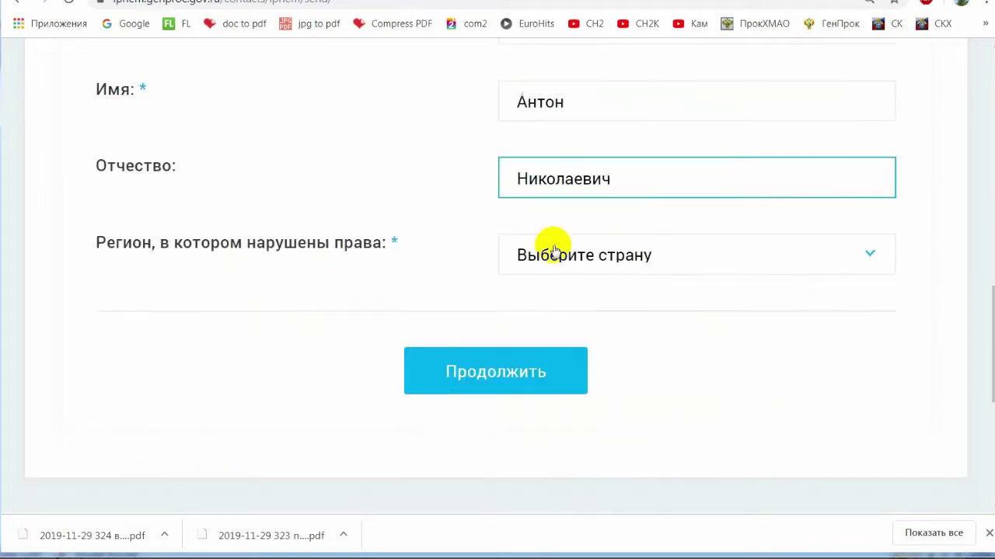
click(602, 253)
click(608, 310)
click(587, 304)
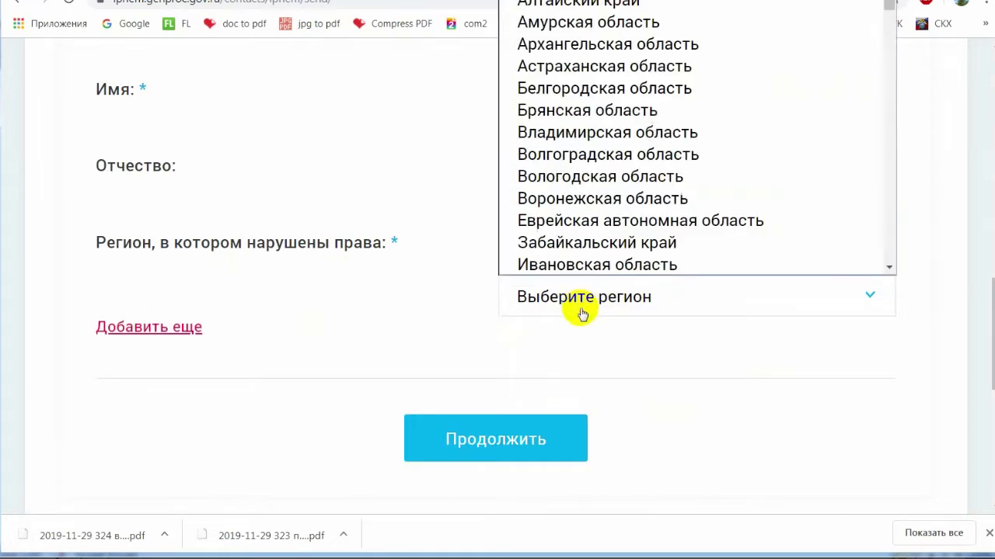
scroll(639, 198, down, 15)
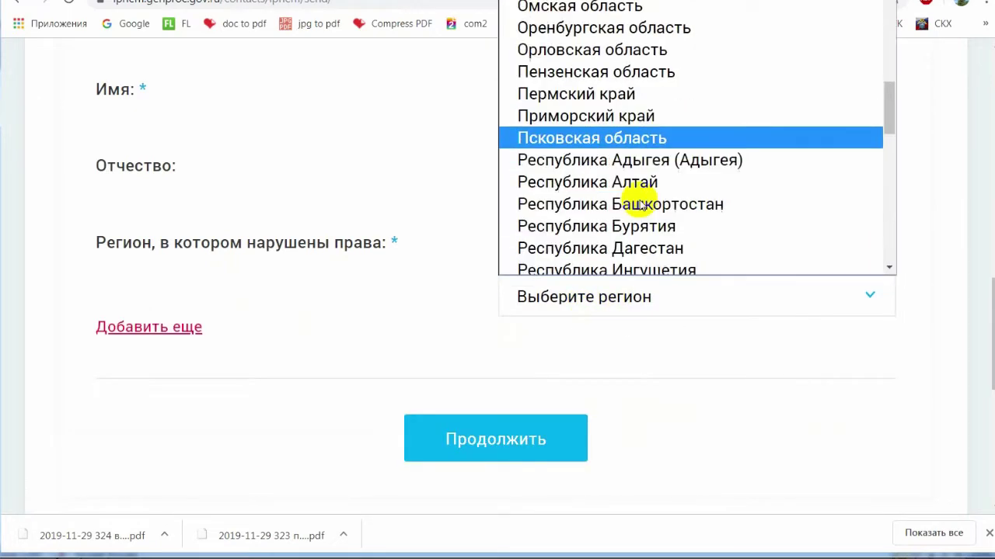
click(648, 133)
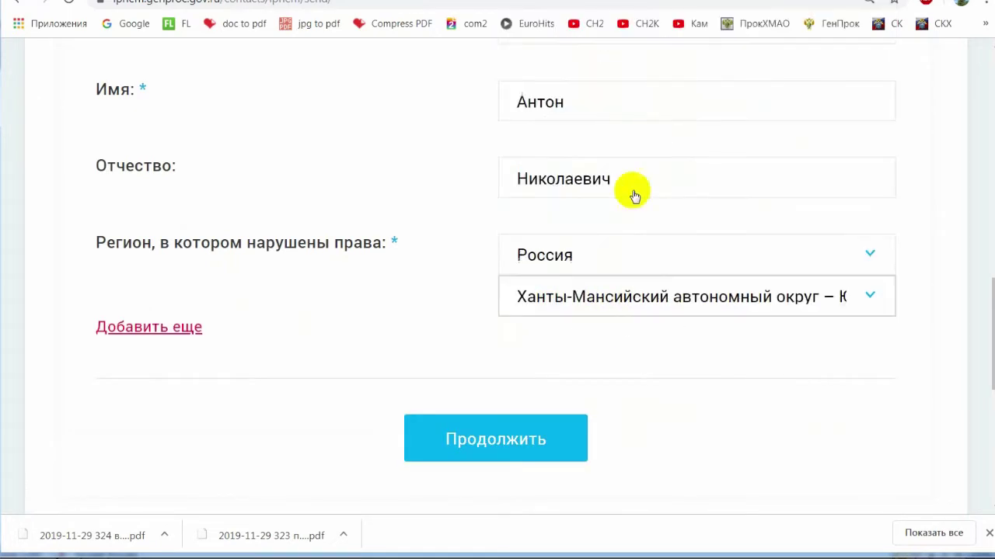
click(551, 435)
scroll(582, 304, down, 6)
click(566, 96)
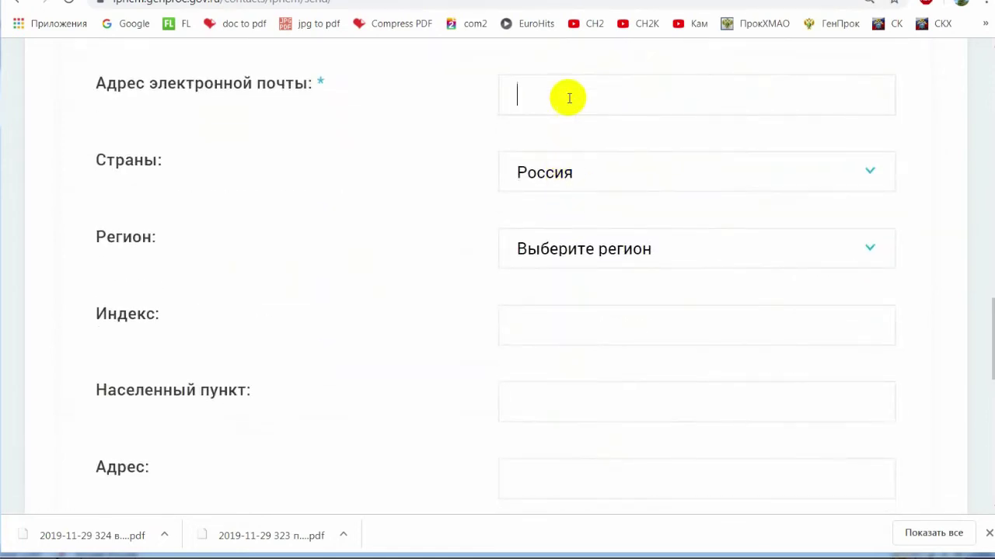
Fill in the saved e-mail address and choose Ханты-Мансийский автономный округ – Югра as region.
click(555, 183)
click(569, 250)
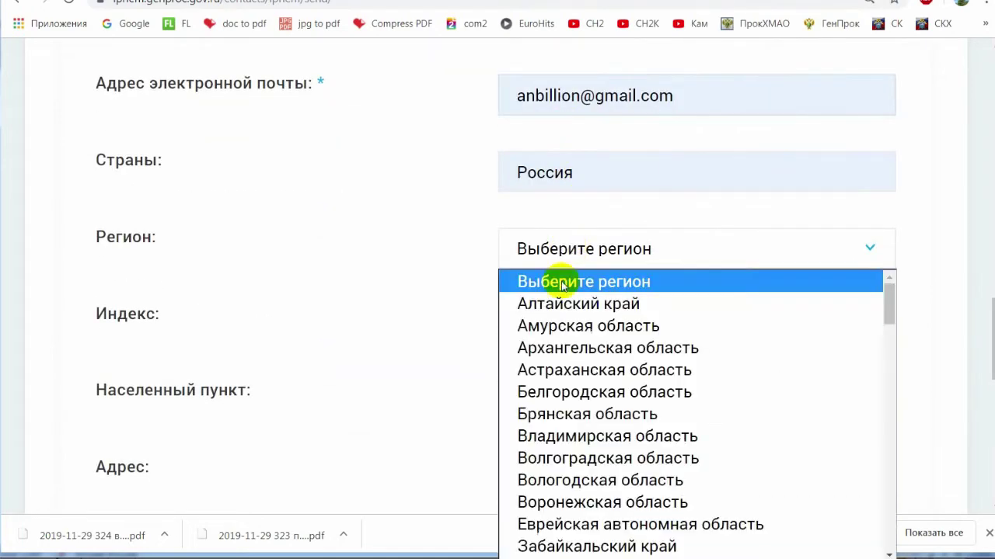
scroll(573, 389, down, 20)
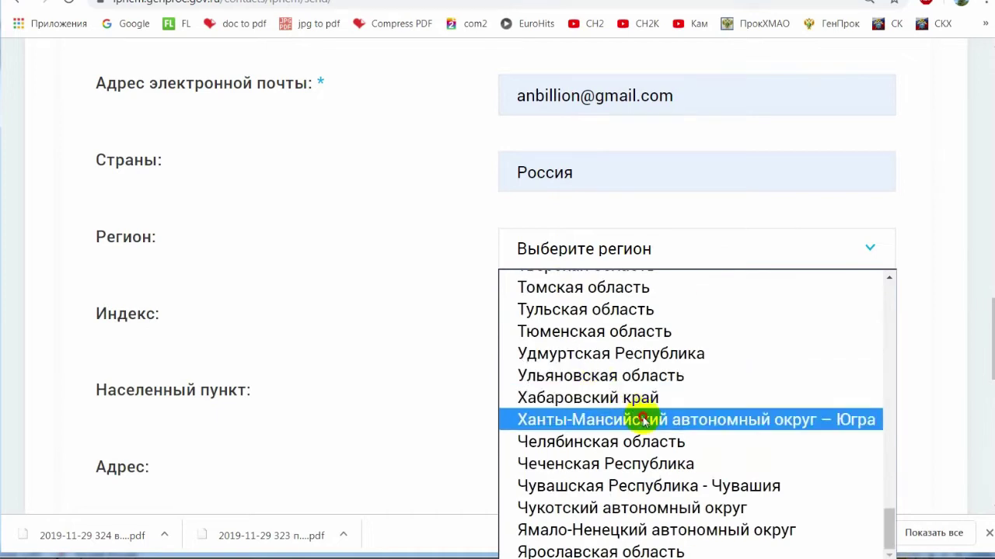
click(637, 419)
Autofill the postal index and city, complete the street address, and continue to the appeal topic.
click(579, 330)
click(572, 364)
click(555, 479)
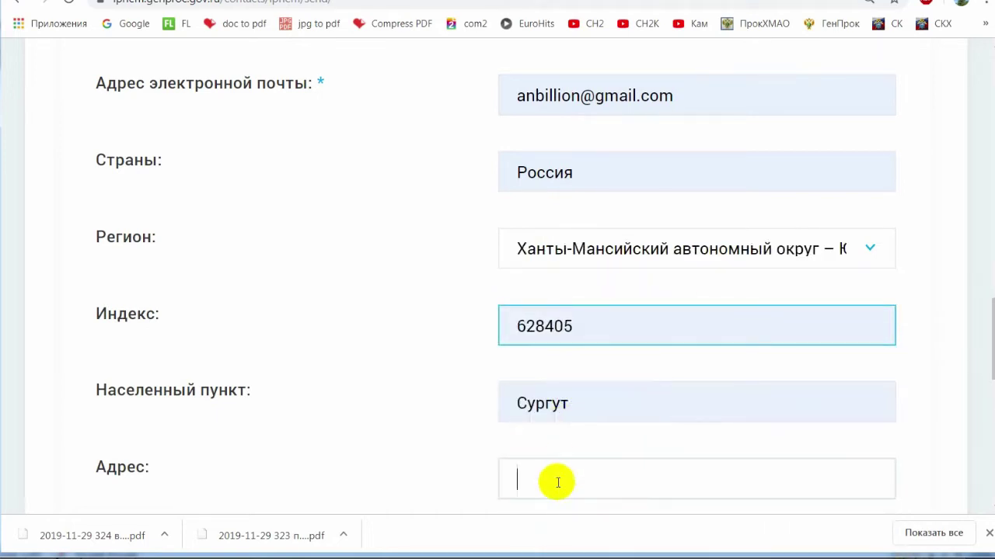
scroll(570, 467, down, 4)
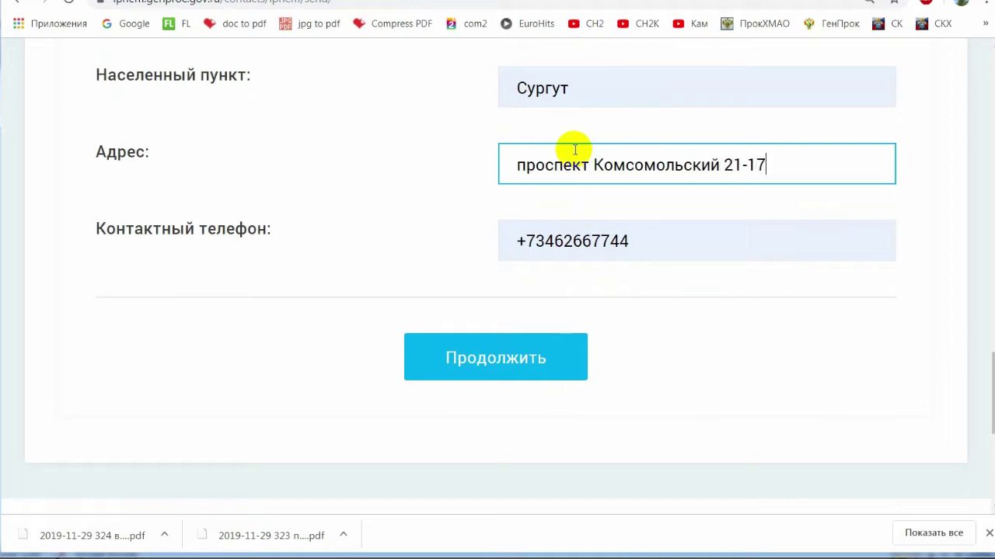
text(6)
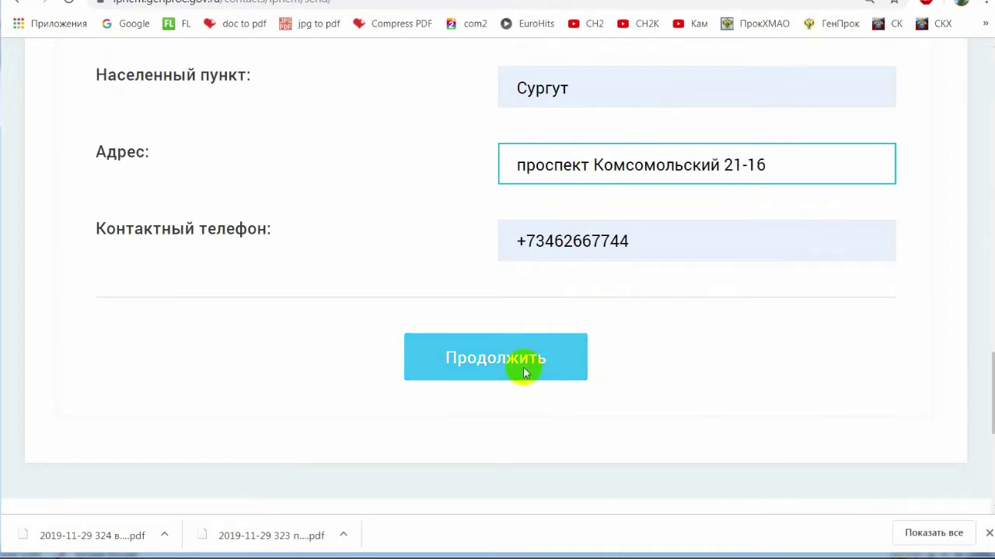
click(525, 361)
click(610, 87)
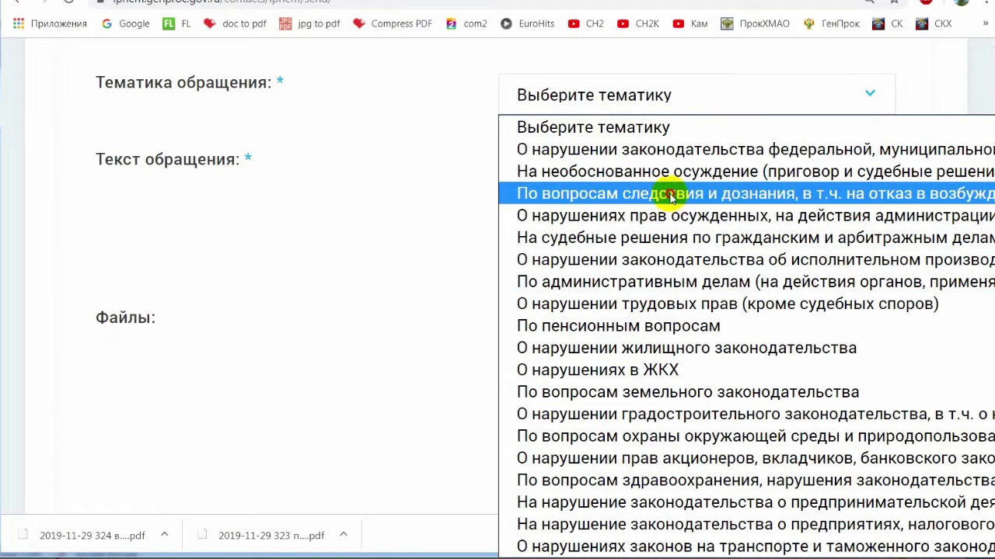
Choose the investigation-and-inquiry topic and paste the complaint text from the Word document.
click(671, 197)
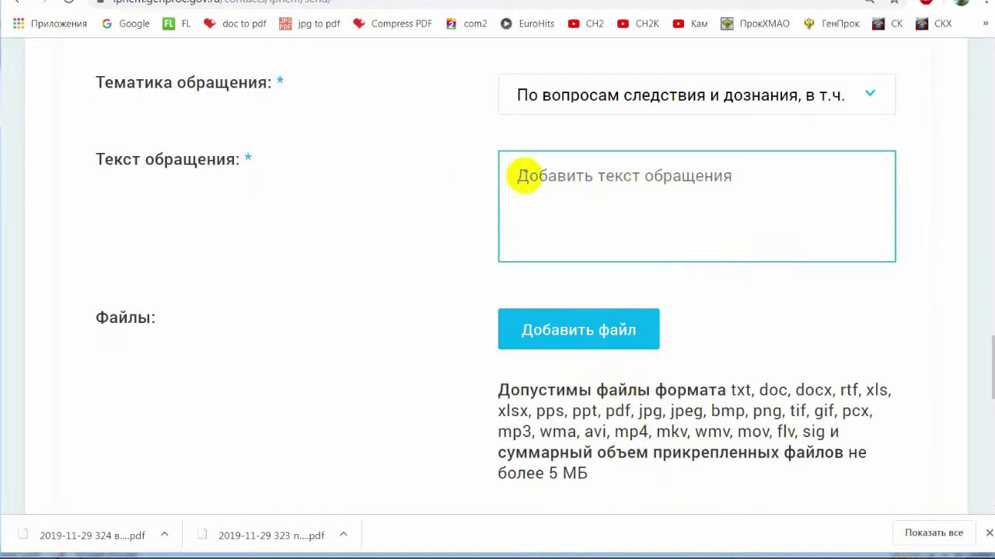
click(679, 550)
key(ctrl+a)
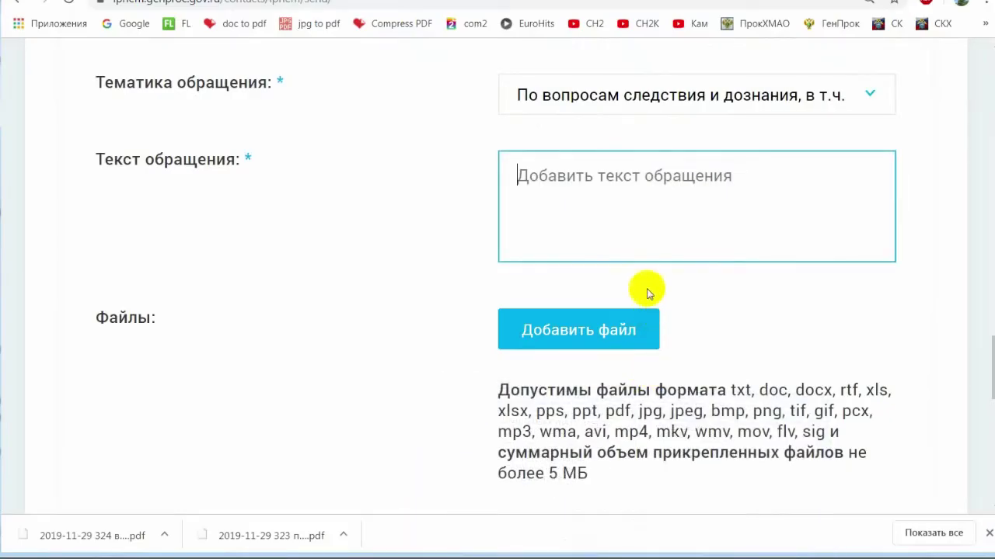
key(ctrl+v)
click(584, 332)
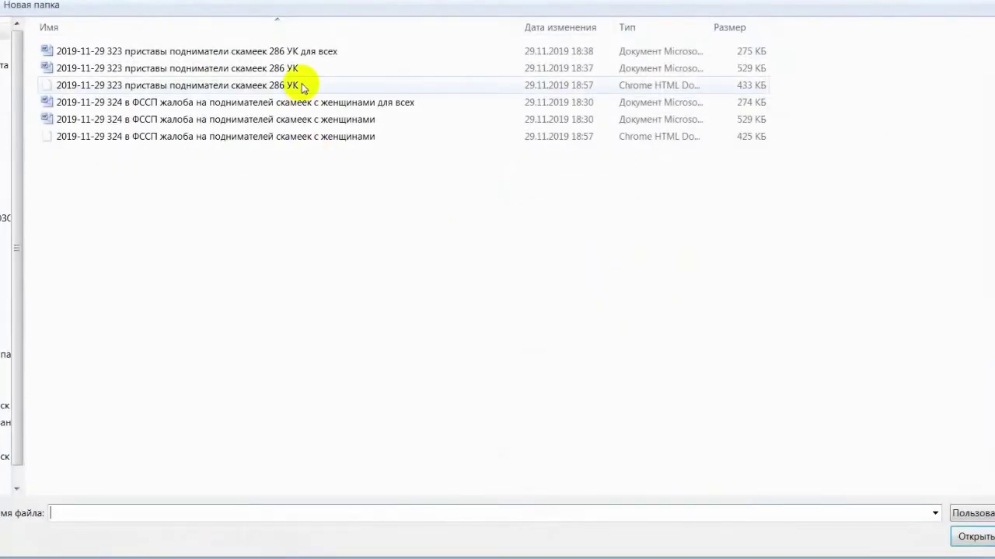
double_click(303, 87)
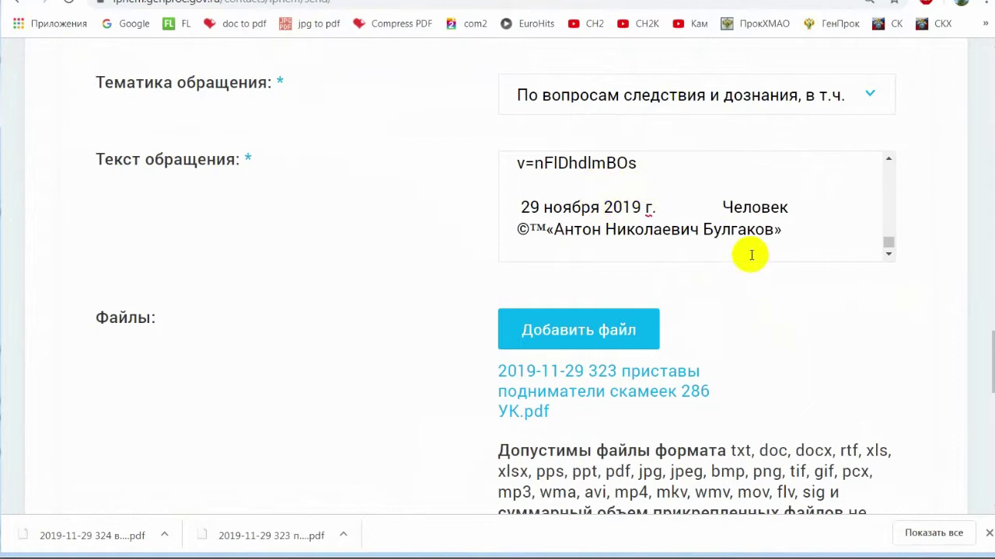
scroll(758, 260, down, 3)
Enter the picture code and submit the Genproc appeal with Продолжить.
click(751, 411)
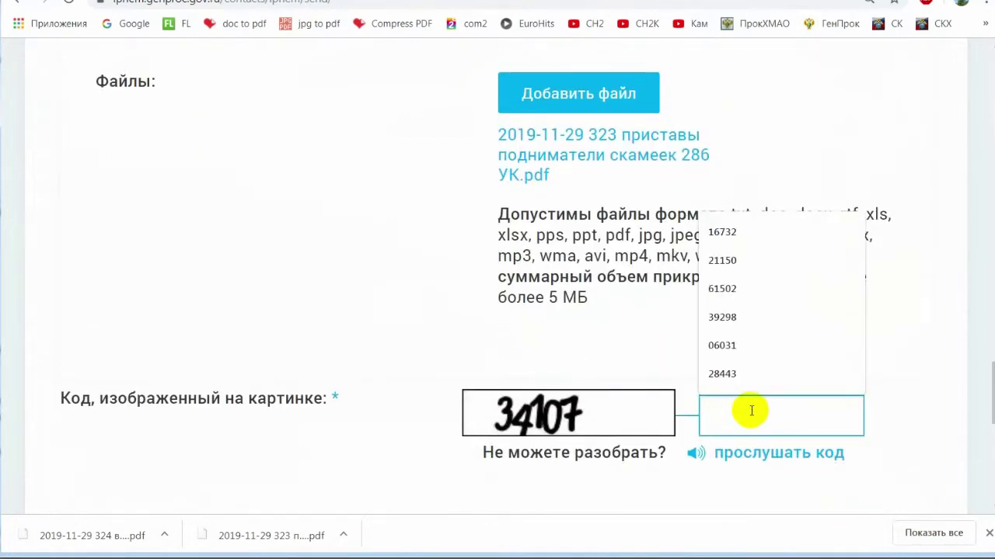
text(34107)
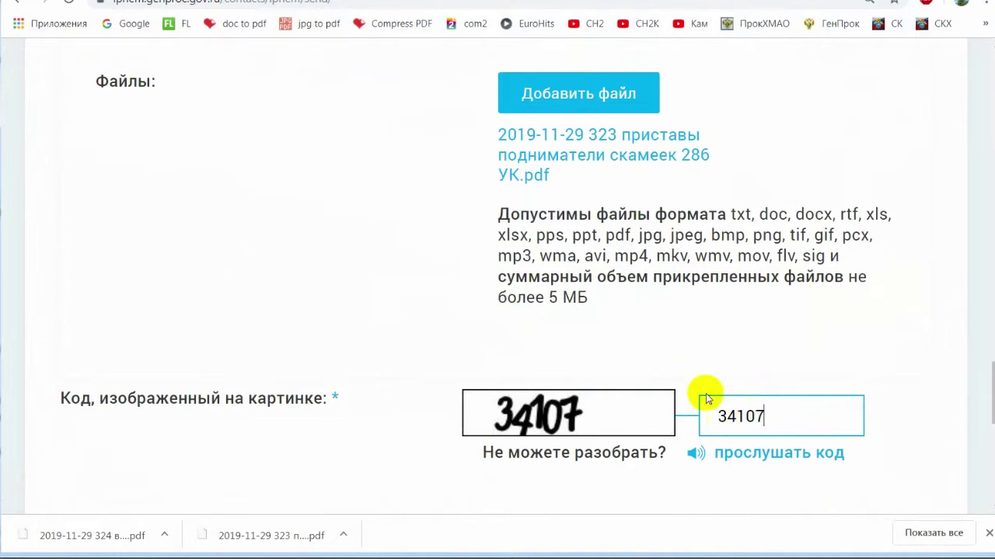
scroll(700, 388, down, 2)
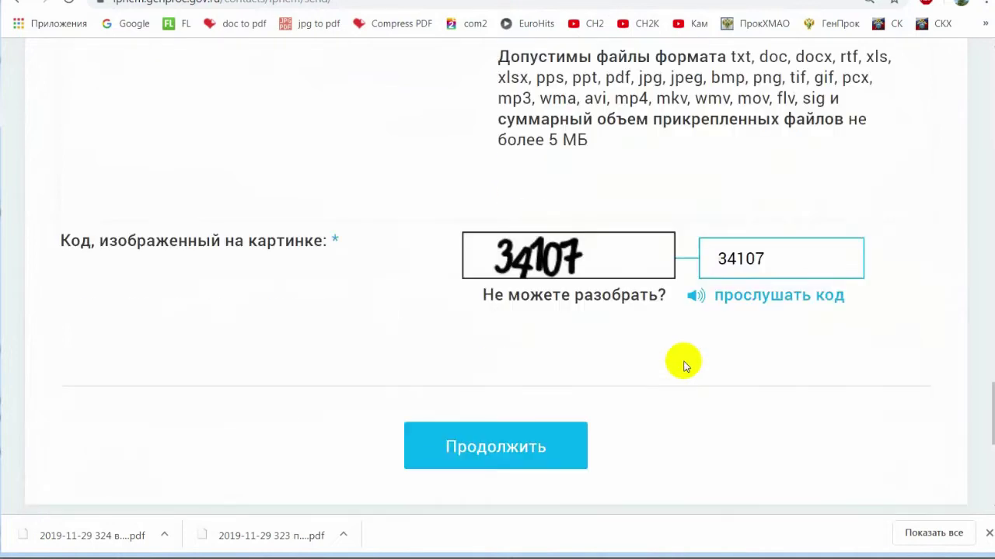
click(557, 449)
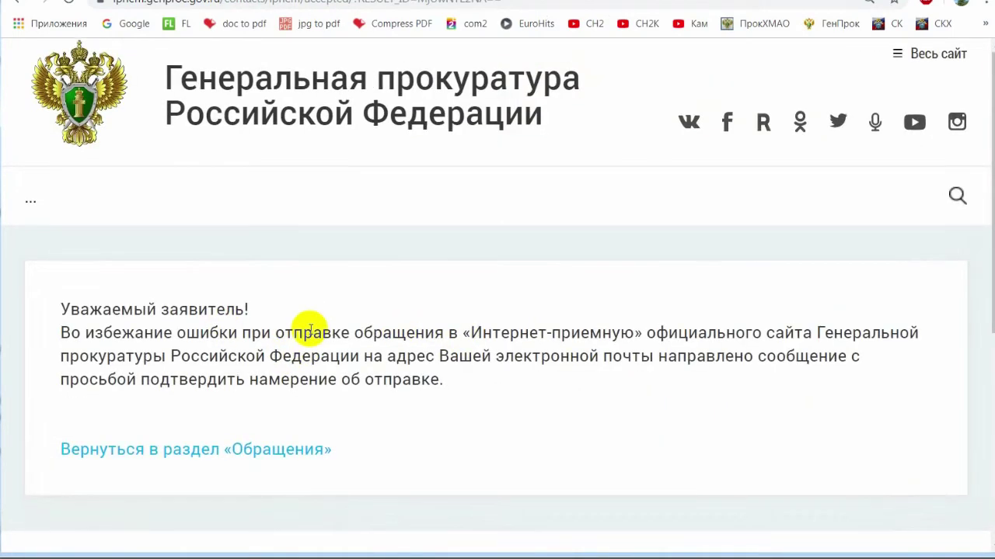
Confirm the appeal via the e-mailed link, then select the KhMAO prosecutor's reception link.
scroll(311, 327, down, 2)
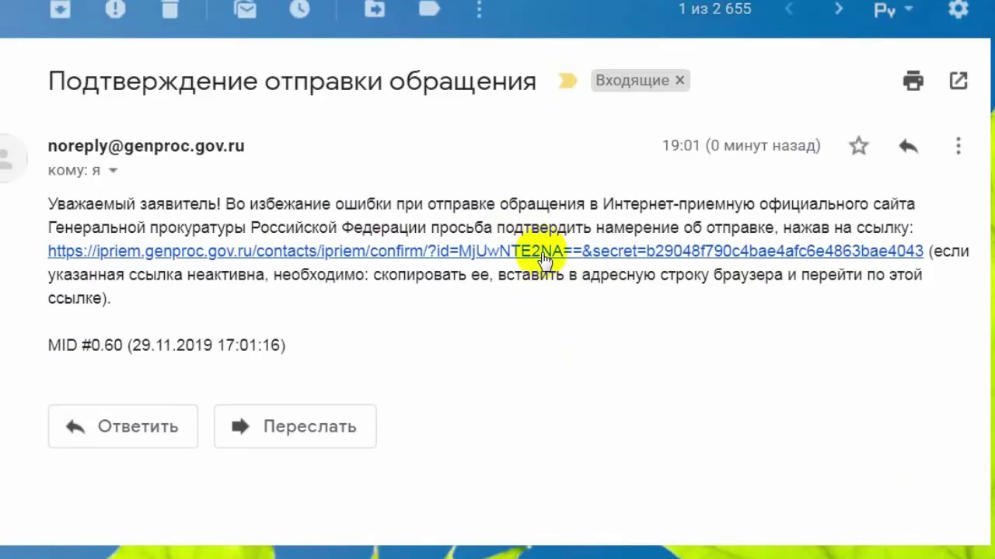
click(544, 255)
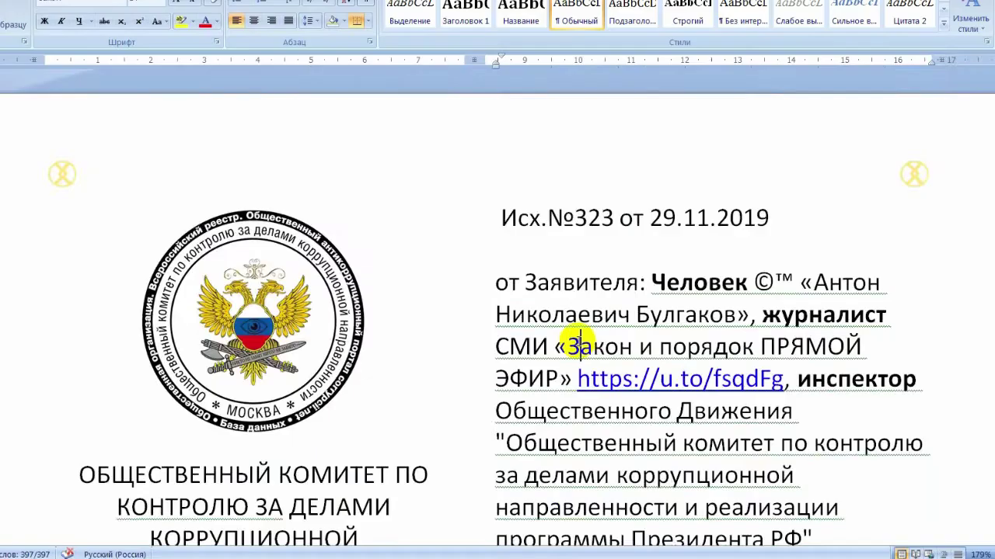
scroll(865, 273, down, 10)
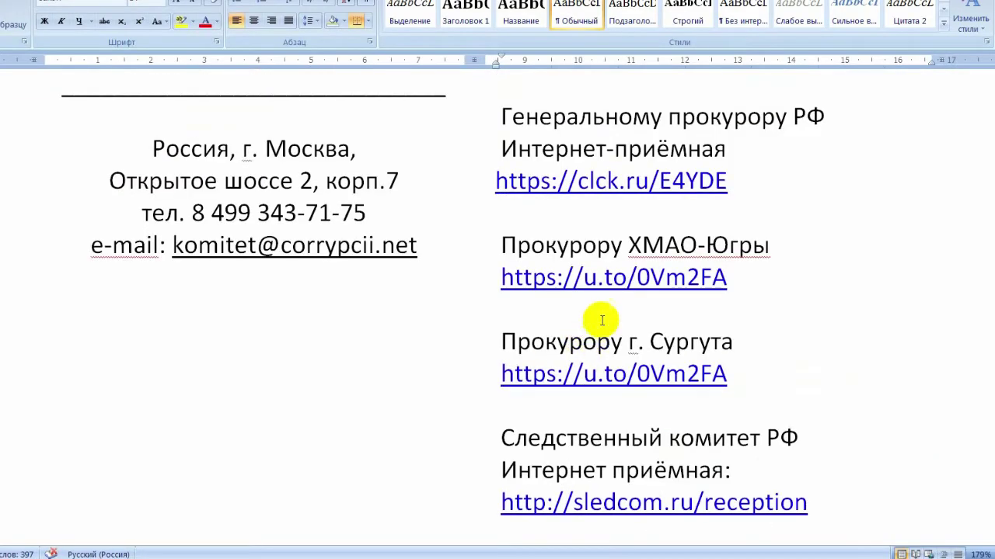
drag(507, 278, 714, 277)
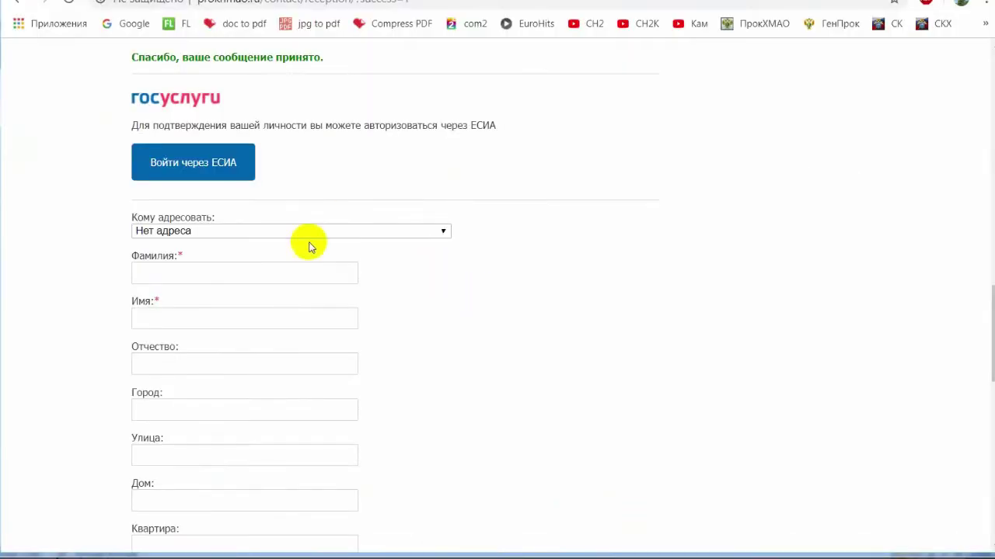
Address the appeal to Прокуратура г. Сургут and autofill the applicant's surname, first name and patronymic.
click(282, 230)
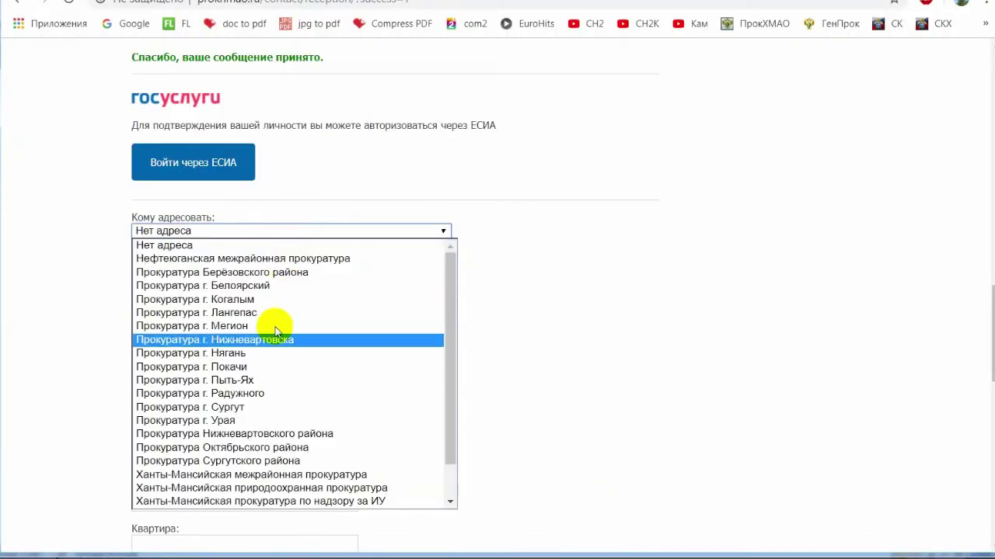
click(278, 406)
click(313, 279)
click(268, 305)
click(262, 318)
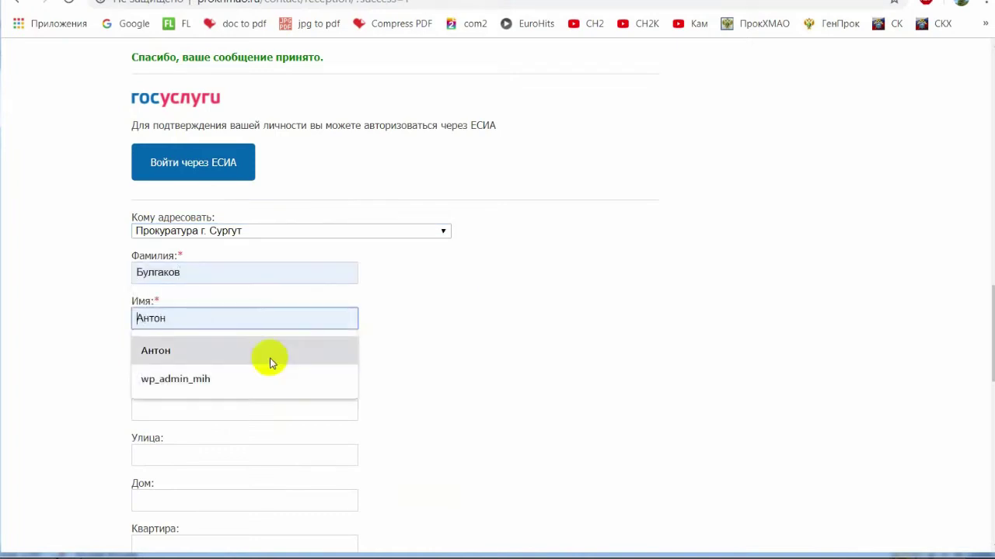
click(270, 356)
click(260, 362)
click(264, 394)
Autofill the applicant's city, street, house number and flat number.
click(271, 418)
click(267, 441)
scroll(409, 391, down, 3)
click(206, 220)
click(215, 251)
click(202, 270)
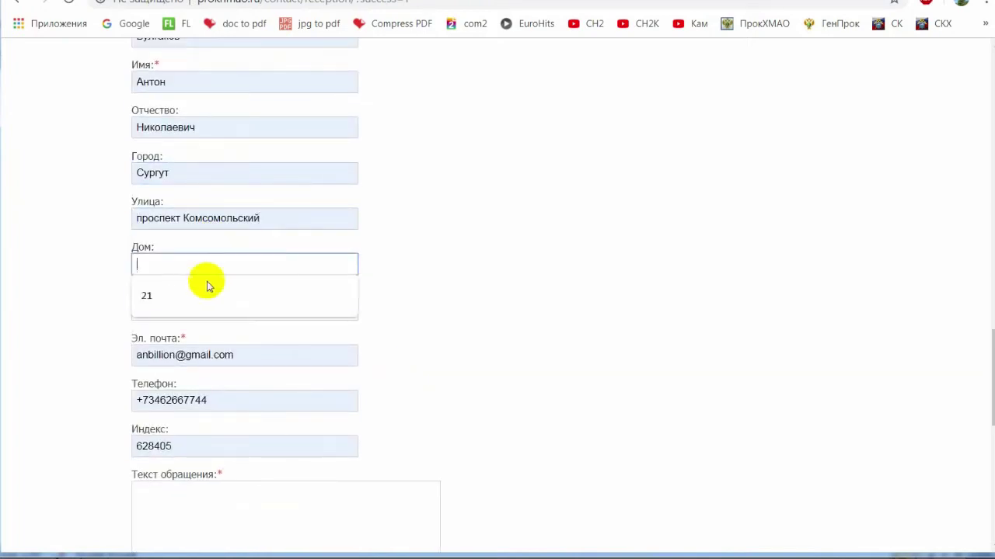
click(206, 294)
click(210, 306)
click(226, 342)
Paste the complaint text into Текст обращения.
scroll(329, 403, down, 3)
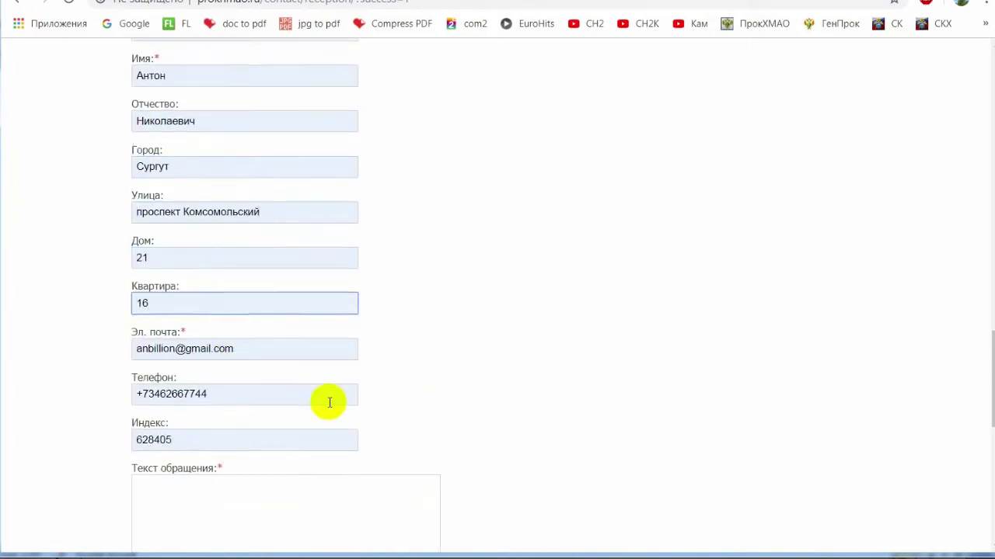
click(313, 333)
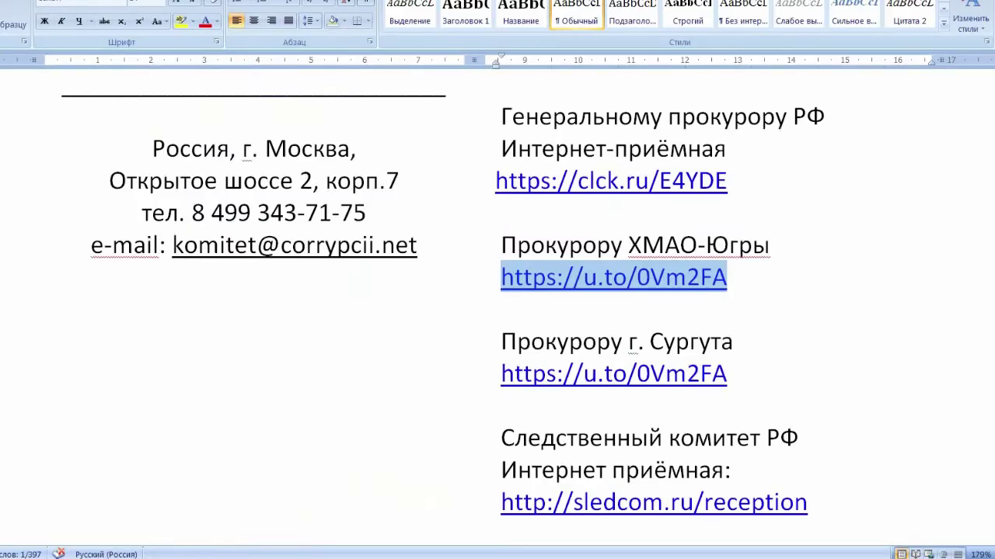
key(ctrl+a)
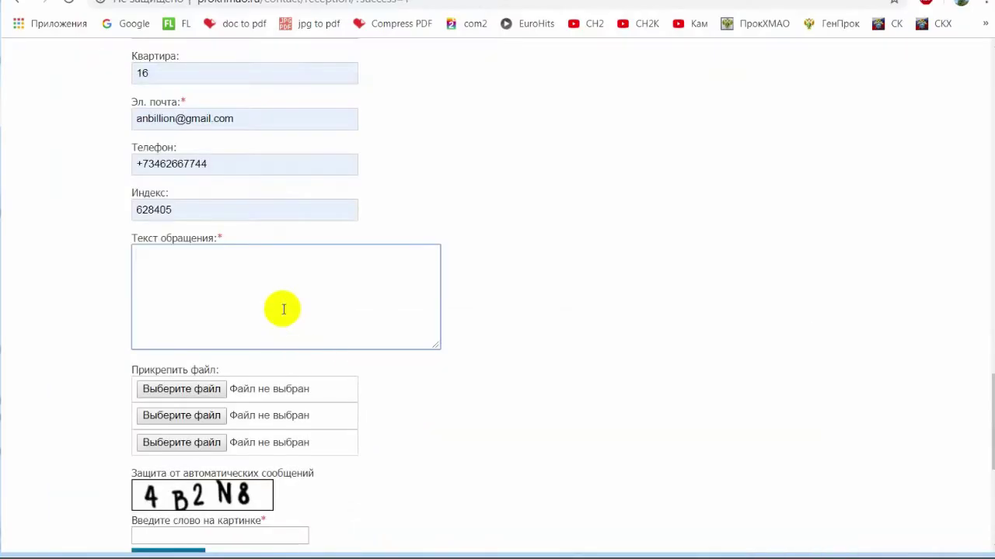
key(ctrl+v)
Attach the 286 УК complaint PDF to the appeal.
click(189, 389)
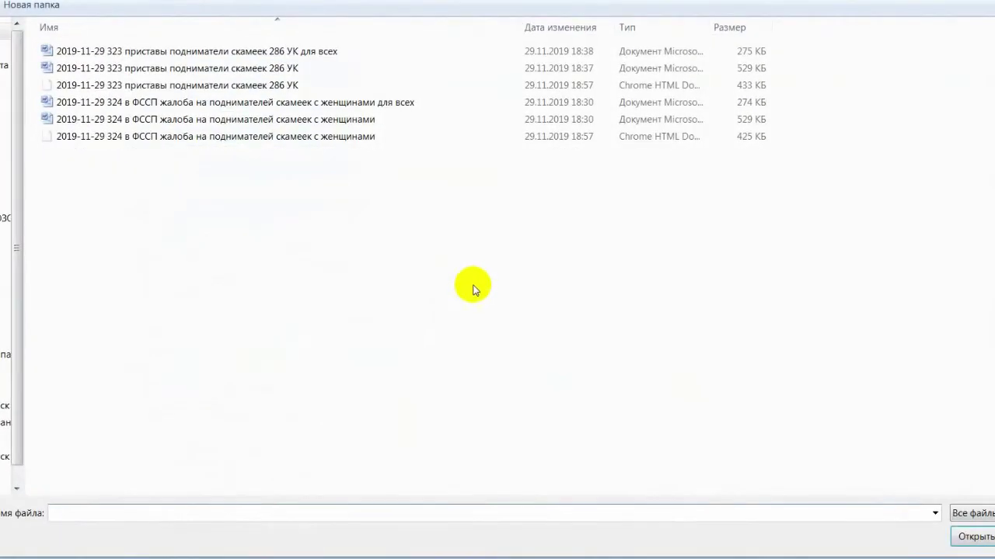
click(288, 85)
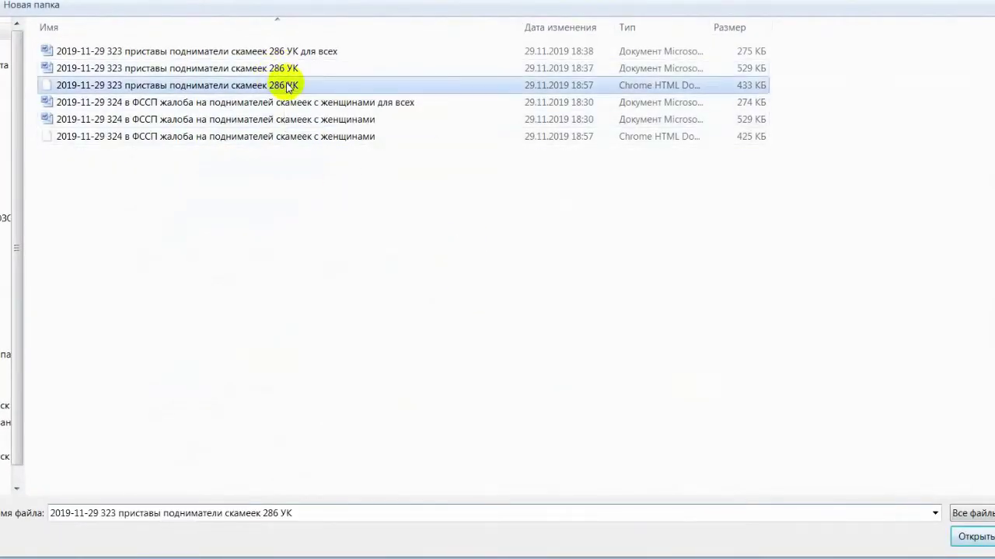
double_click(287, 86)
scroll(399, 321, down, 1)
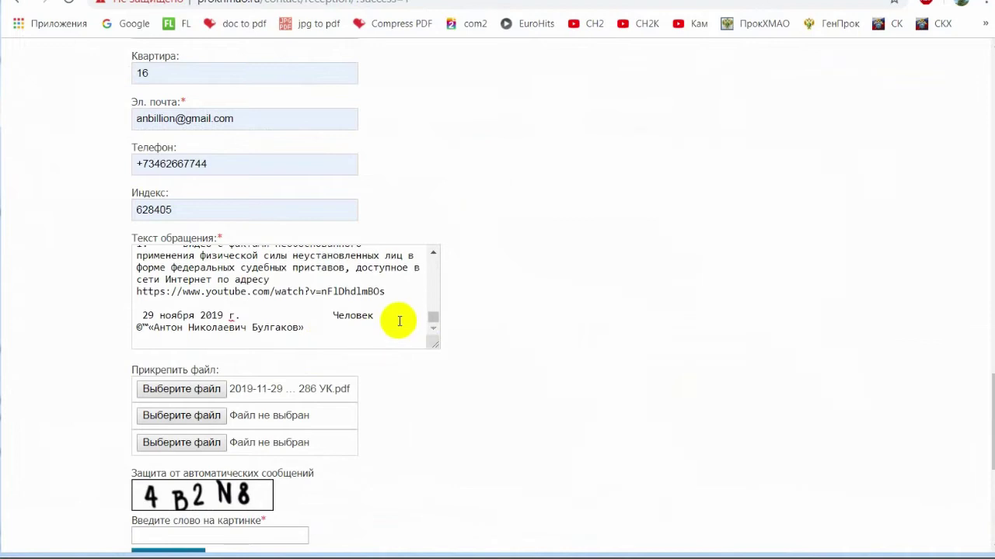
scroll(526, 306, down, 3)
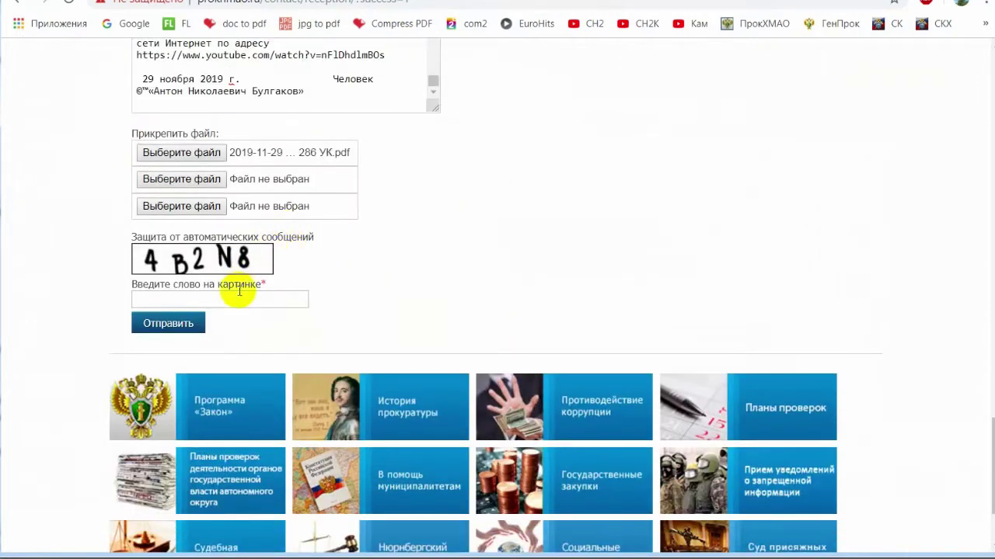
Enter the verification code and send the appeal to the Surgut prosecutor.
click(256, 300)
text(4)
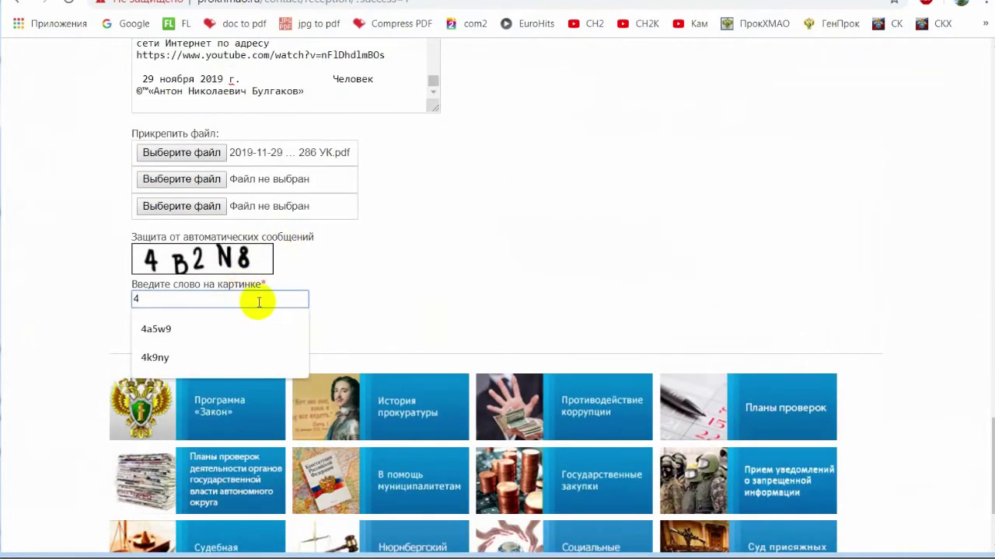
text(b2n8)
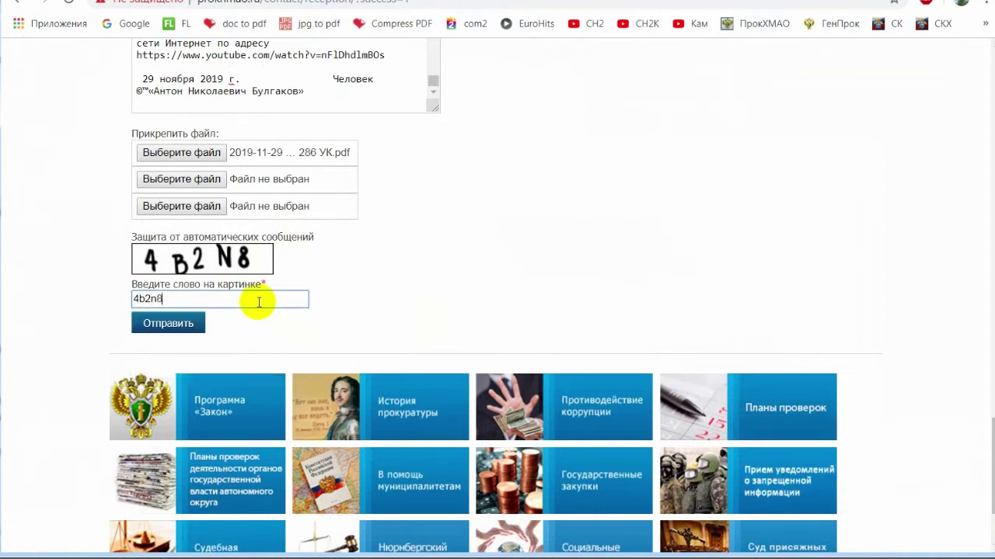
click(154, 325)
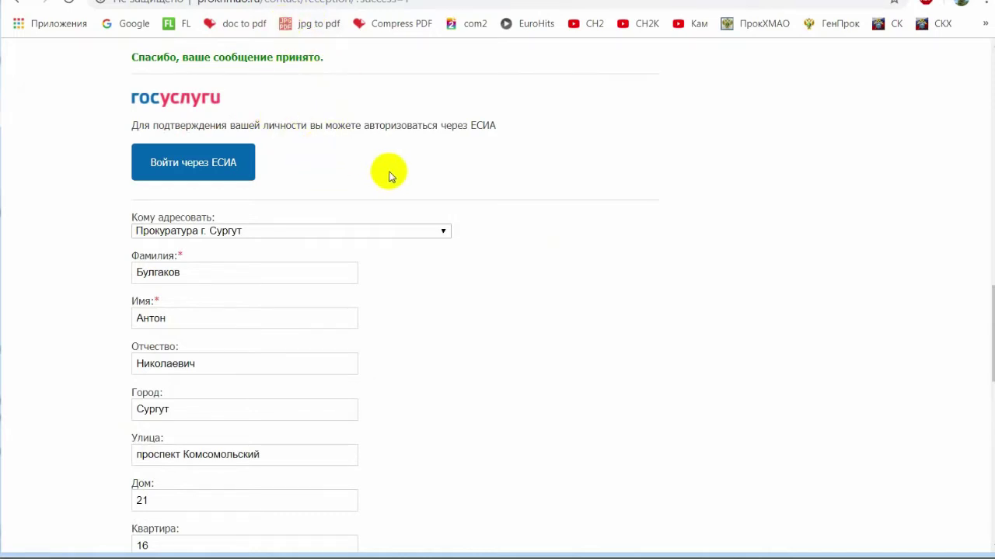
Address a new appeal to the KhMAO–Yugra okrug prosecutor's office and paste the complaint text.
click(362, 231)
scroll(366, 382, down, 1)
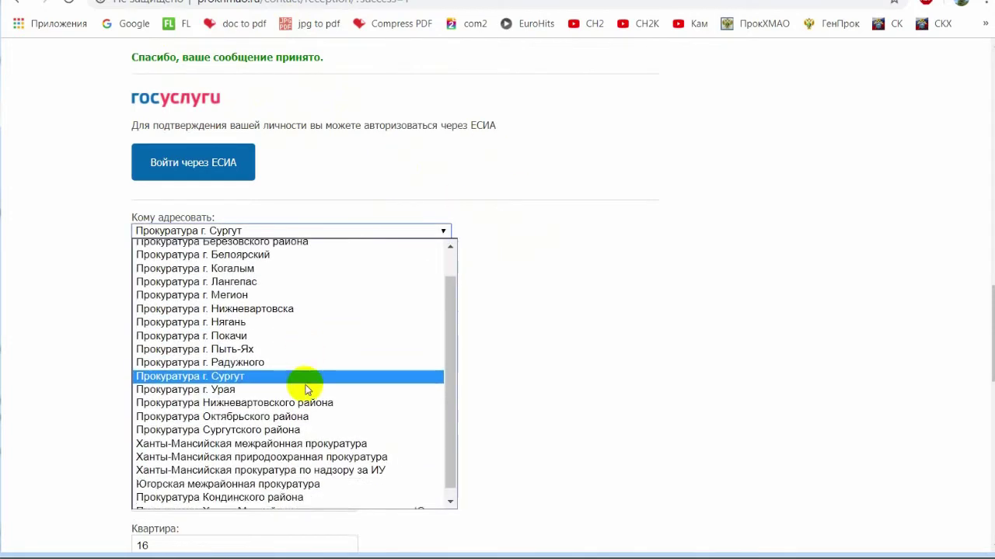
click(365, 503)
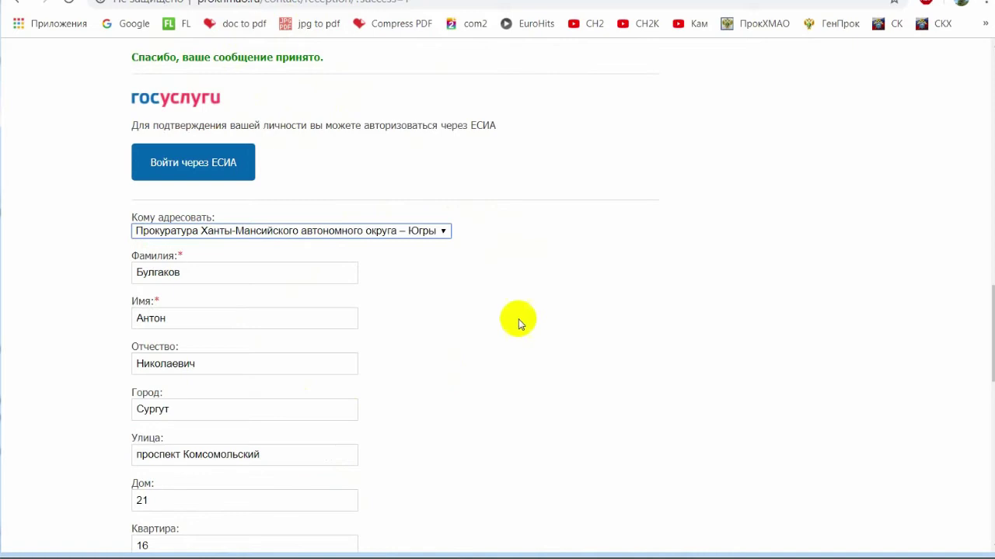
scroll(464, 264, down, 7)
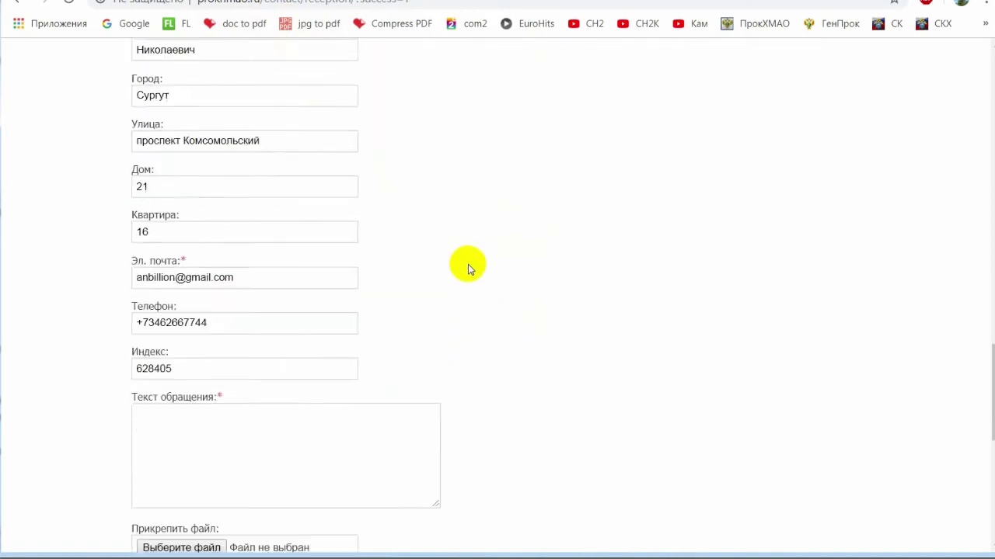
click(328, 199)
key(ctrl+v)
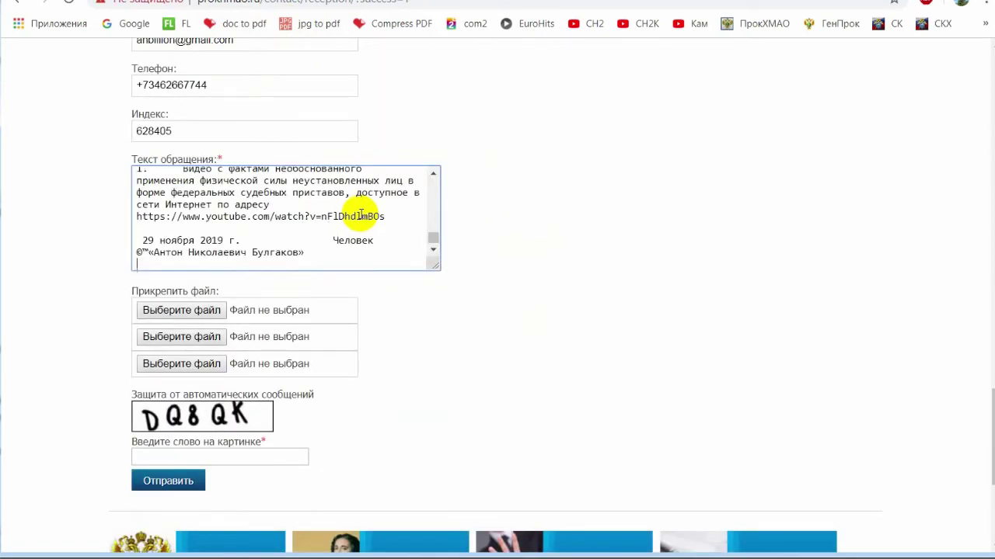
Attach the 286 УК PDF, enter the verification code, and send the appeal.
click(219, 315)
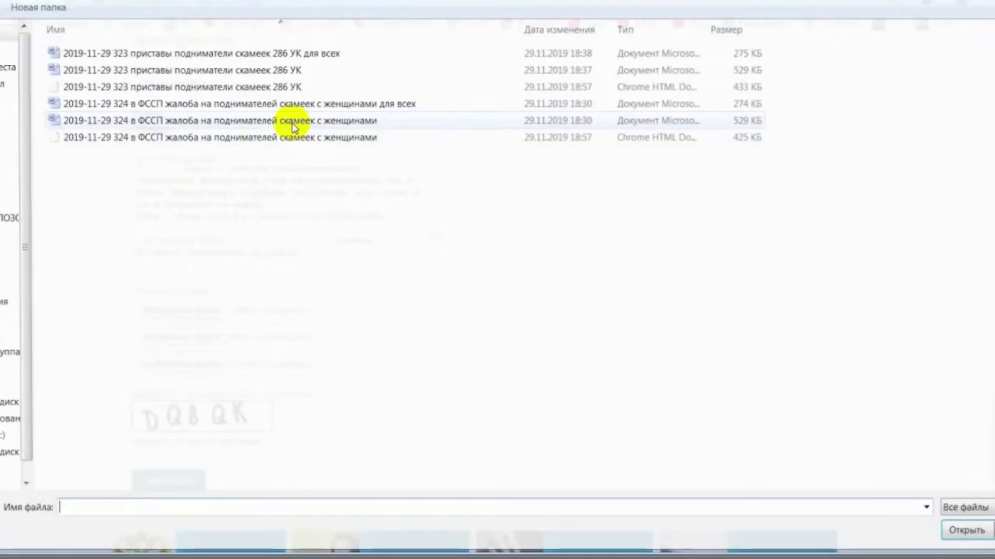
double_click(291, 85)
scroll(436, 276, down, 3)
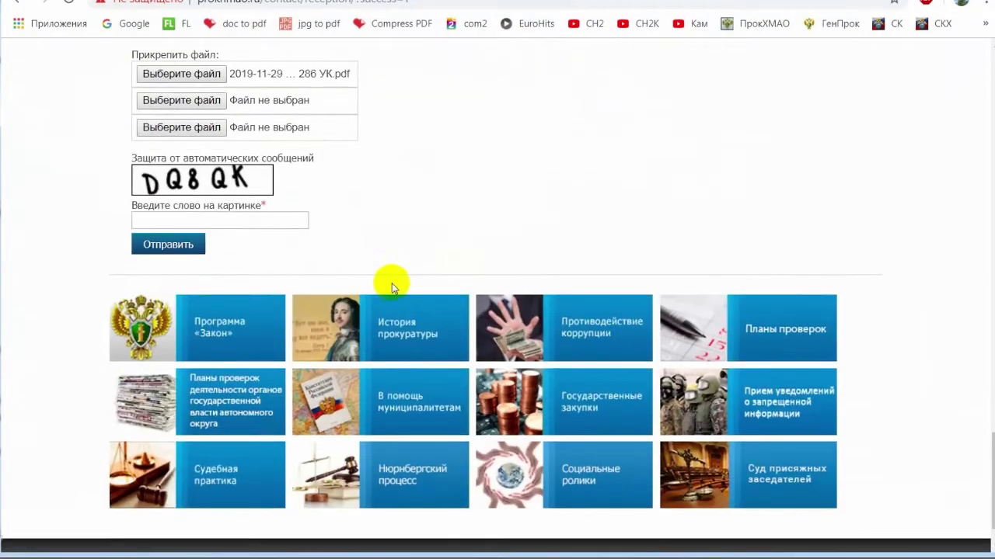
click(256, 220)
text(D)
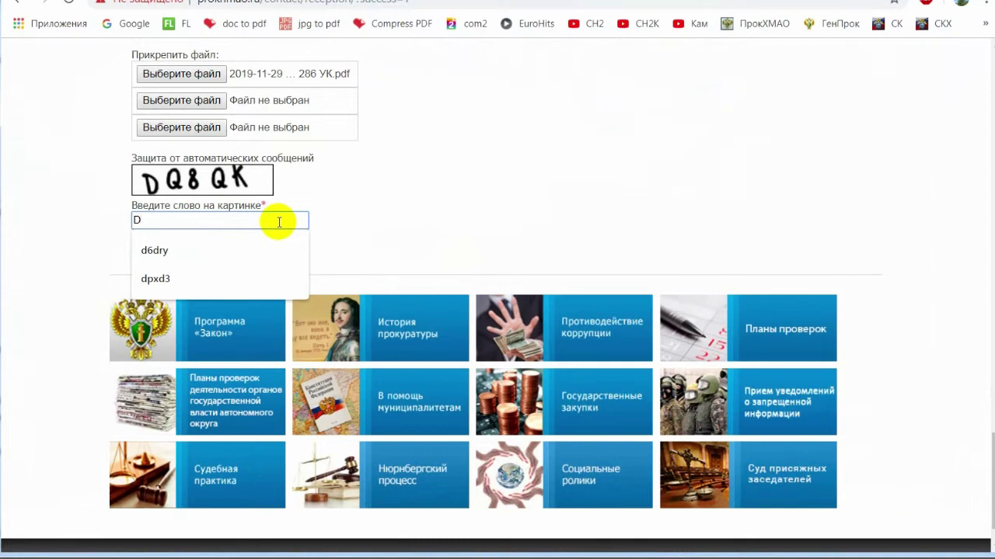
key(BackSpace)
text(dq8qk)
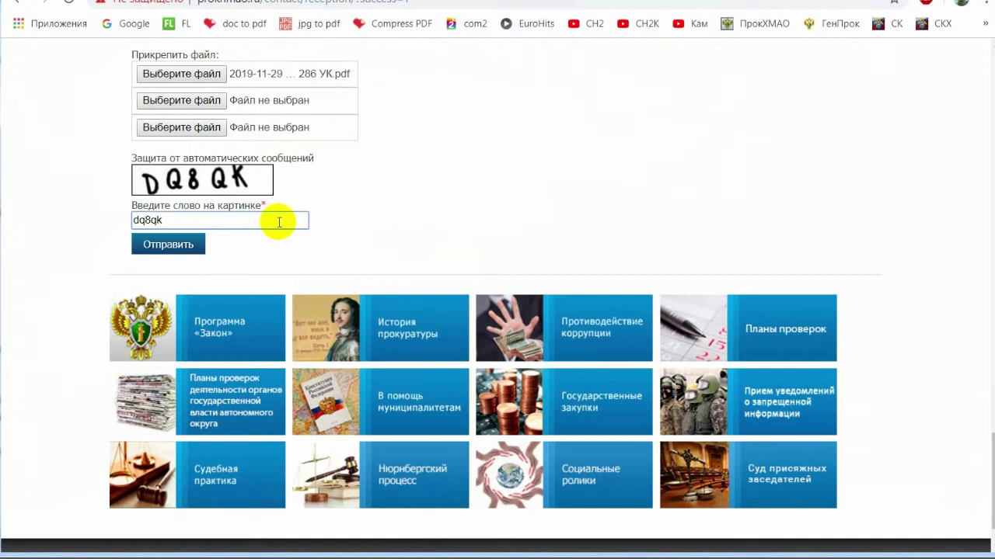
click(191, 244)
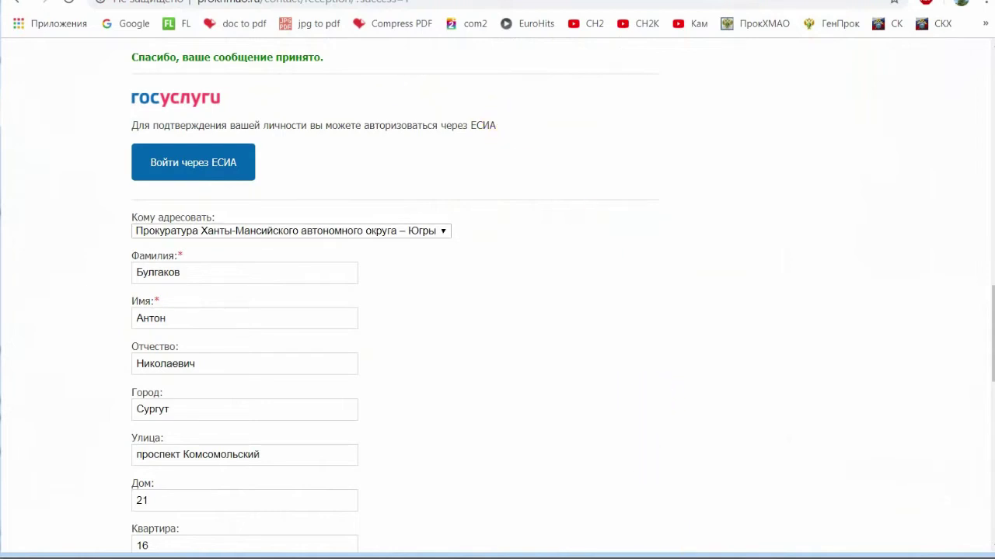
Open the sledcom.ru reception page from the link in the Word complaint.
click(670, 557)
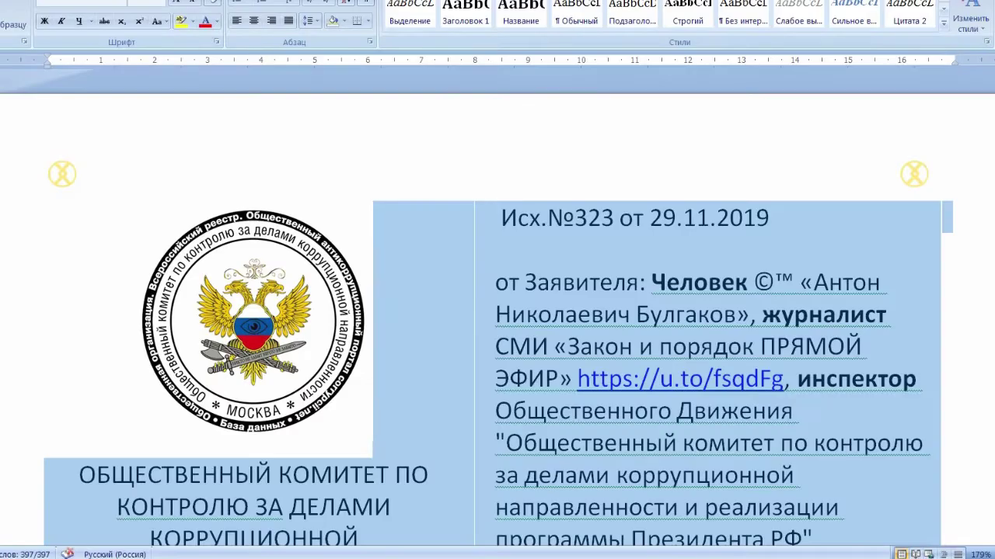
click(661, 458)
scroll(700, 466, down, 10)
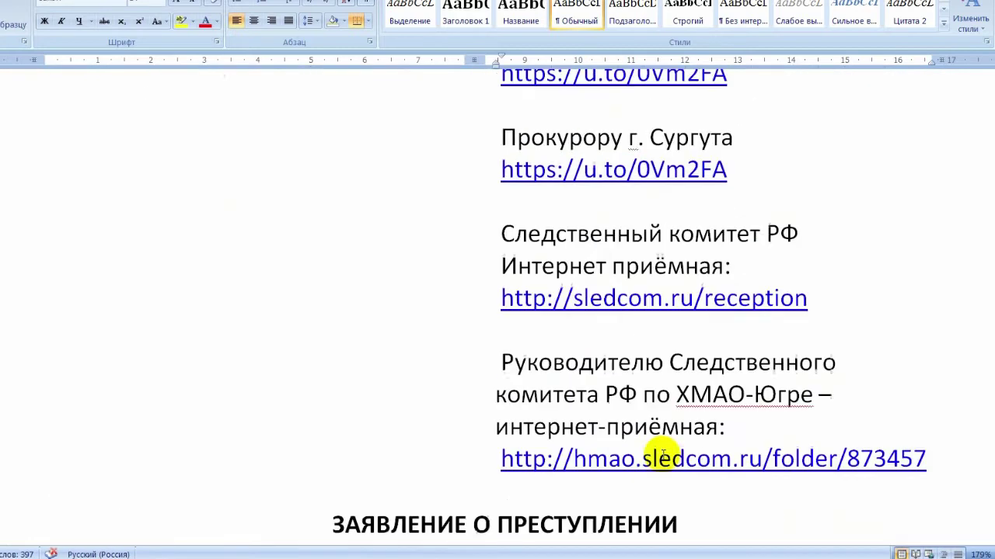
drag(825, 307, 547, 300)
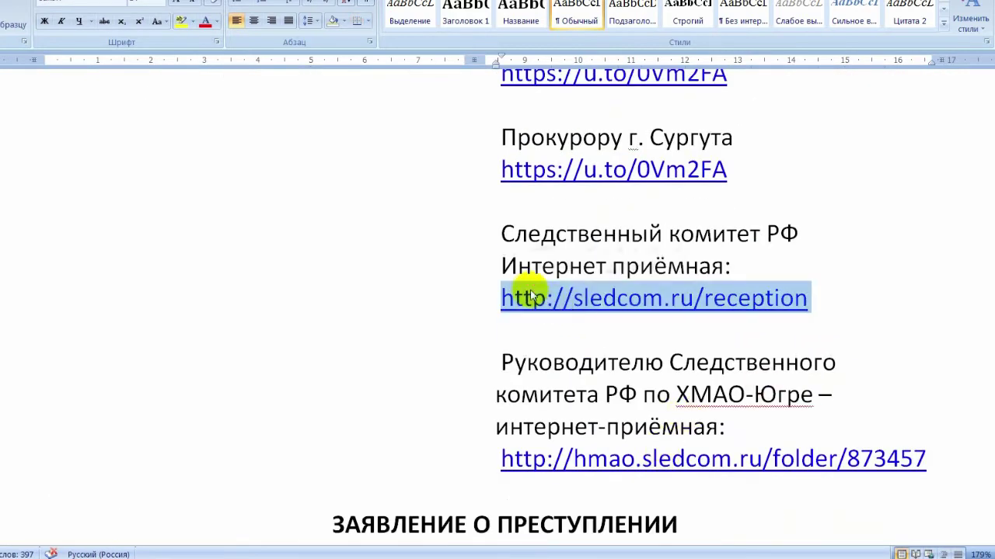
ctrl+click(531, 297)
scroll(509, 264, down, 15)
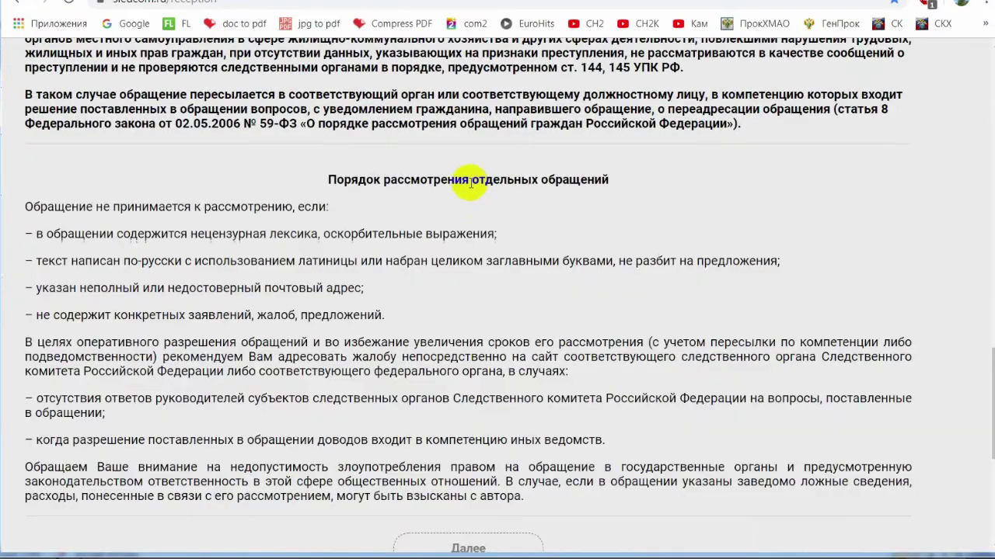
Continue past the reception rules and agree to the reception terms.
scroll(411, 295, down, 2)
scroll(419, 249, down, 4)
click(455, 186)
scroll(404, 257, down, 10)
click(466, 262)
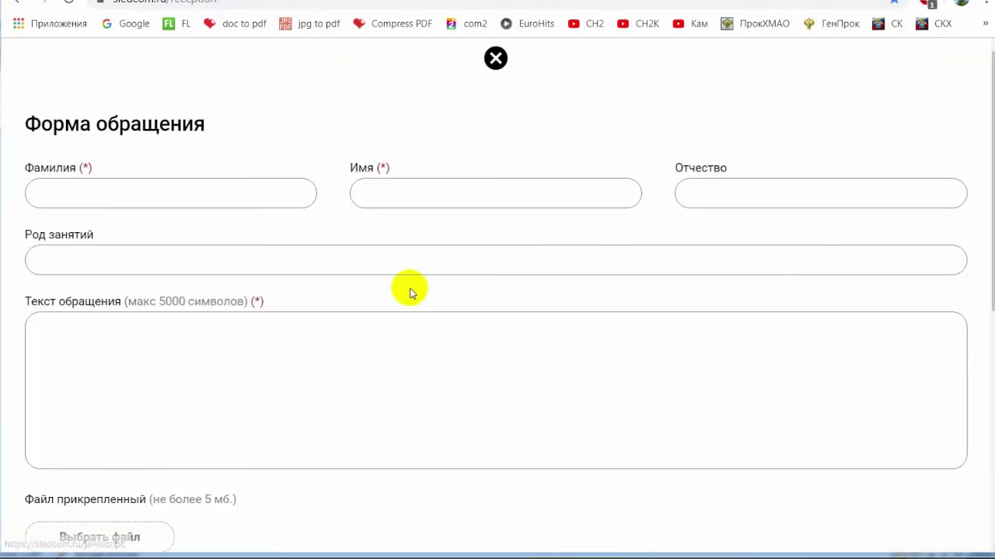
Autofill the applicant's surname, first name, patronymic and occupation from saved entries.
click(233, 200)
click(144, 224)
click(484, 195)
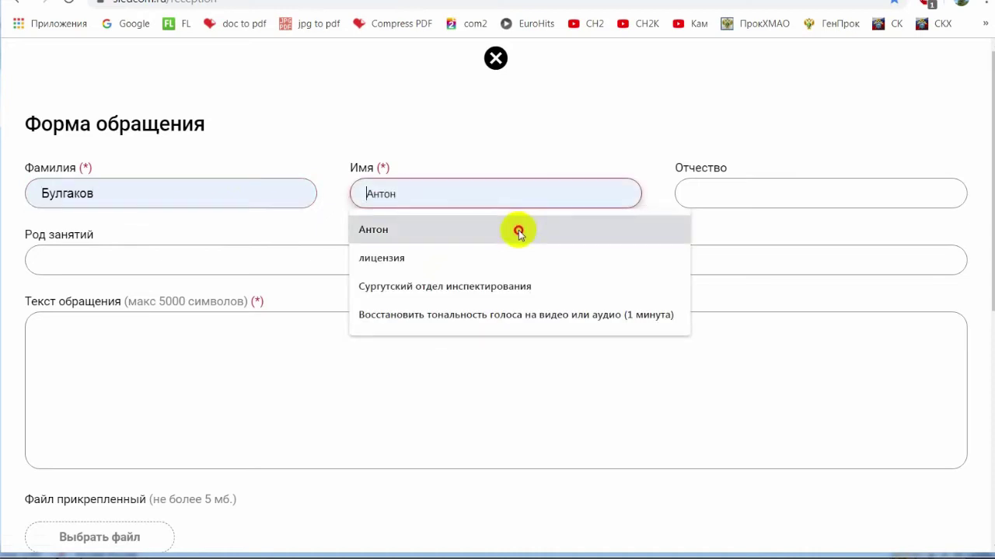
click(516, 230)
click(739, 188)
click(723, 228)
click(166, 257)
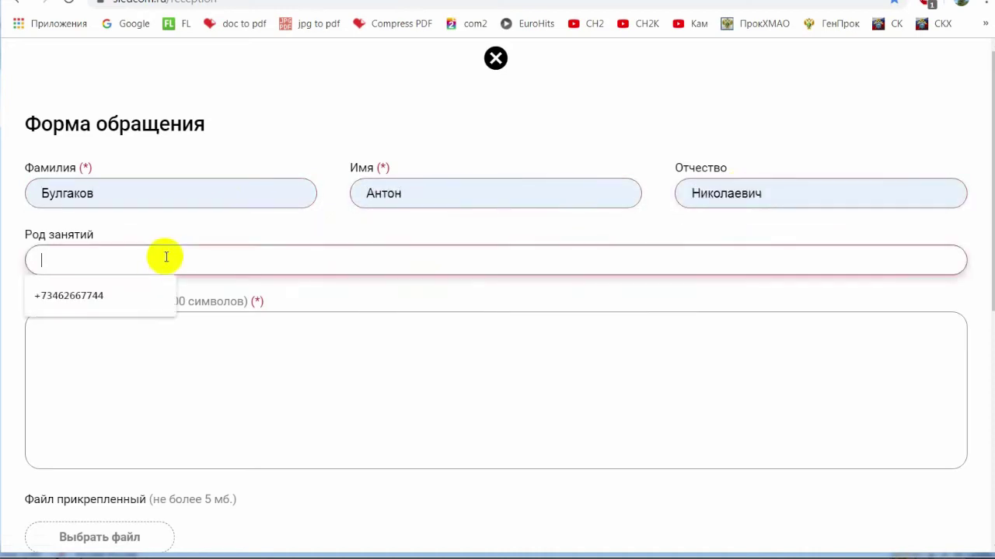
click(122, 297)
Paste the complaint, keep the first two paragraphs, and add 'полный текст заявления в приложении'.
click(171, 380)
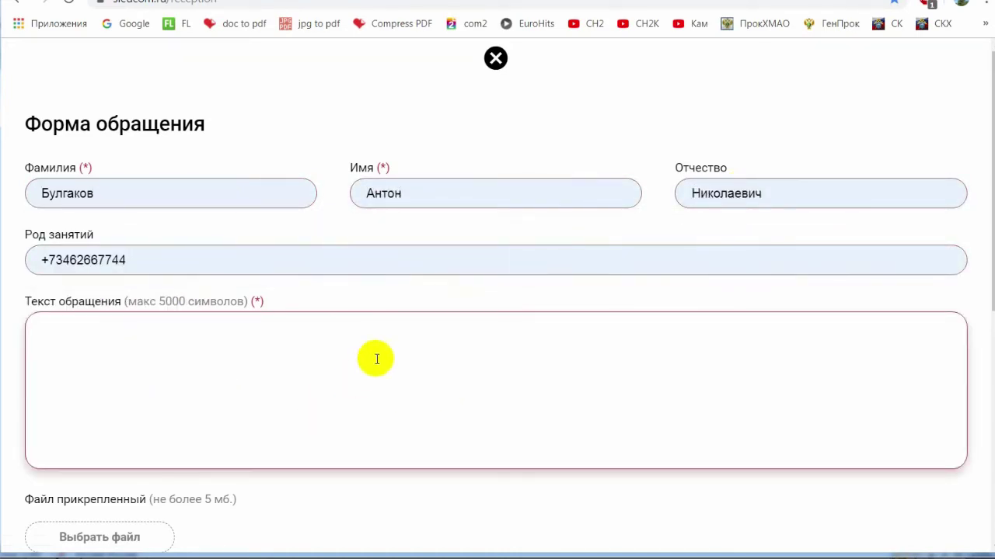
scroll(374, 366, down, 1)
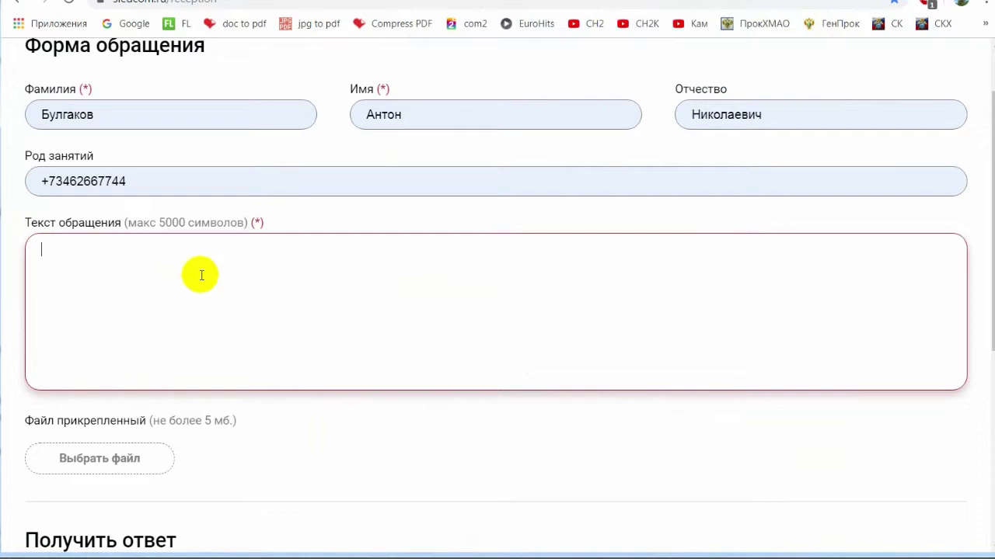
key(ctrl+v)
key(ctrl+a)
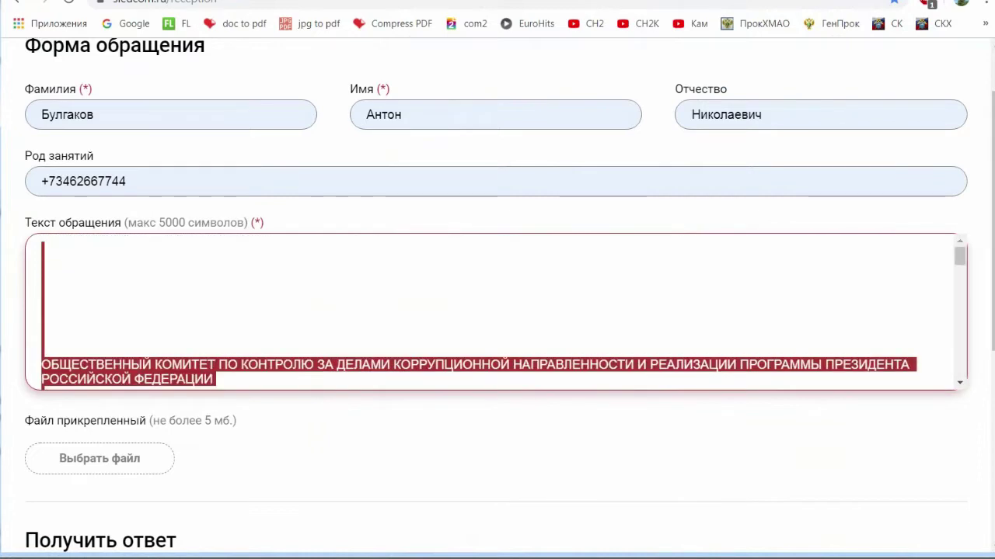
mouse_move(12, 358)
mouse_down()
mouse_move(18, 378)
mouse_move(32, 355)
mouse_move(36, 408)
mouse_move(28, 248)
mouse_move(35, 371)
mouse_up()
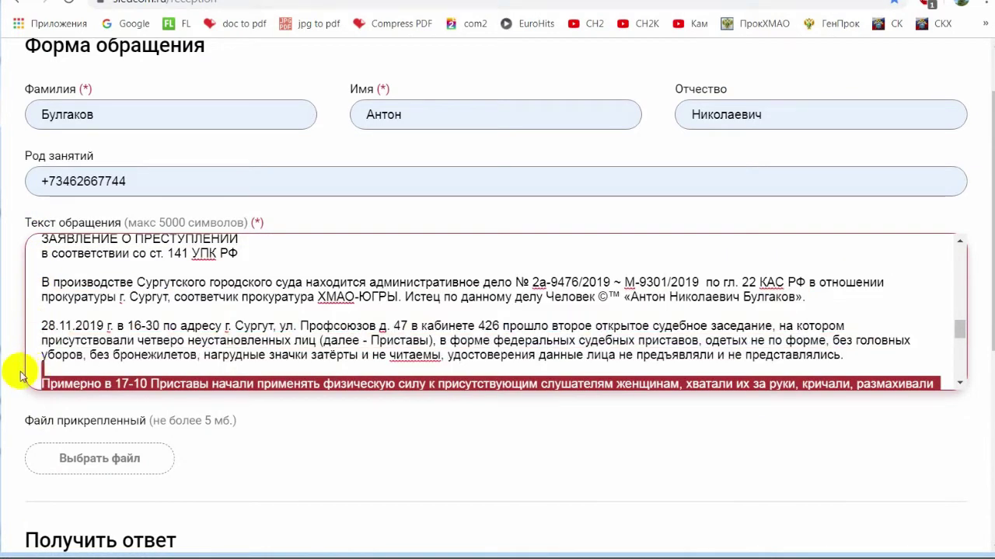
key(Delete)
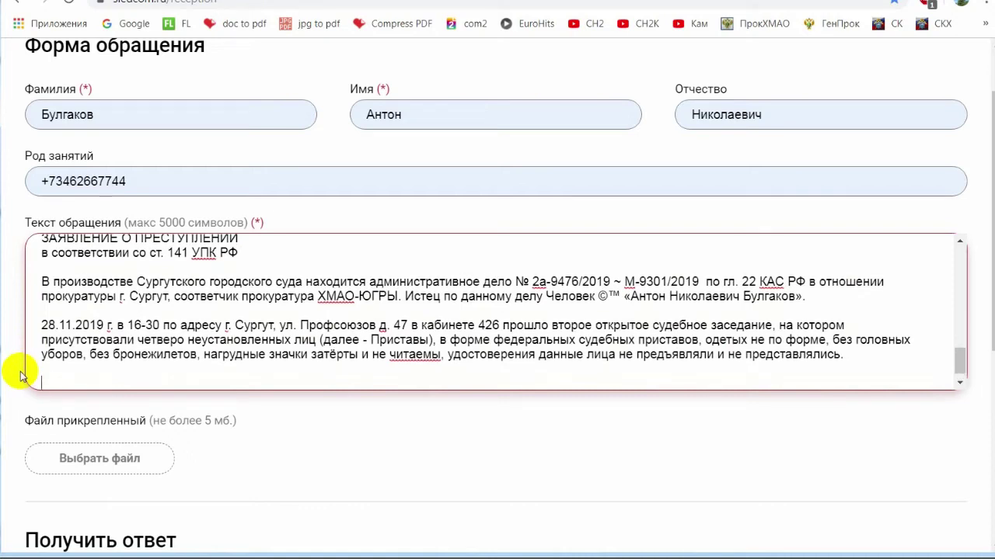
text(полный текст заявления в приложении)
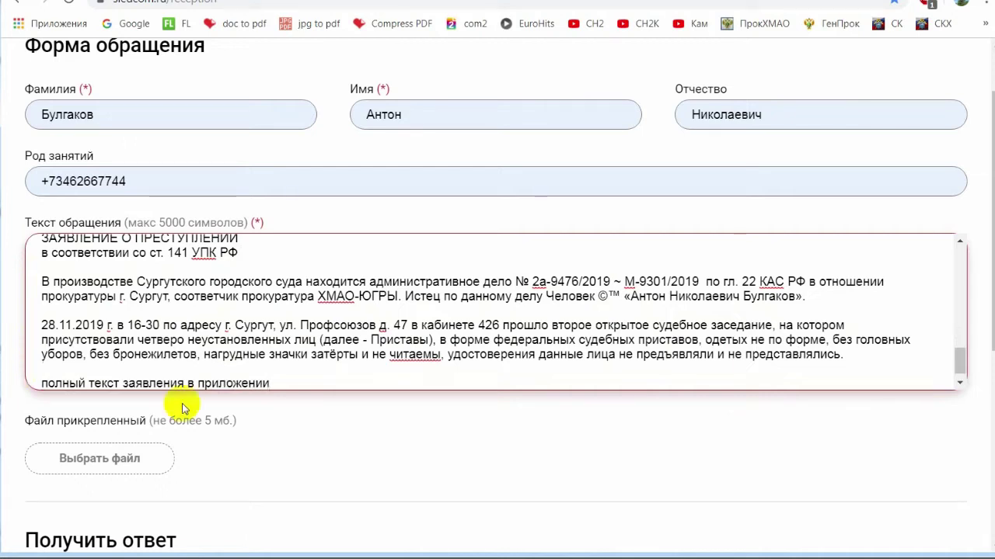
click(140, 459)
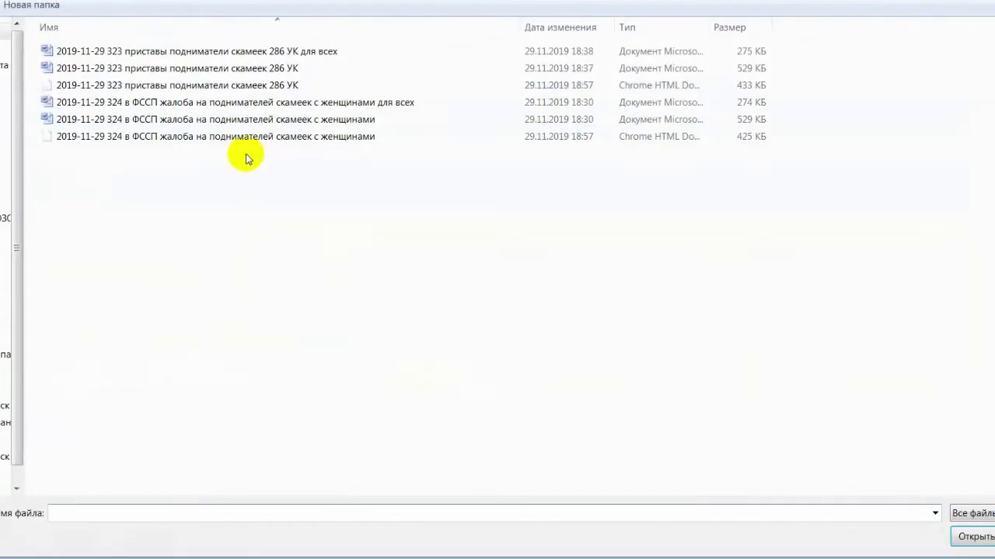
Attach the 323 bailiffs statement and autofill the reply e-mail address.
double_click(265, 85)
scroll(458, 283, down, 1)
scroll(642, 395, down, 4)
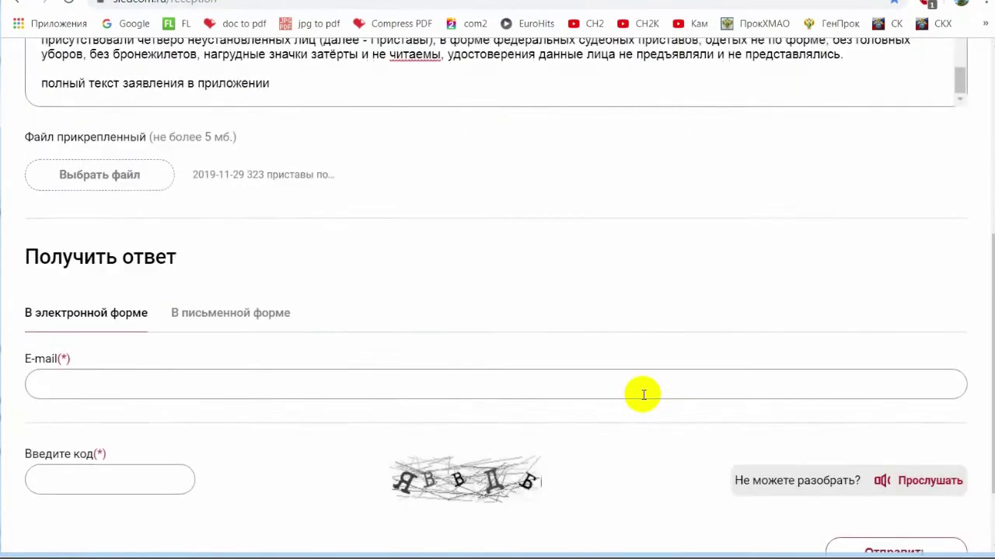
click(211, 355)
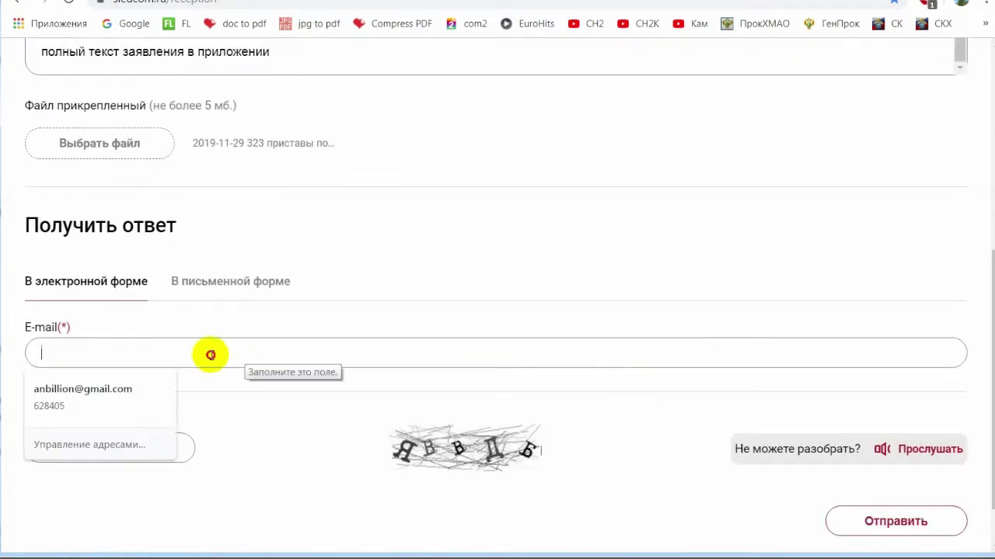
click(132, 391)
click(140, 449)
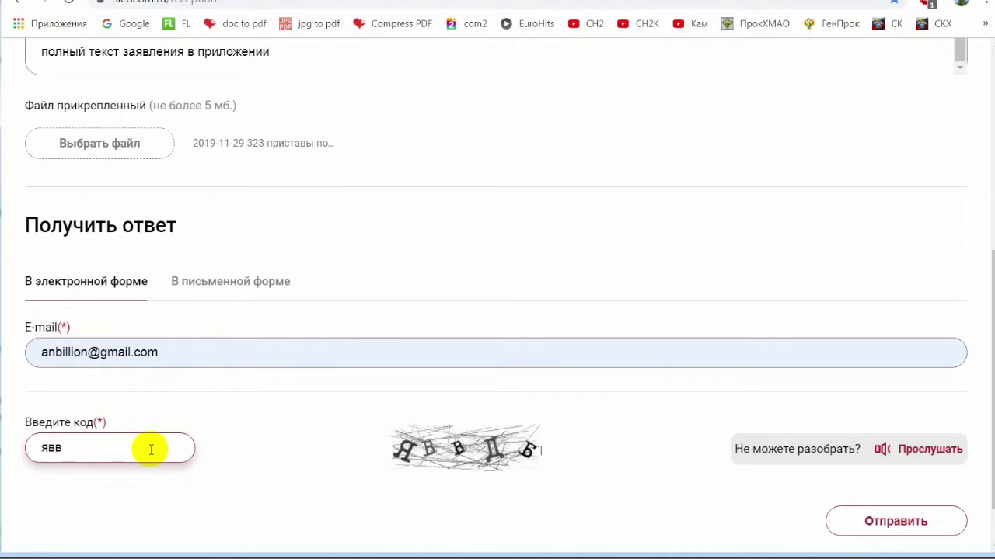
Highlight the 5 MB attachment limit note, then select the appeal number in the confirmation.
scroll(31, 259, up, 2)
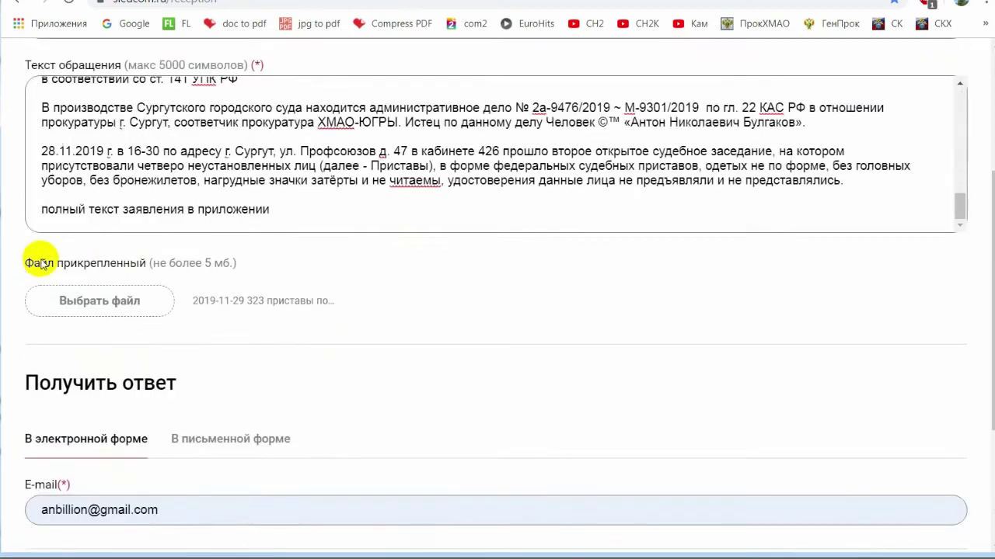
drag(153, 262, 224, 265)
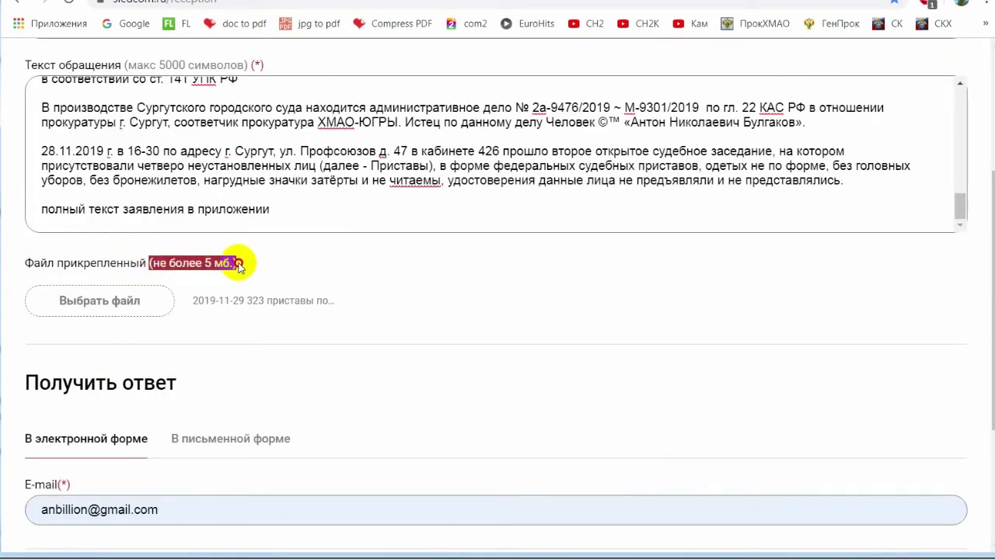
click(217, 263)
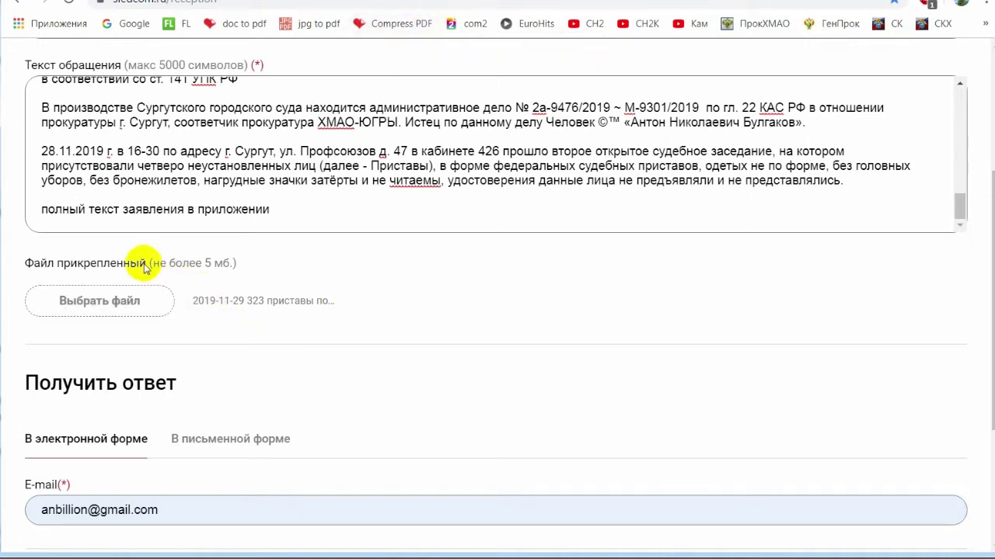
drag(20, 265, 236, 268)
click(346, 268)
scroll(550, 296, down, 3)
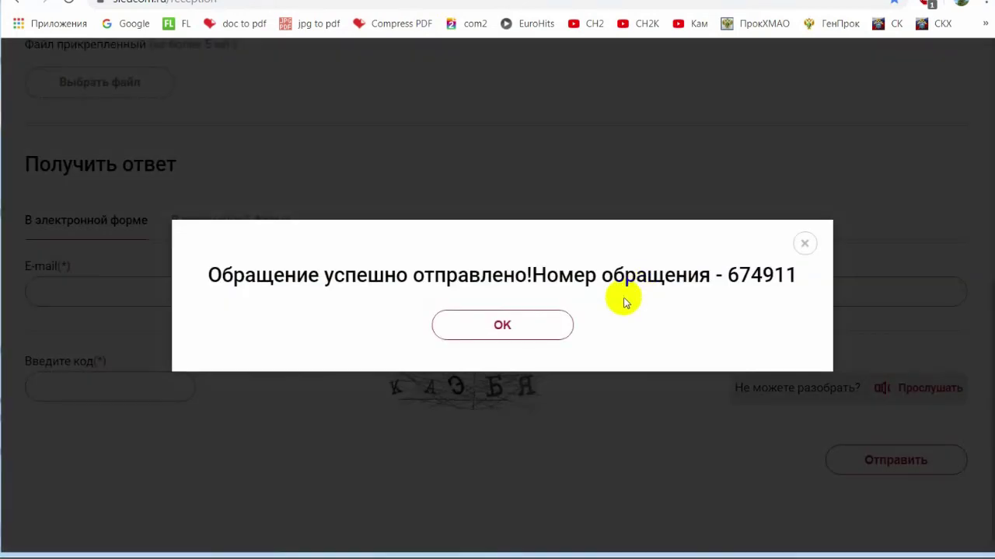
drag(725, 275, 744, 275)
double_click(744, 275)
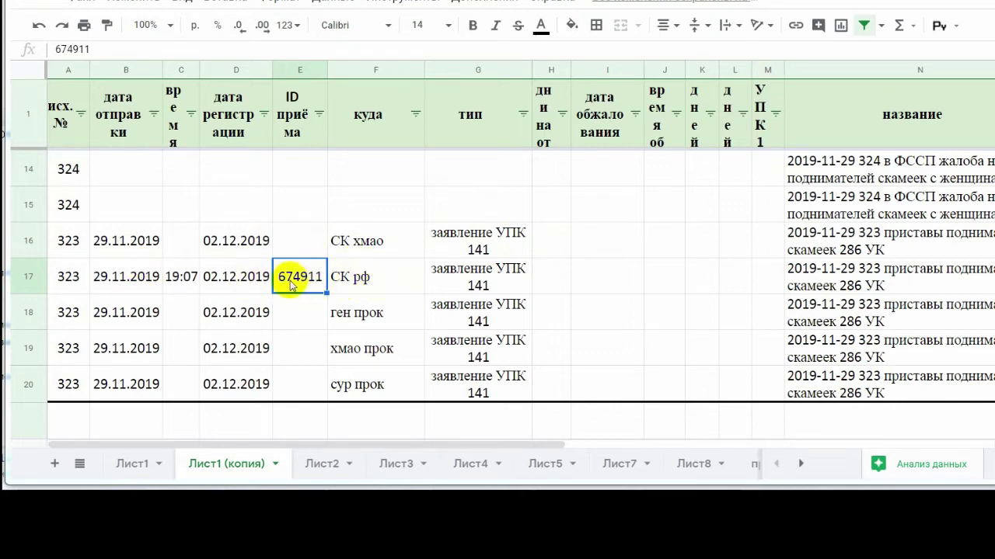
Enter 13 as the СК рф row's days-to-answer in H17.
scroll(366, 272, down, 1)
click(566, 233)
text(33	04.01.2020	19:07	36)
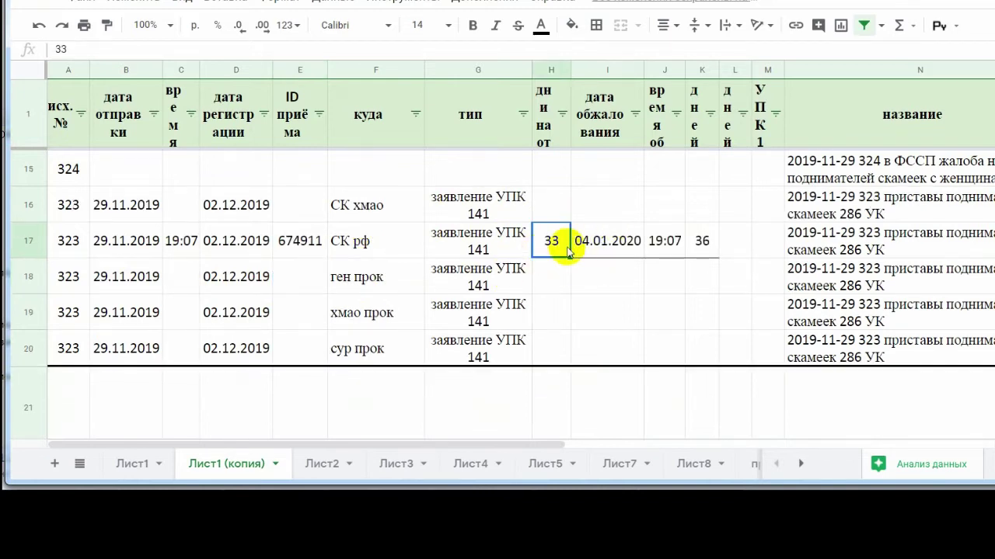
key(Return)
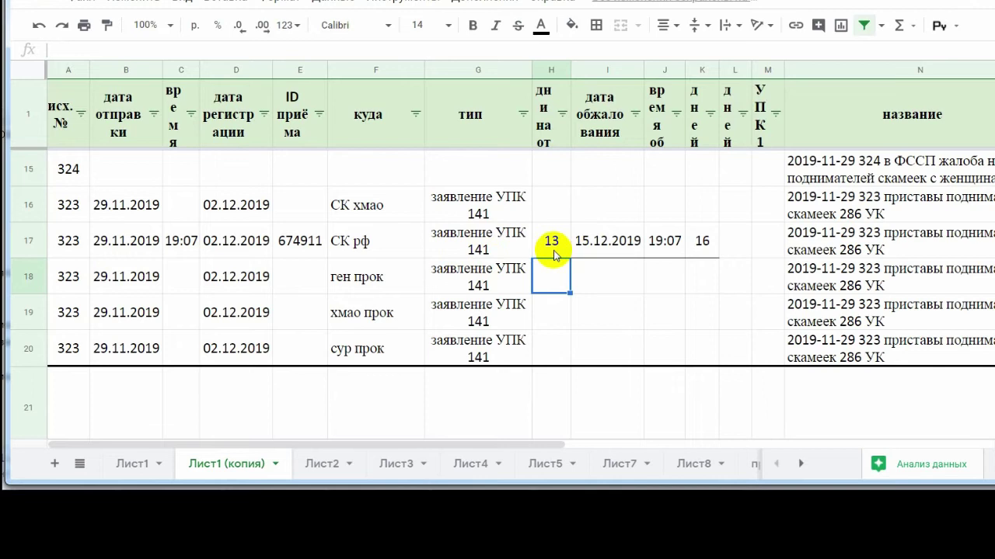
click(552, 247)
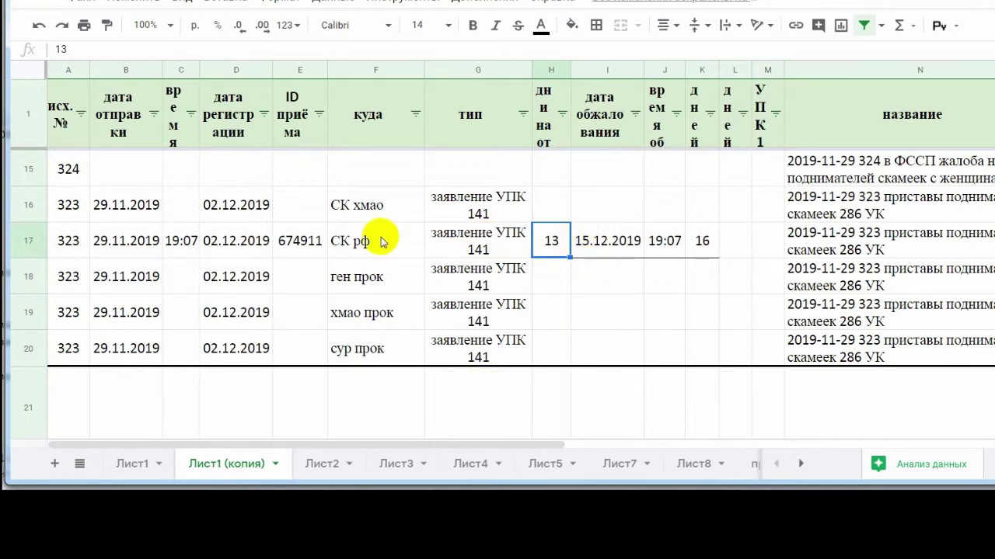
Review the СК рф row's appeal number, dates, deadline and days-left formulas, and document entries.
click(288, 241)
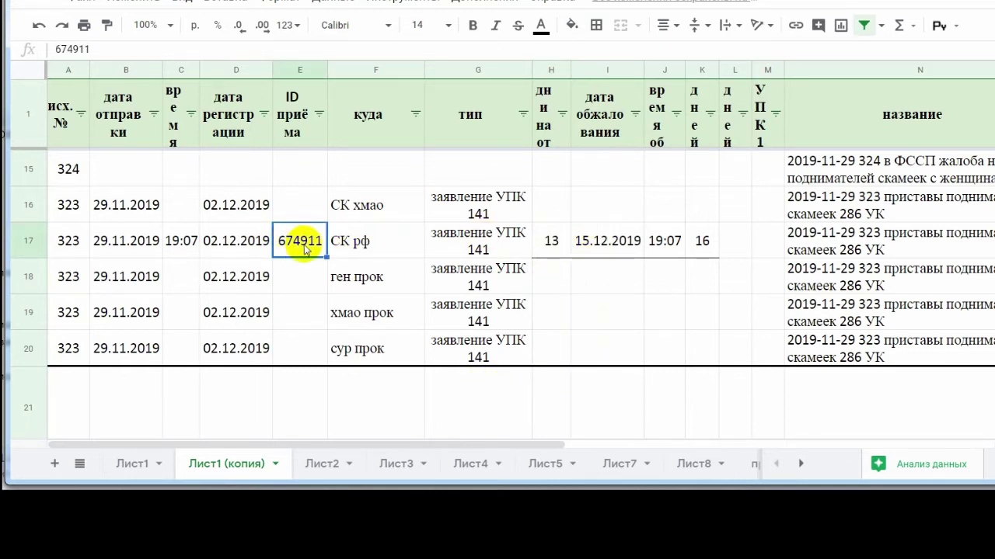
click(115, 242)
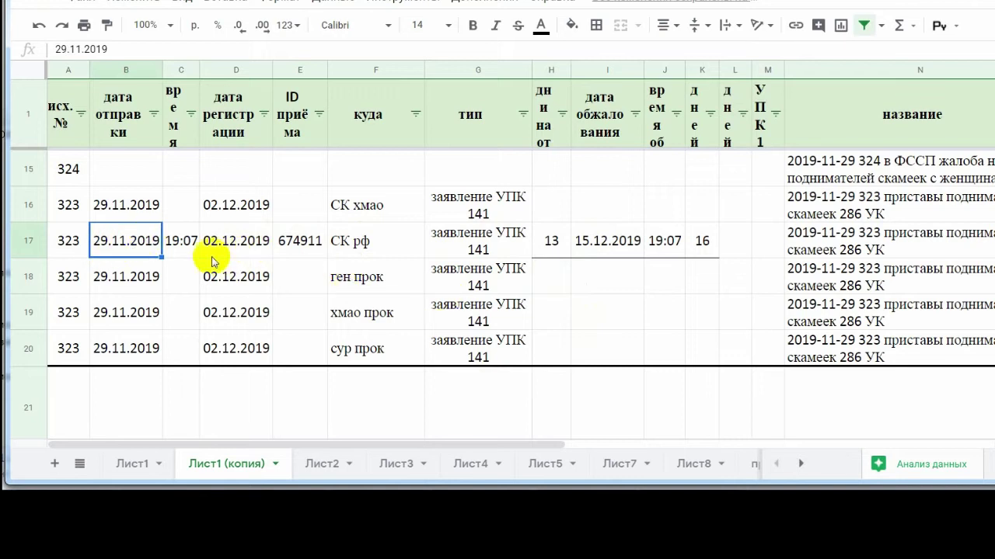
click(185, 247)
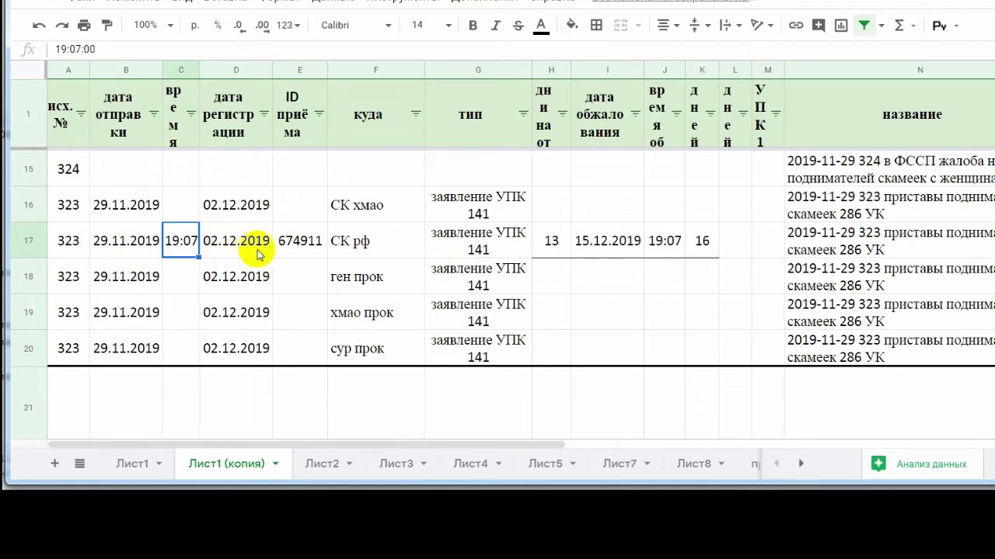
click(241, 242)
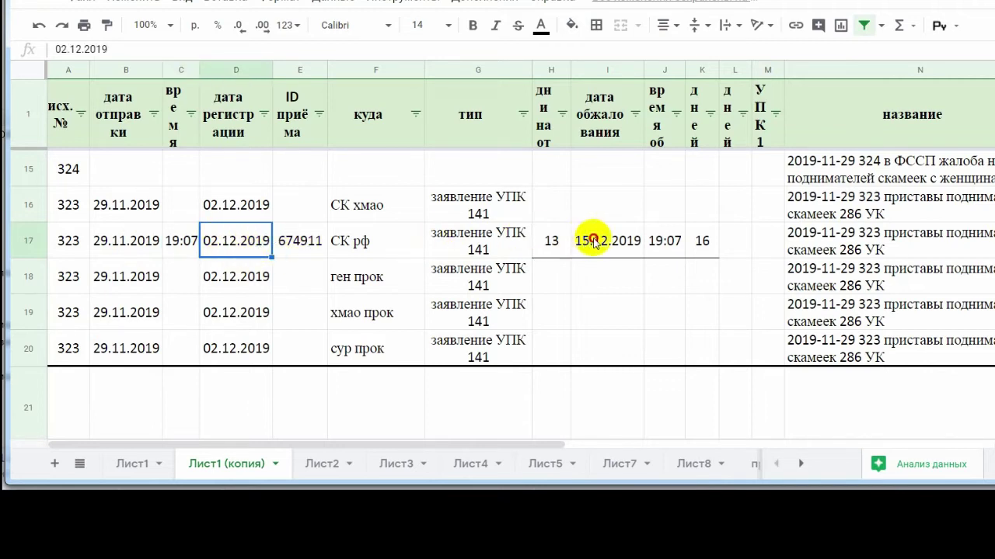
click(589, 241)
click(234, 241)
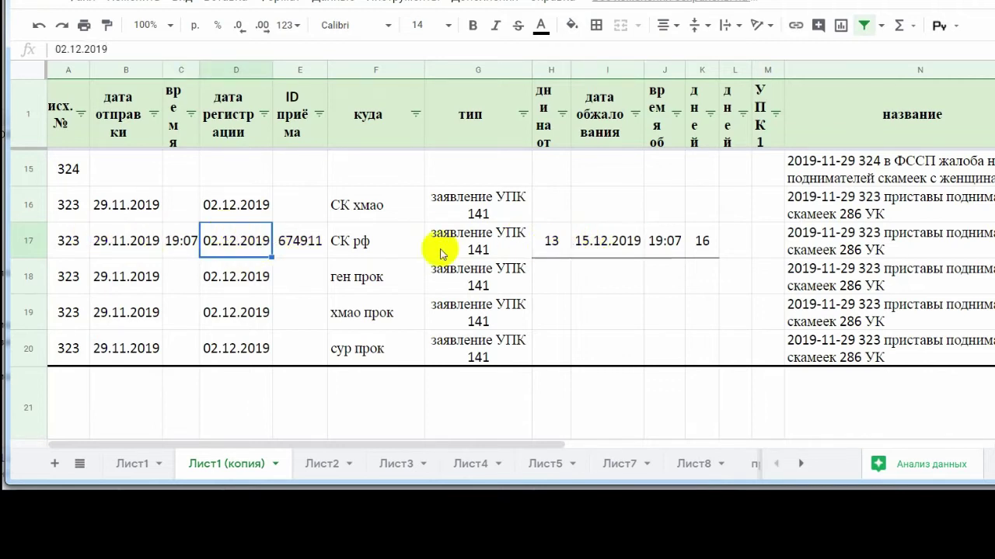
click(704, 241)
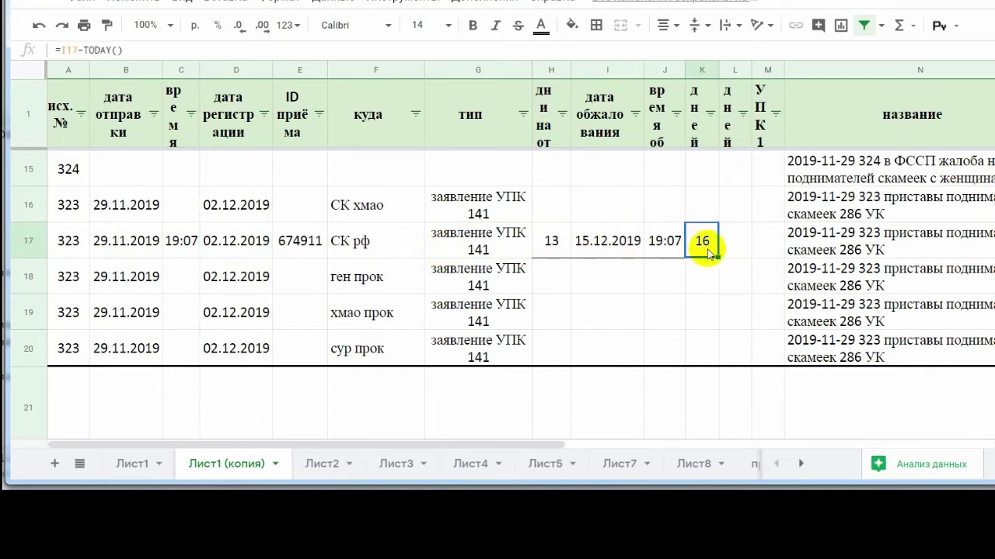
click(788, 243)
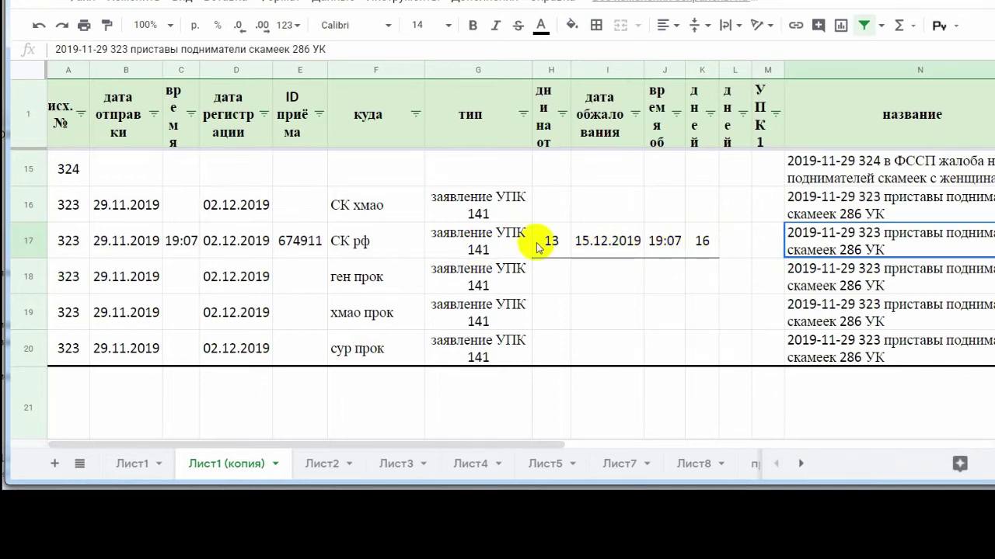
click(459, 237)
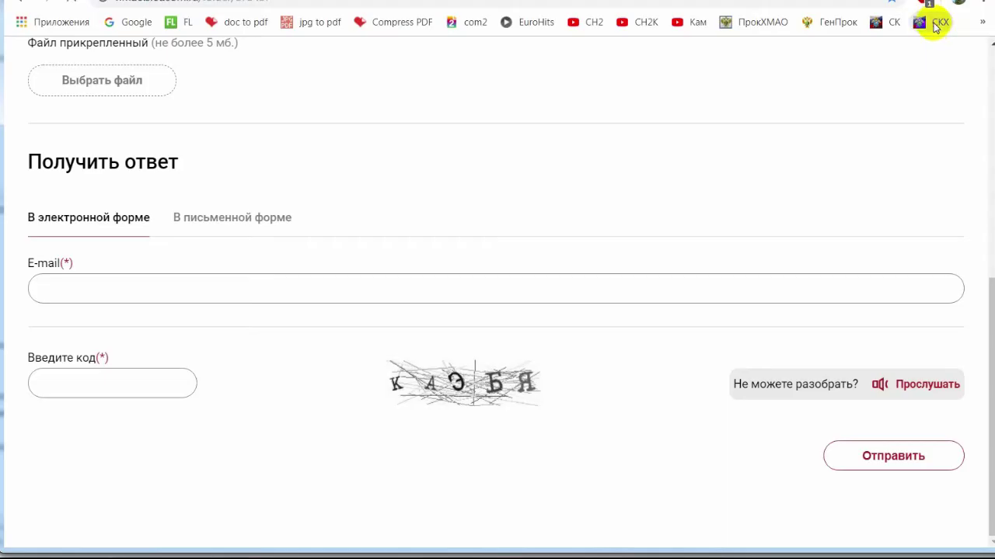
click(937, 21)
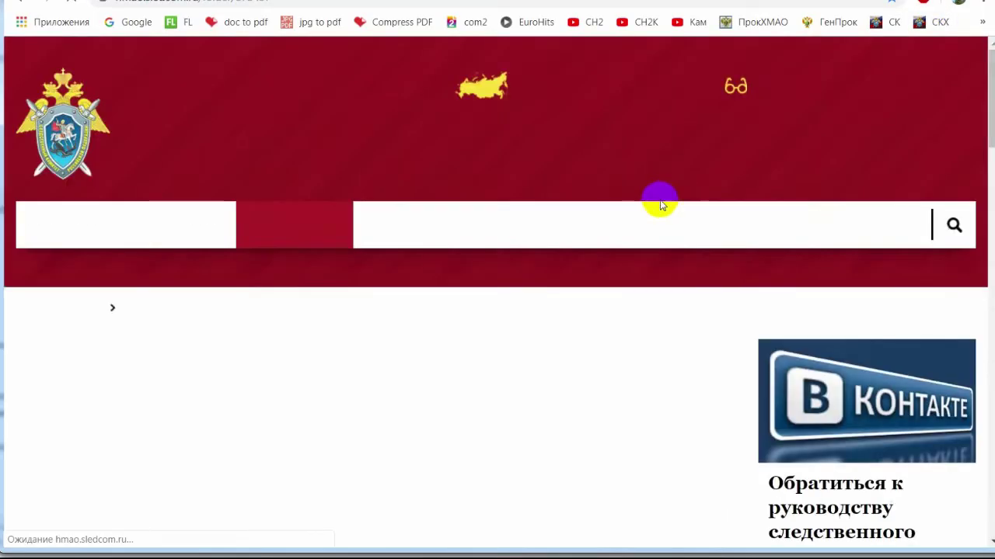
Accept the terms and autofill the complainant's surname, first name and patronymic.
scroll(412, 268, down, 10)
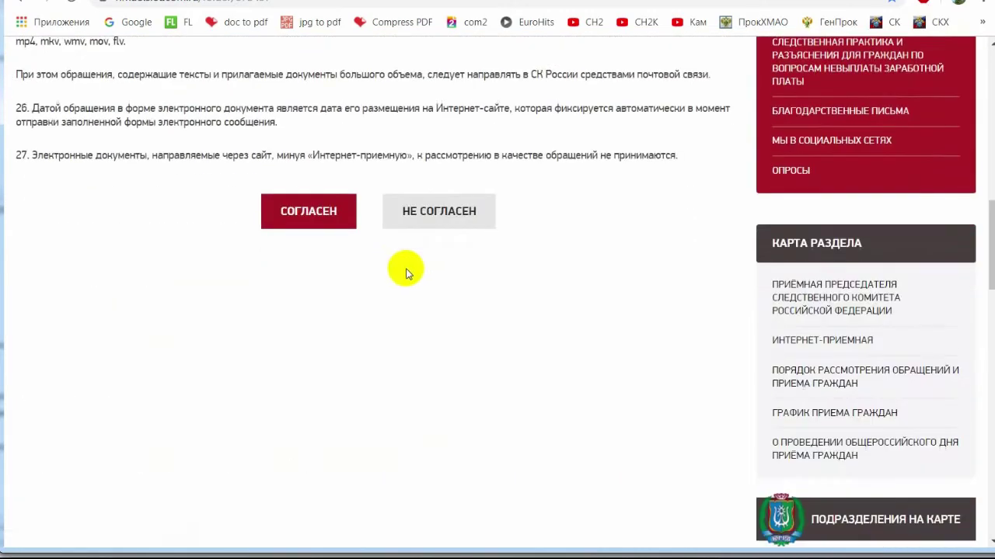
click(291, 208)
scroll(567, 248, up, 3)
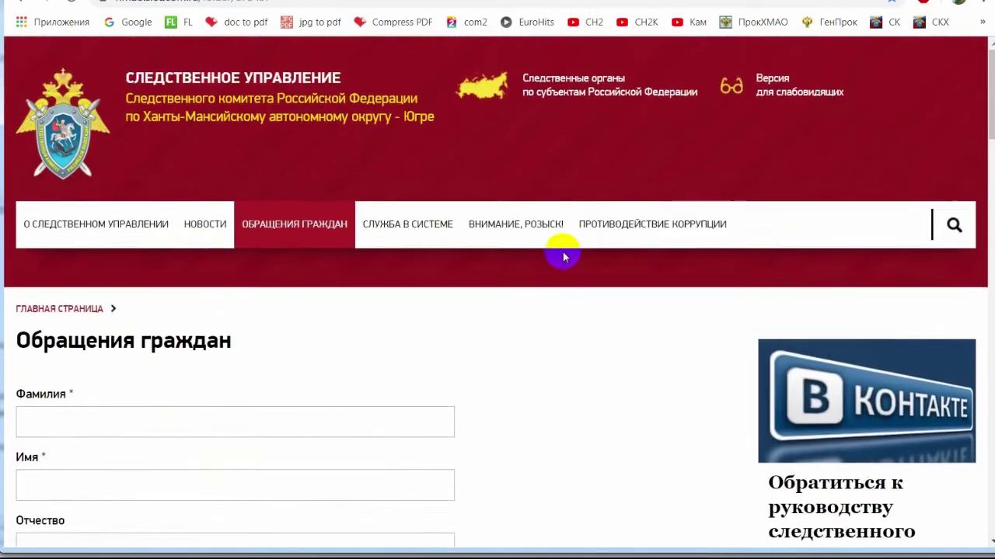
scroll(565, 258, down, 5)
scroll(537, 259, up, 1)
click(114, 108)
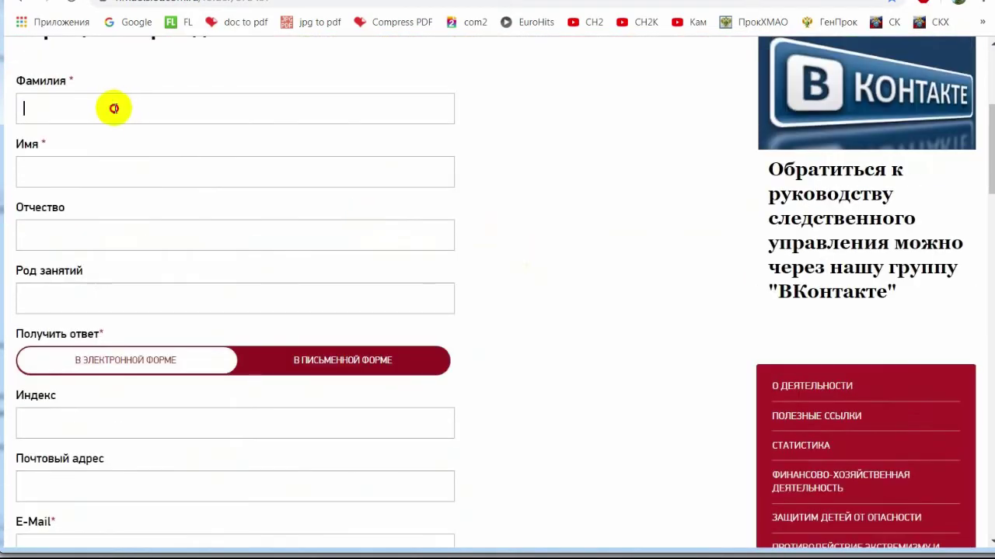
click(122, 144)
scroll(290, 206, up, 1)
click(165, 254)
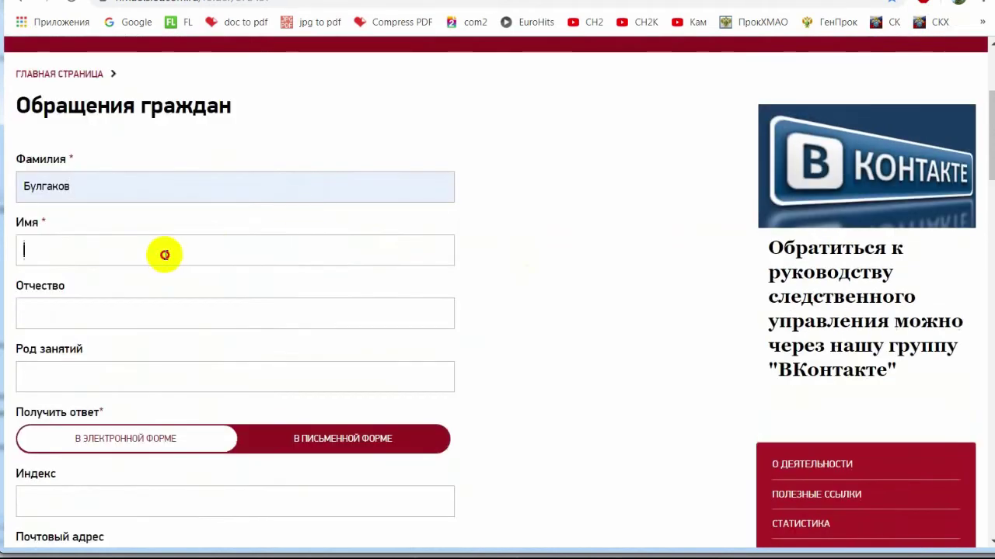
click(147, 288)
click(117, 311)
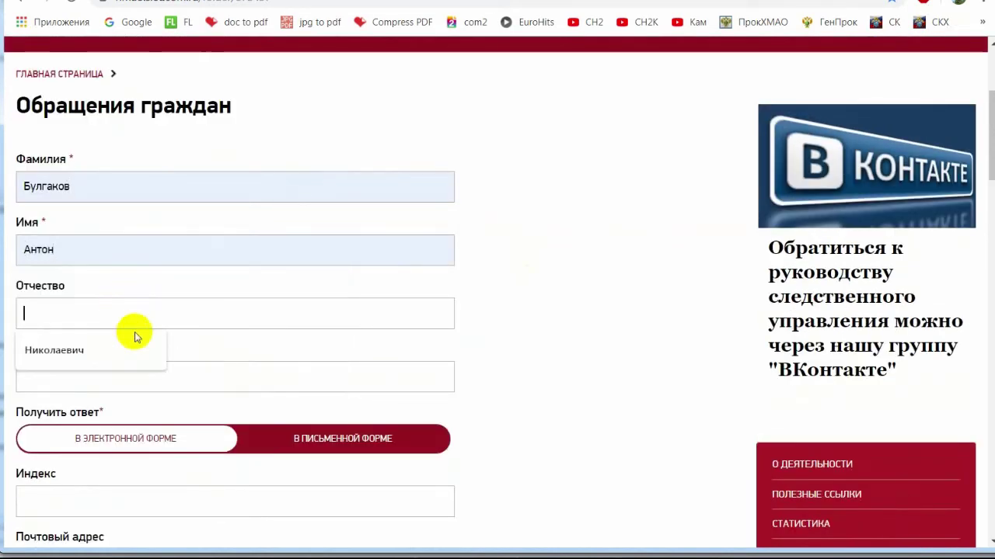
click(135, 342)
Autofill the occupation, postal index and postal address from saved entries.
click(138, 373)
click(148, 408)
scroll(231, 298, down, 1)
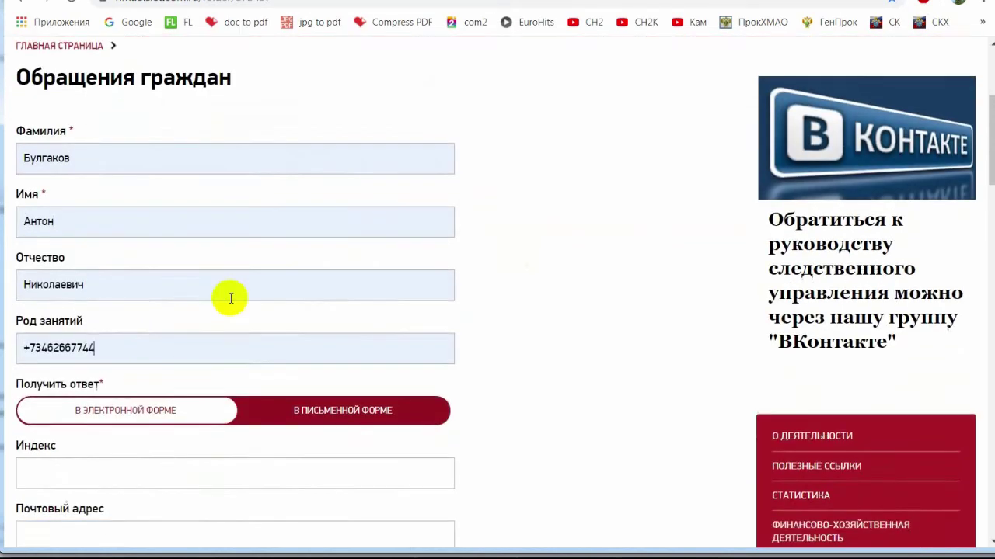
scroll(231, 298, down, 3)
click(148, 268)
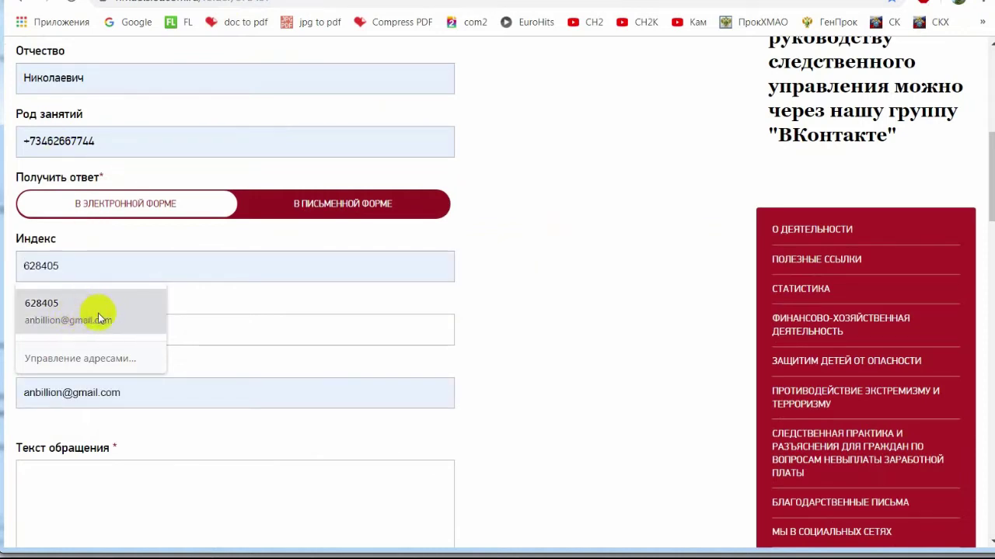
click(78, 311)
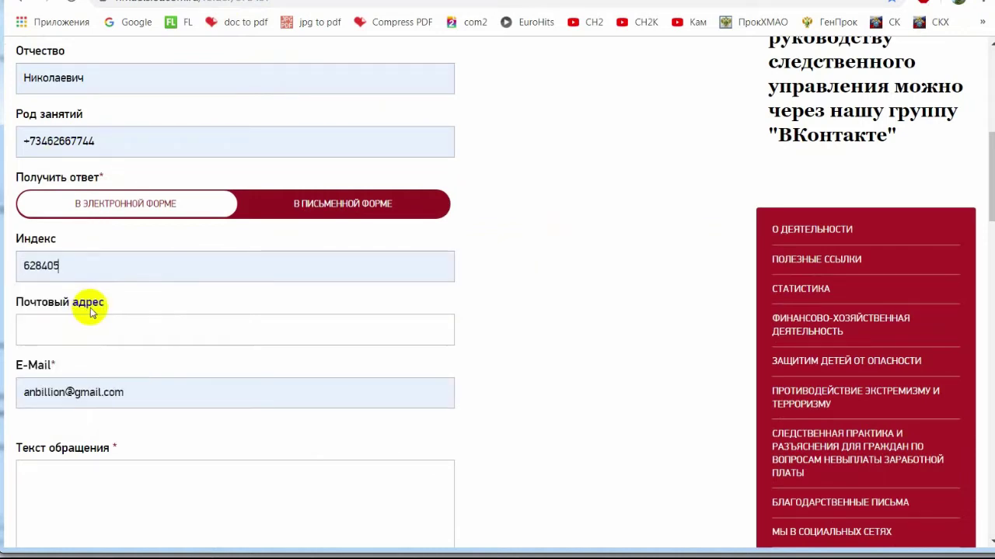
click(97, 336)
click(99, 365)
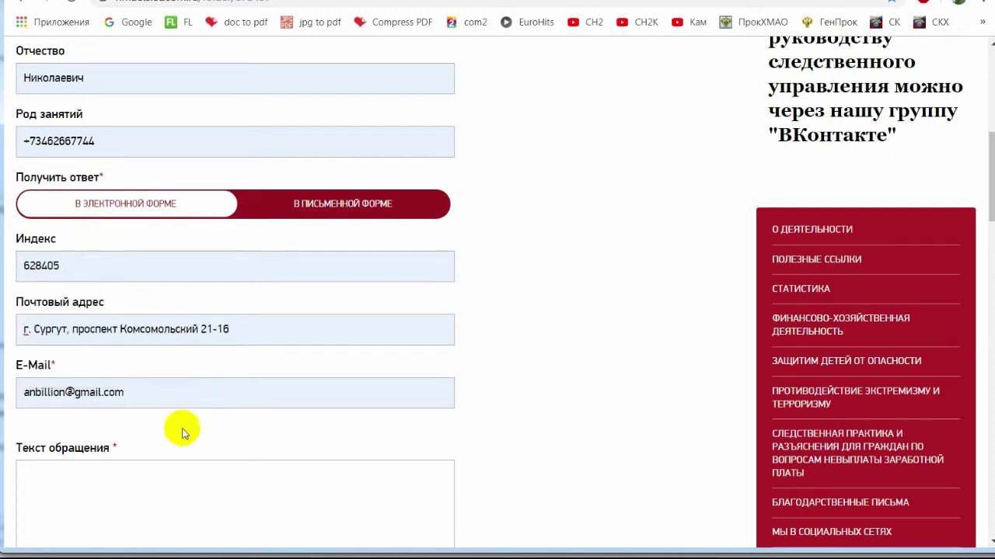
scroll(225, 411, down, 2)
click(209, 349)
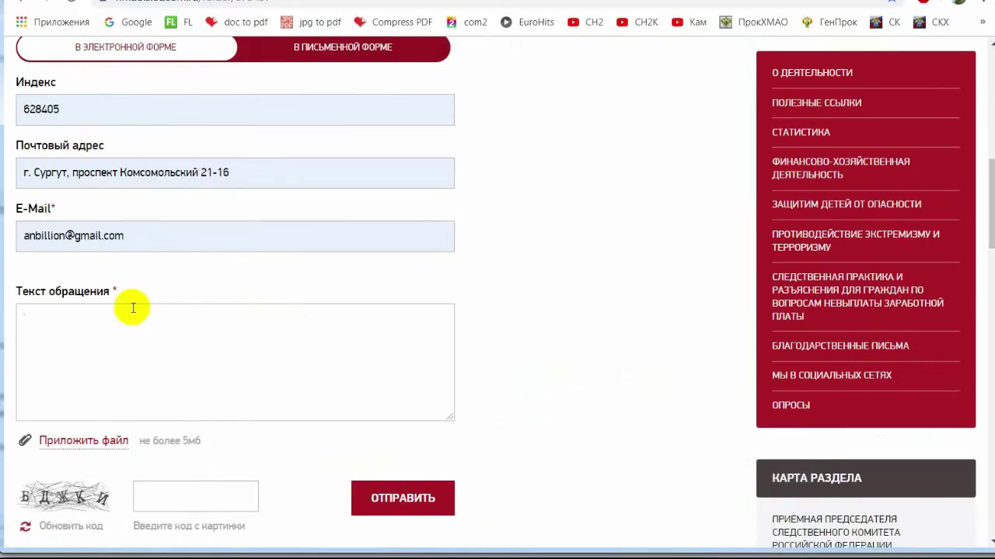
Paste the complaint letter into Текст обращения and delete the paragraph starting «Примерно в 17-10».
key(ctrl+v)
drag(167, 415, 26, 416)
drag(21, 412, 22, 378)
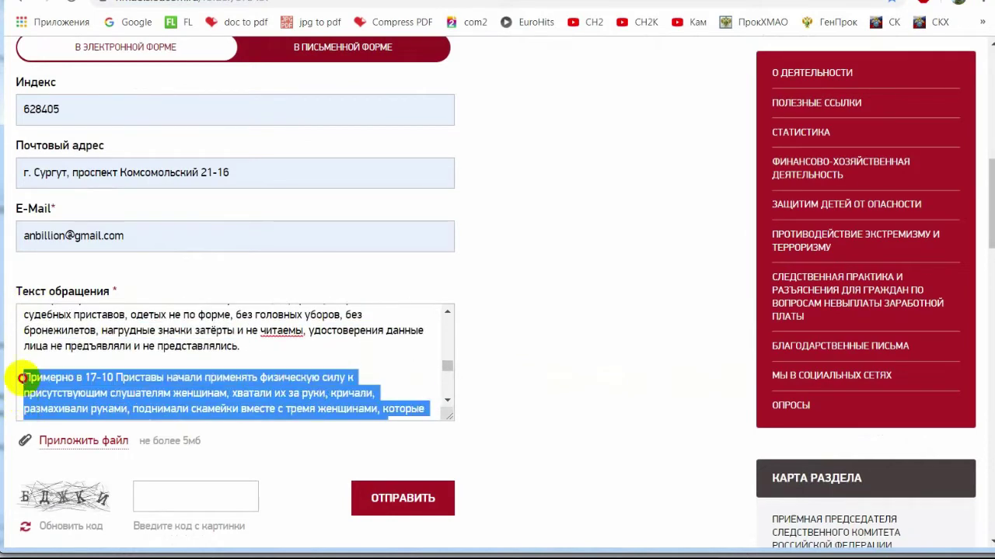
key(BackSpace)
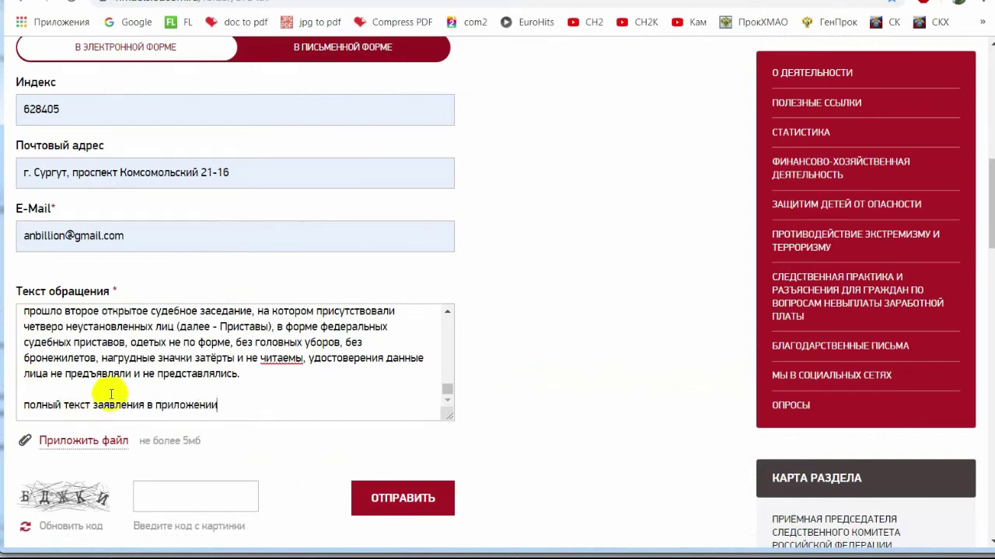
scroll(111, 394, down, 2)
click(86, 284)
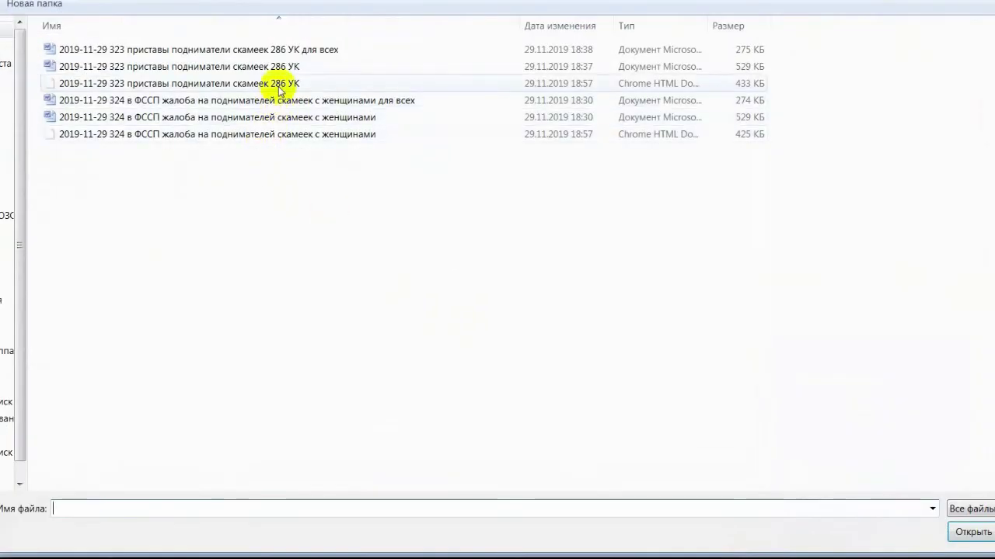
double_click(278, 84)
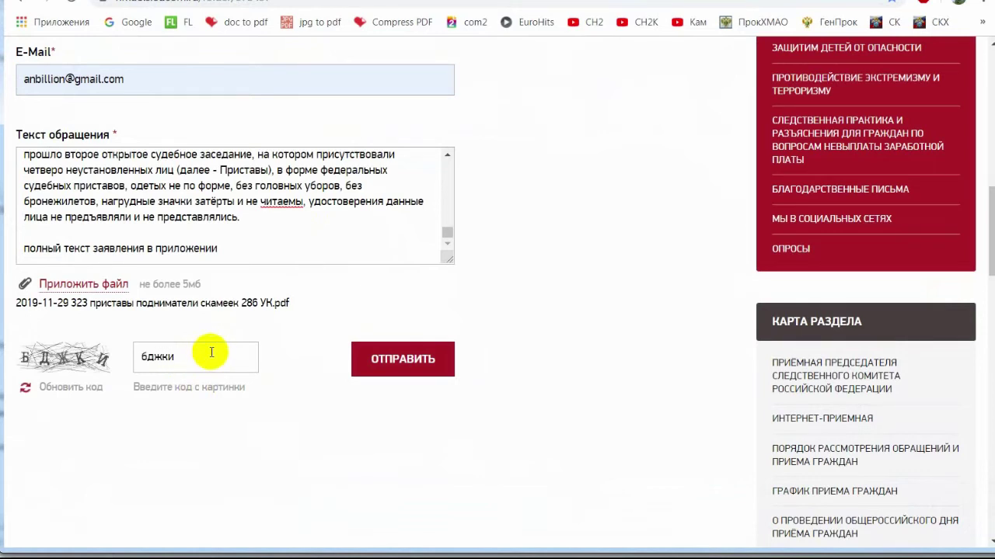
click(412, 361)
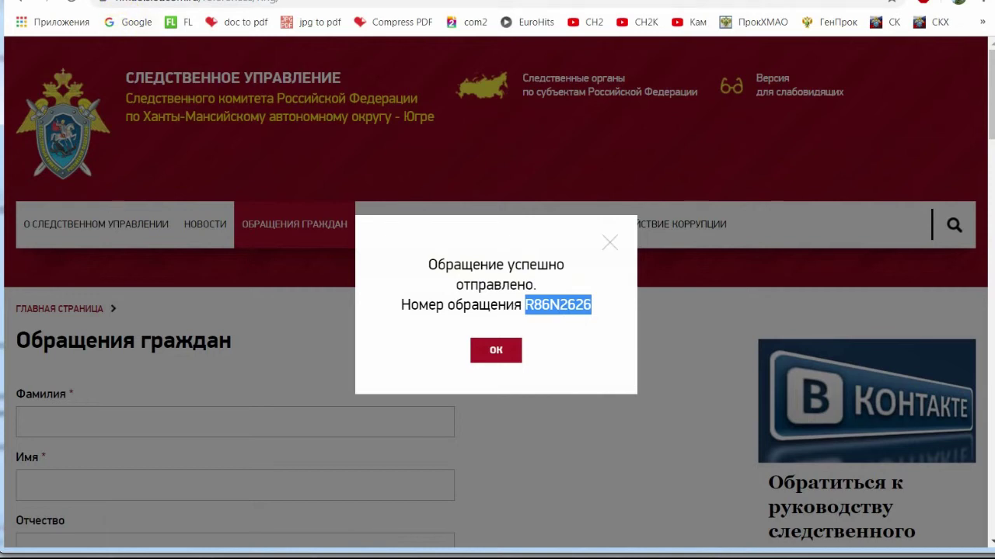
In the tracker, paste the appeal number into E16 and enter 19:18 in C16.
click(156, 1)
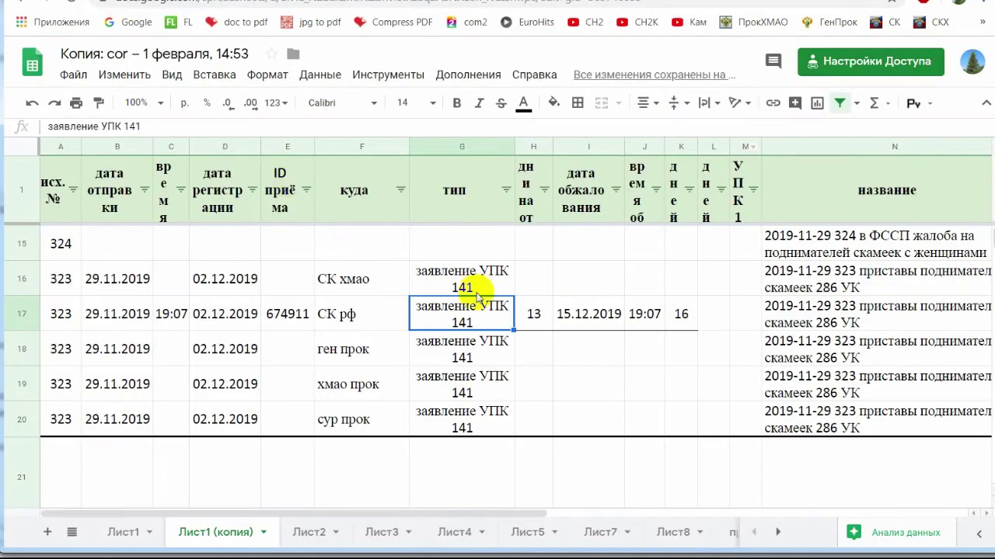
click(286, 286)
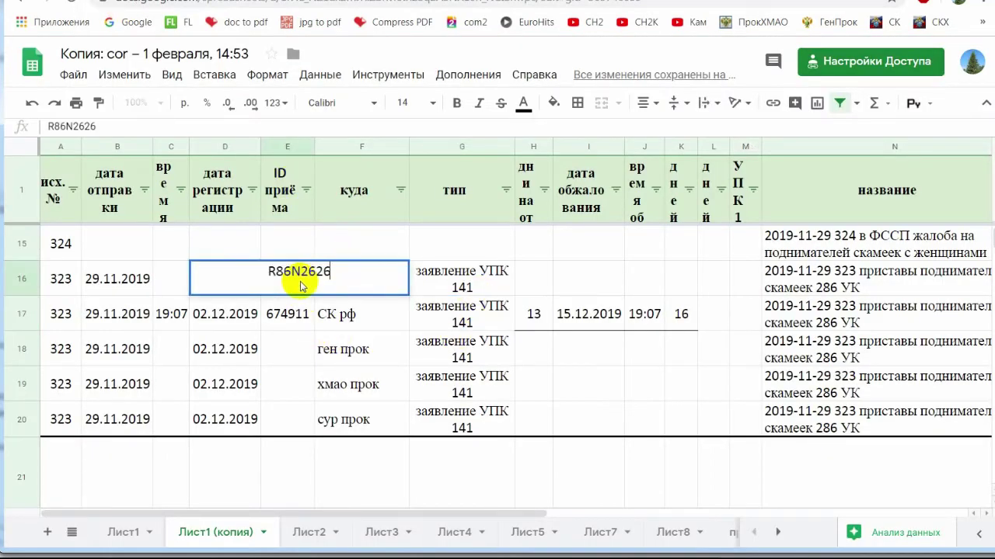
key(Return)
click(170, 280)
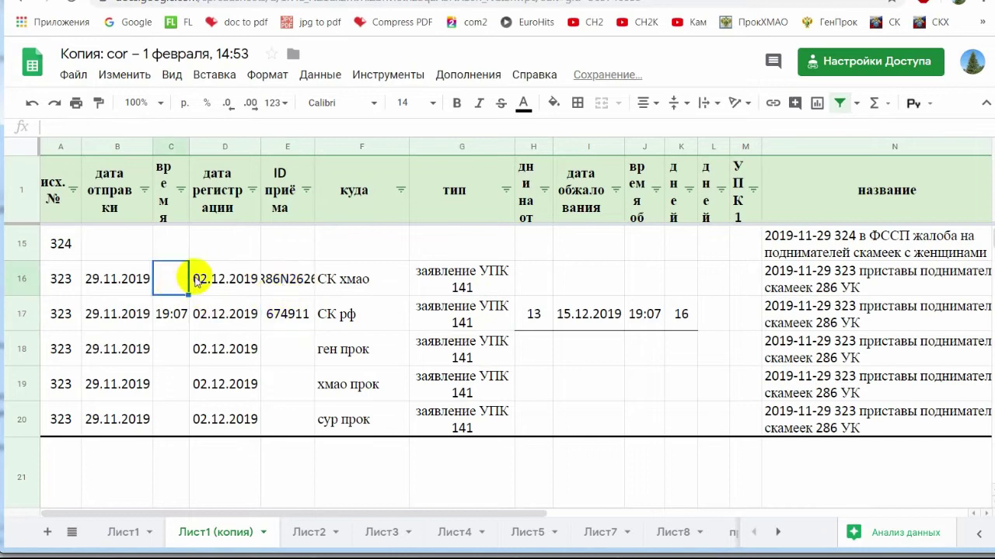
text(19:18)
key(Return)
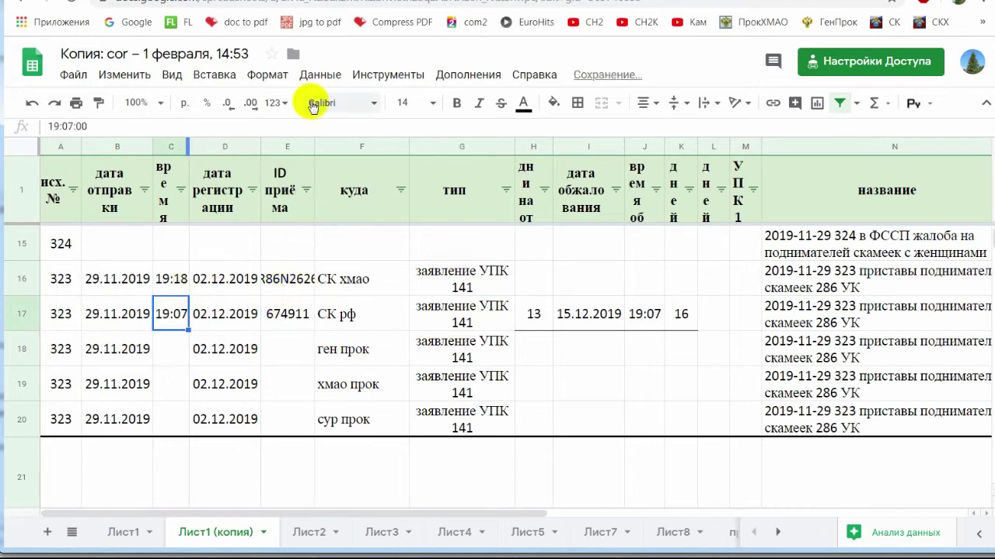
Enter 19:00 as the send time in C18 and copy it into C19 and C20.
click(169, 347)
click(325, 350)
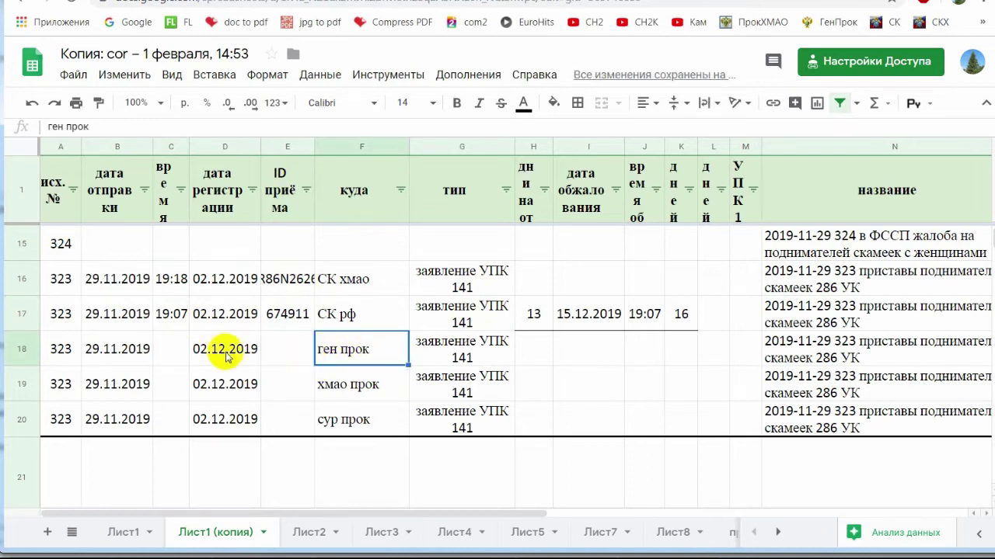
click(173, 352)
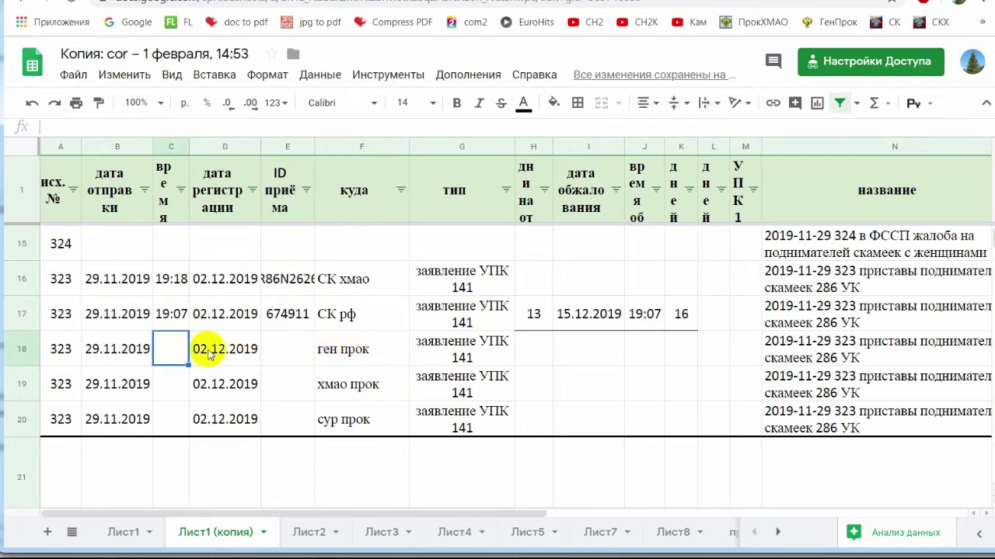
click(280, 356)
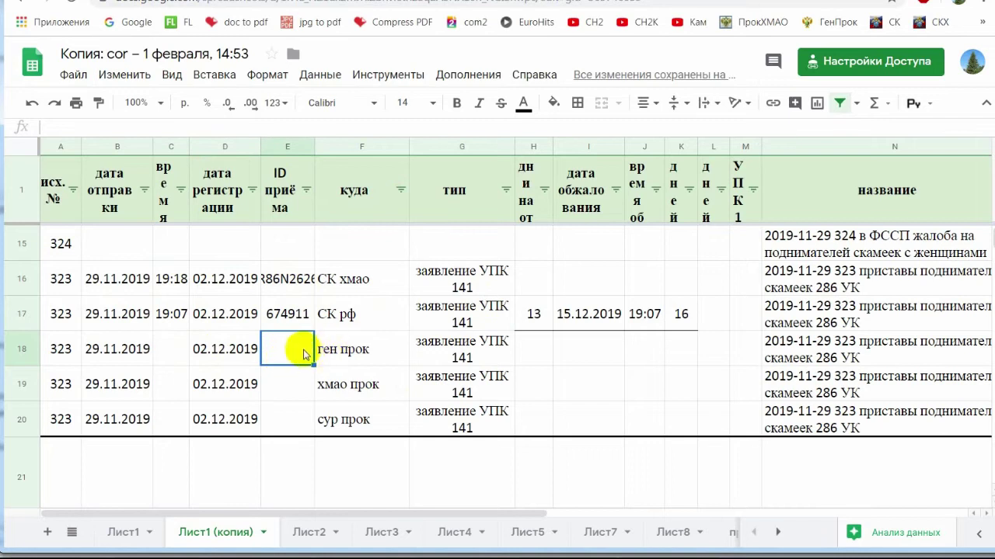
click(167, 349)
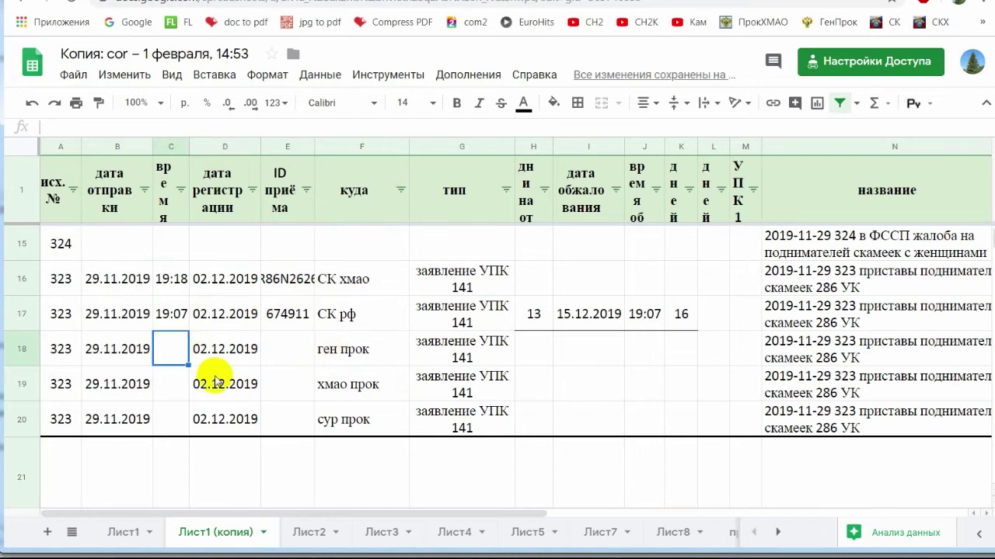
text(19:00)
key(Return)
key(Up)
key(Return)
key(Return)
text(19:00:00)
key(Return)
key(ctrl+v)
Review the row 20 values and the destinations and types for rows 16–20.
click(544, 458)
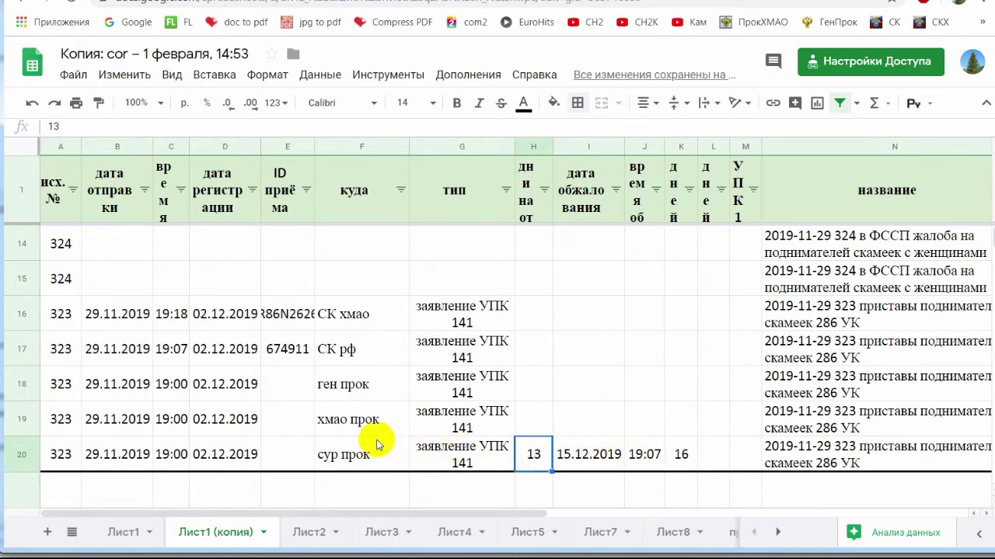
drag(400, 461, 695, 443)
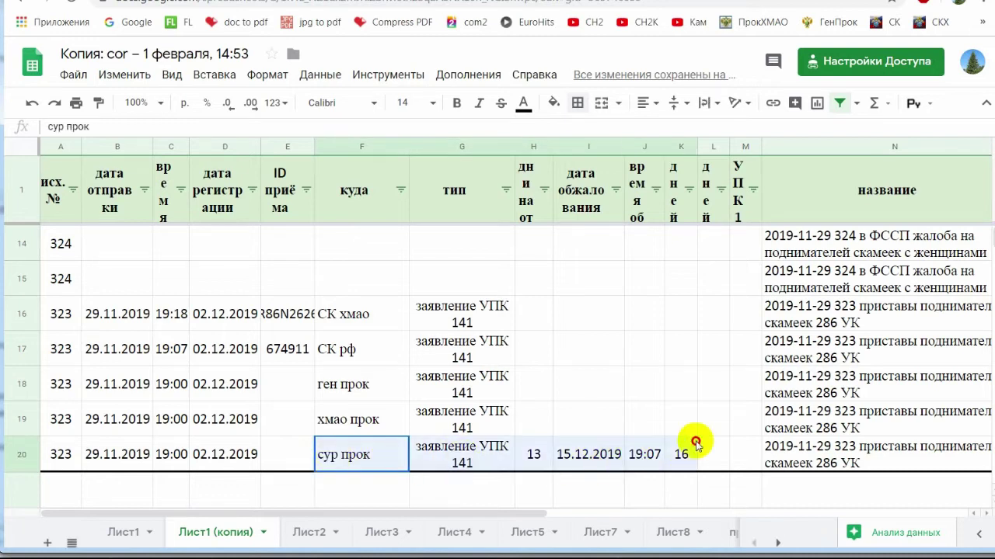
click(631, 447)
drag(533, 455, 688, 457)
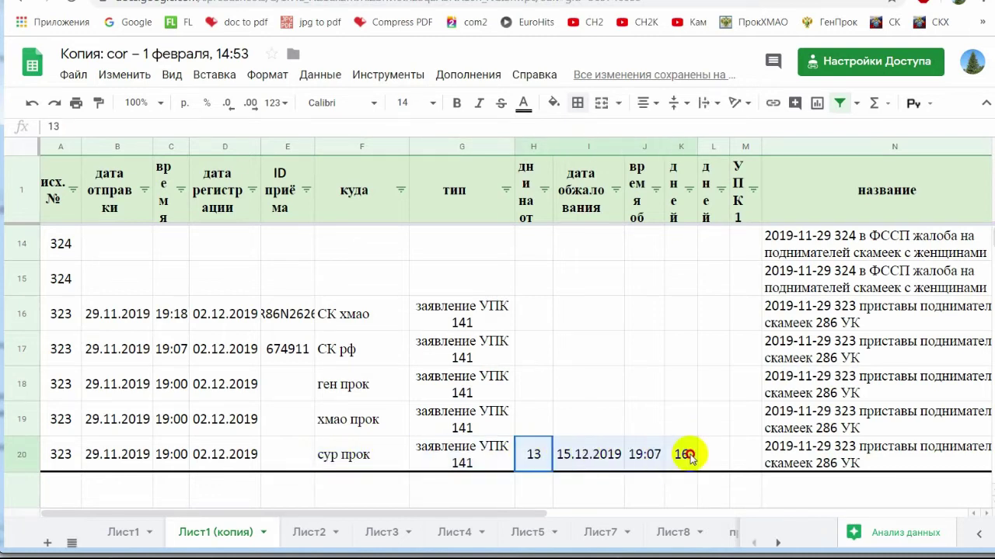
click(642, 415)
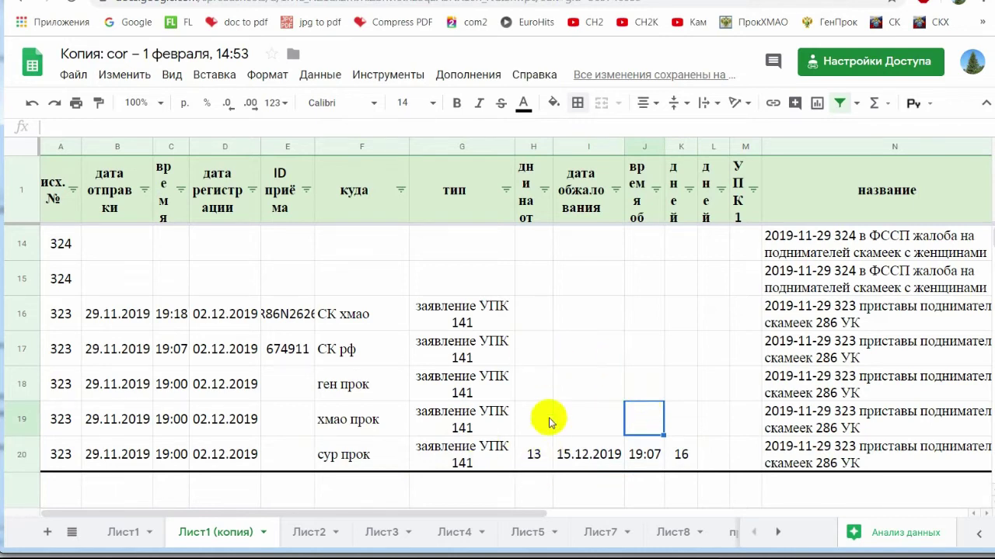
click(428, 314)
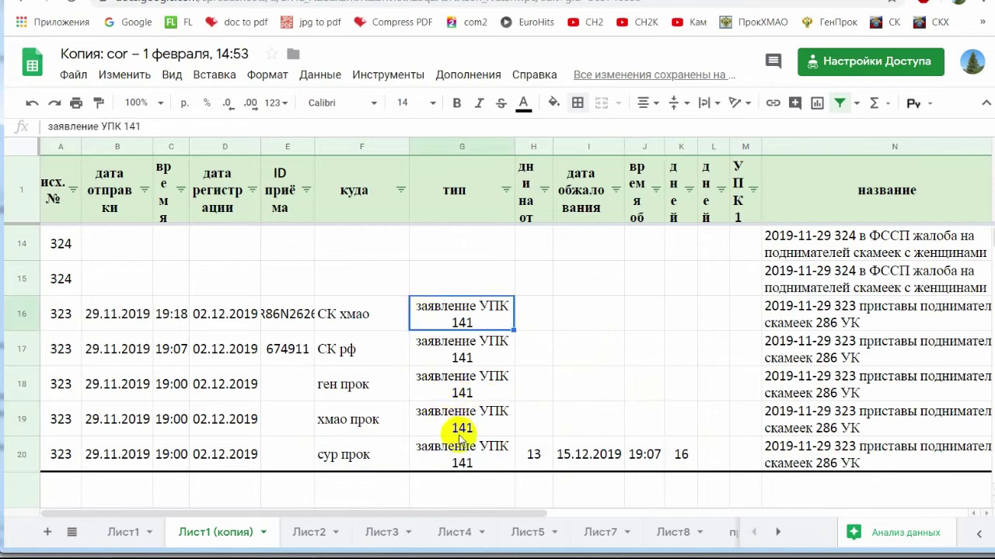
drag(359, 311, 467, 457)
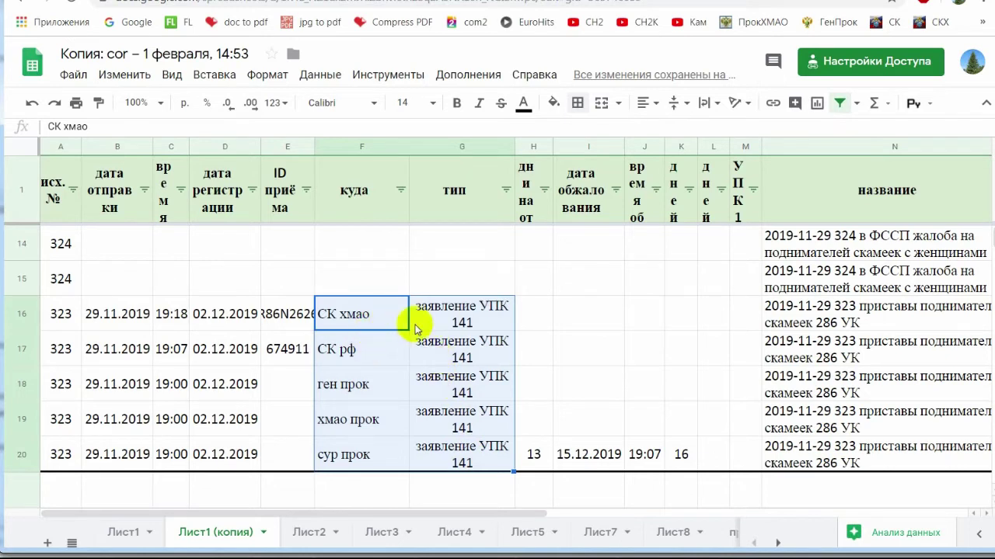
key(ctrl+z)
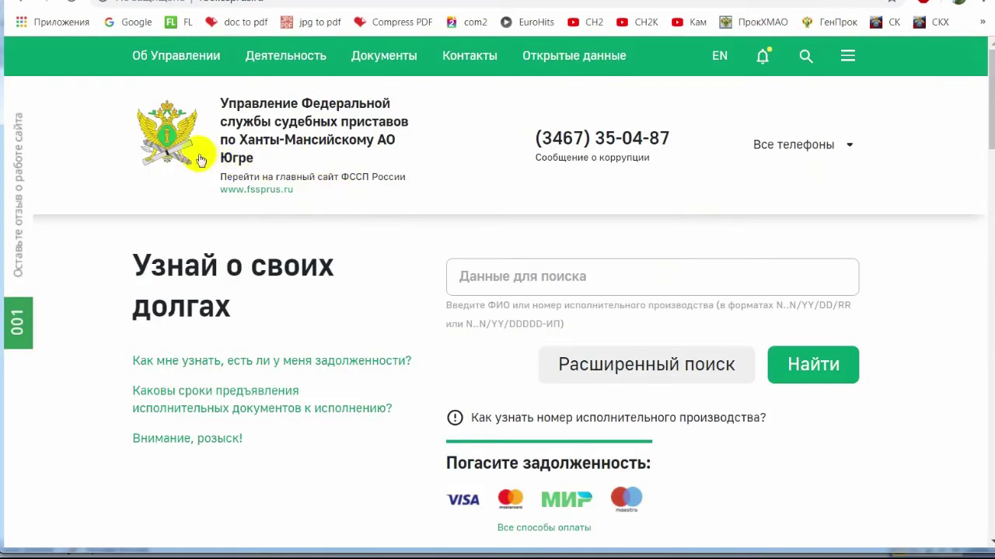
Open the FSSP Интернет-приёмная appeal form and acknowledge the ОЗНАКОМЛЕН notice.
scroll(506, 244, down, 10)
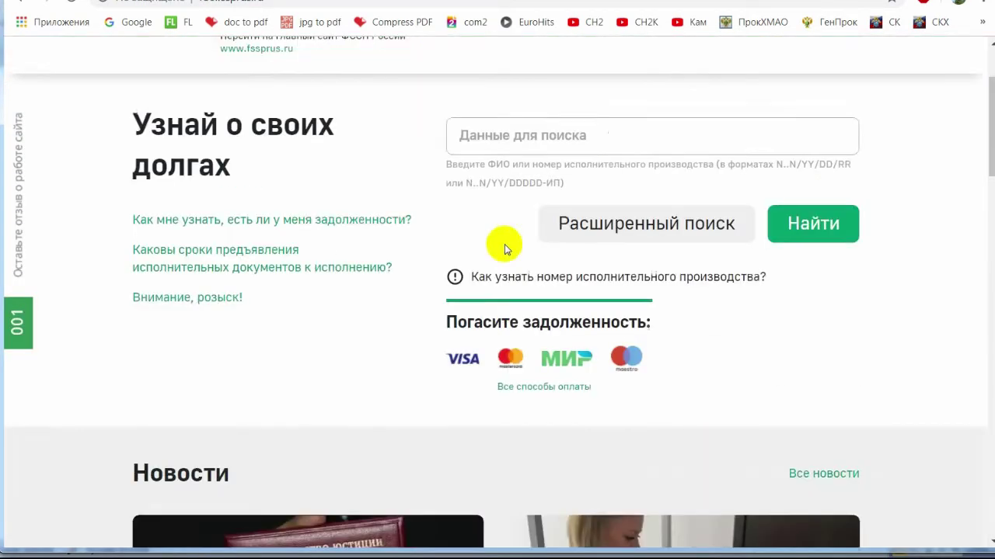
scroll(708, 293, down, 11)
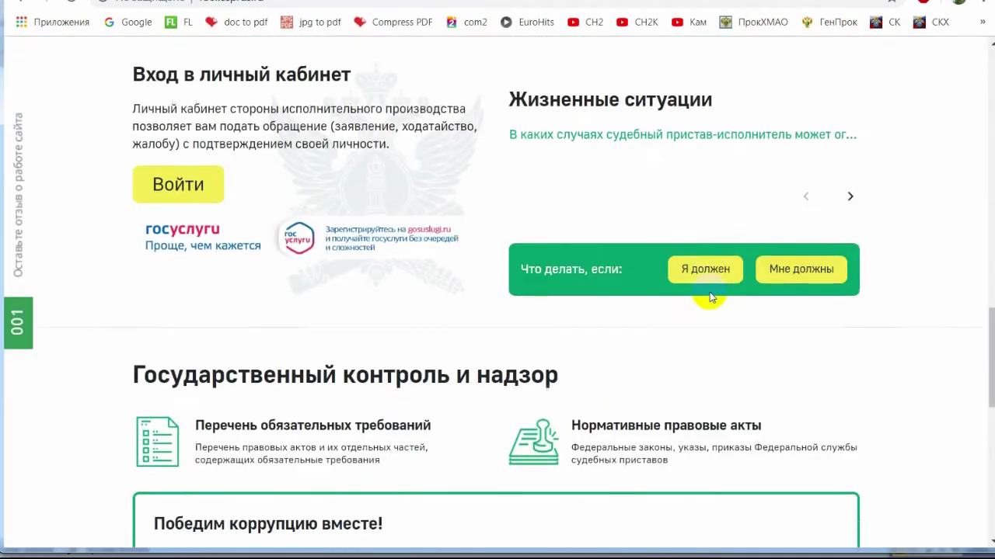
scroll(710, 298, up, 8)
scroll(715, 297, up, 6)
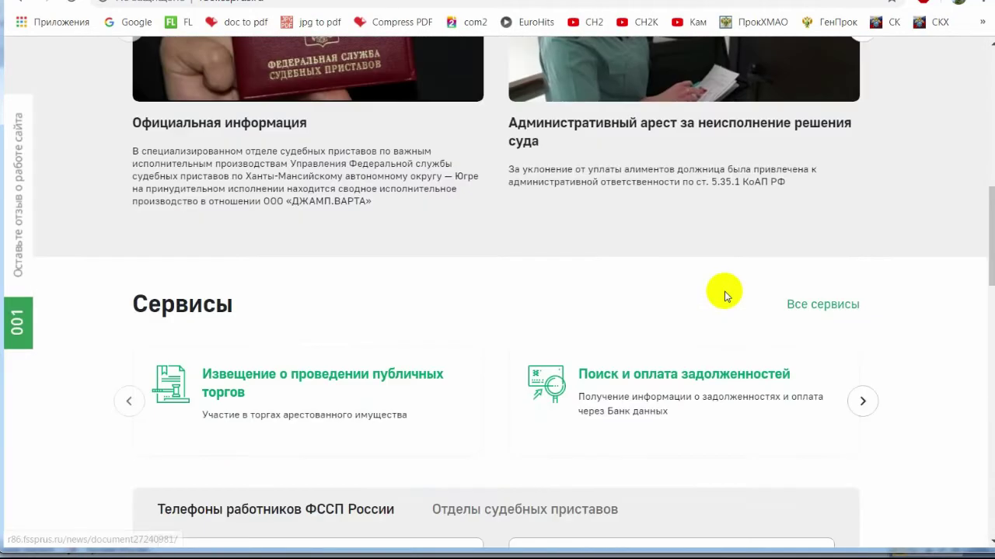
click(863, 325)
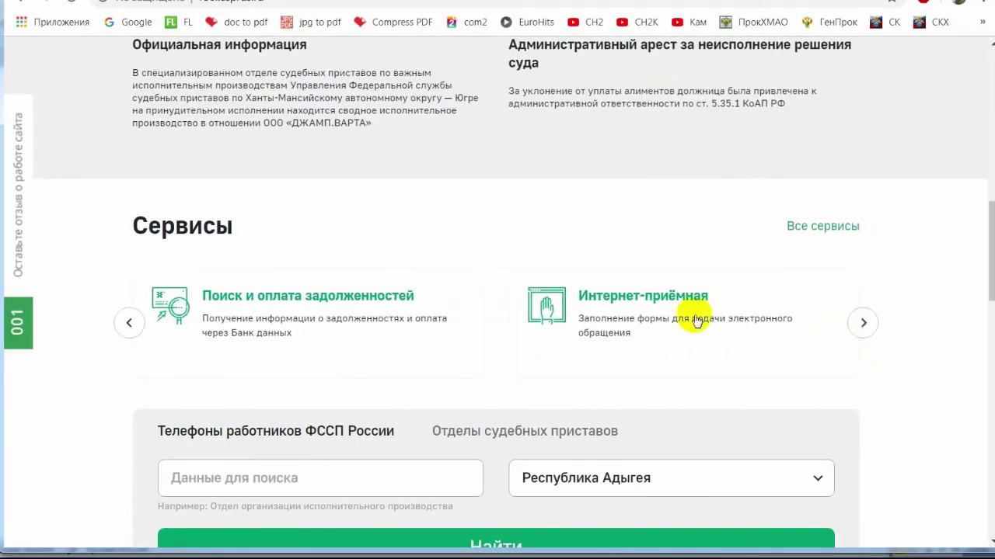
click(642, 298)
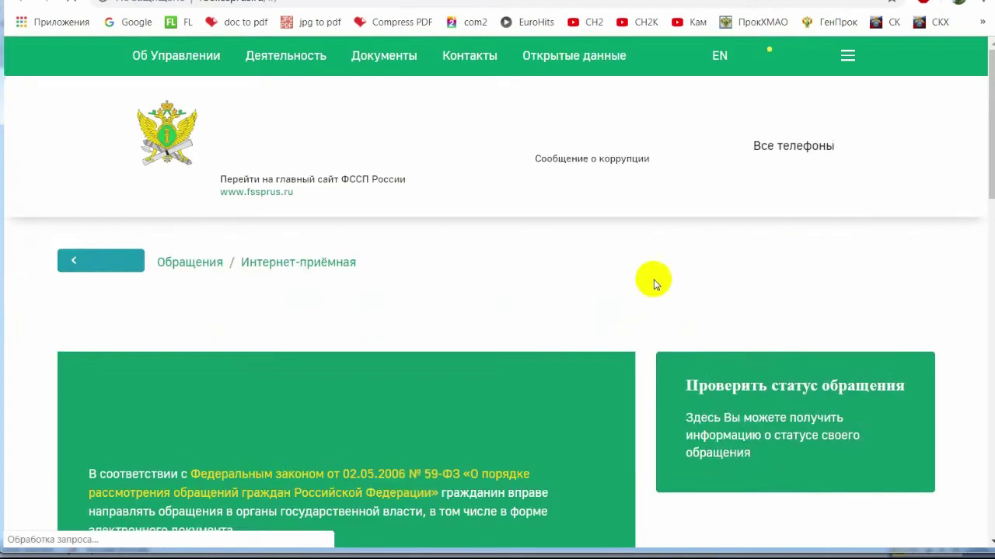
scroll(584, 264, down, 15)
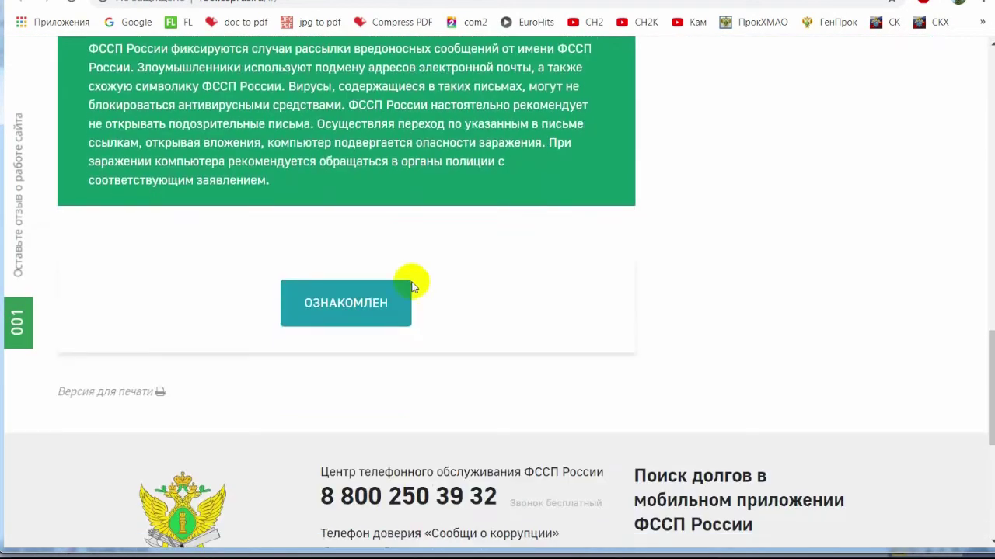
click(344, 300)
scroll(573, 316, down, 6)
Enter the applicant's surname, first name and patronymic.
click(155, 198)
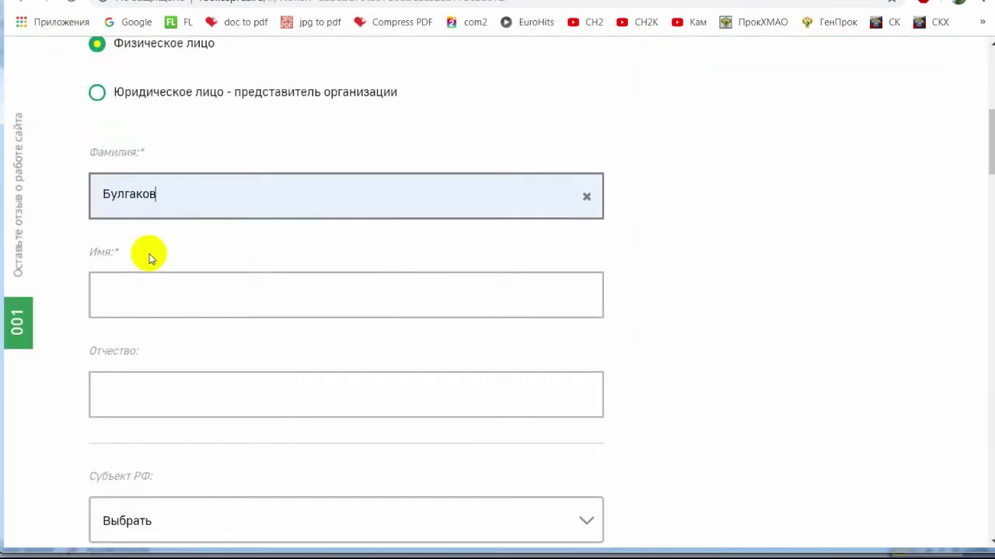
click(159, 295)
click(233, 393)
Set the region to Khanty-Mansi Autonomous Okrug – Yugra and choose the applicant's municipality.
scroll(285, 373, down, 3)
click(268, 286)
scroll(311, 381, down, 20)
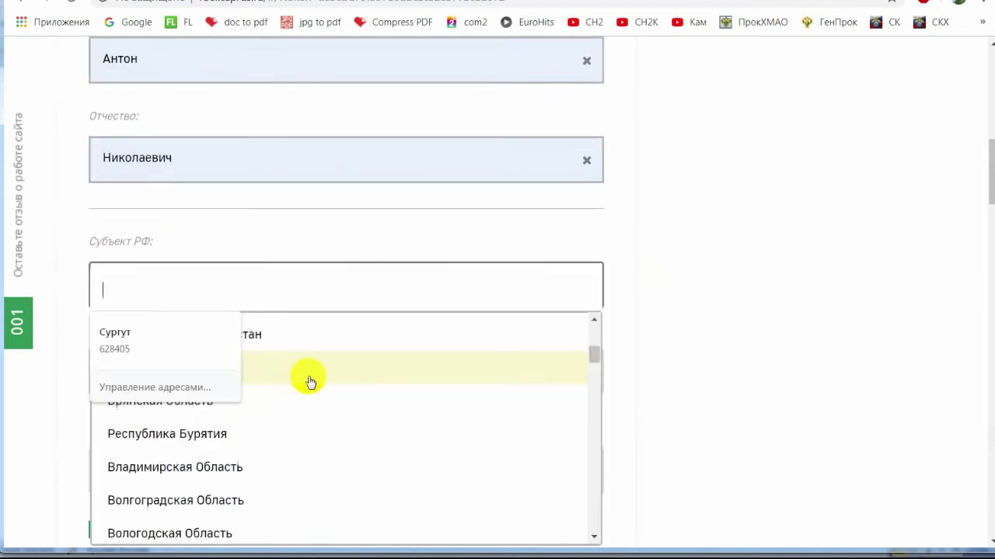
click(404, 427)
click(202, 380)
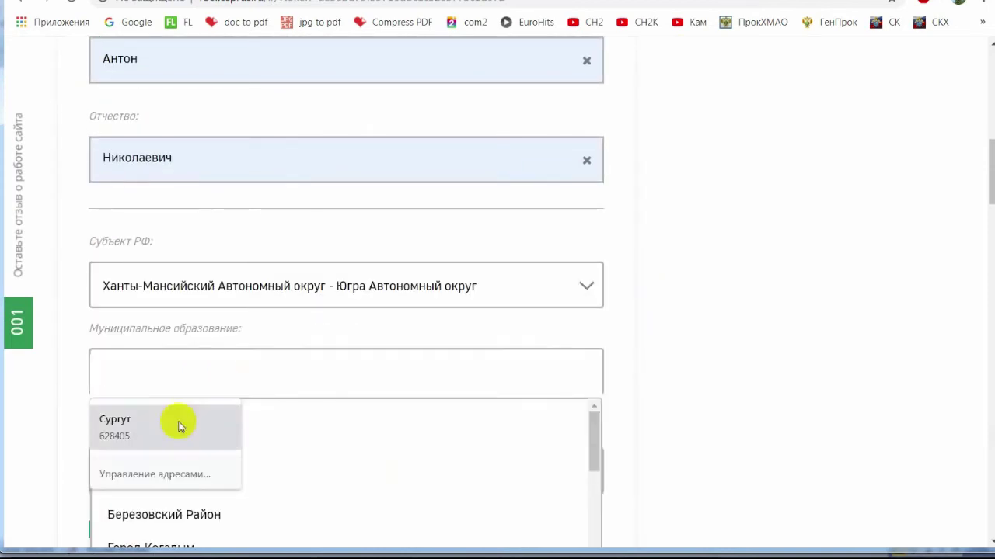
click(178, 422)
click(360, 415)
Try the settlement list, then reselect the applicant's municipality from the saved suggestion.
click(264, 471)
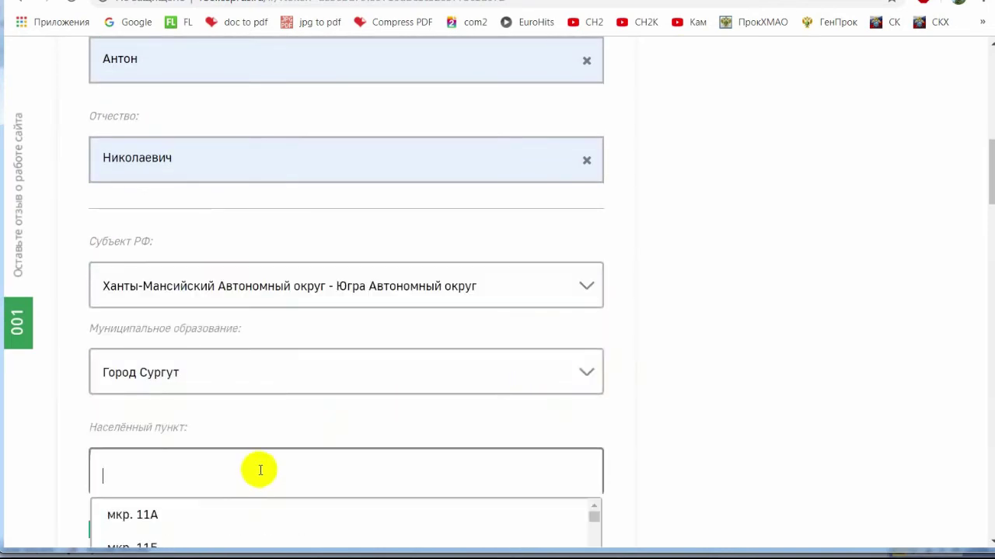
scroll(680, 349, down, 2)
click(289, 211)
click(661, 205)
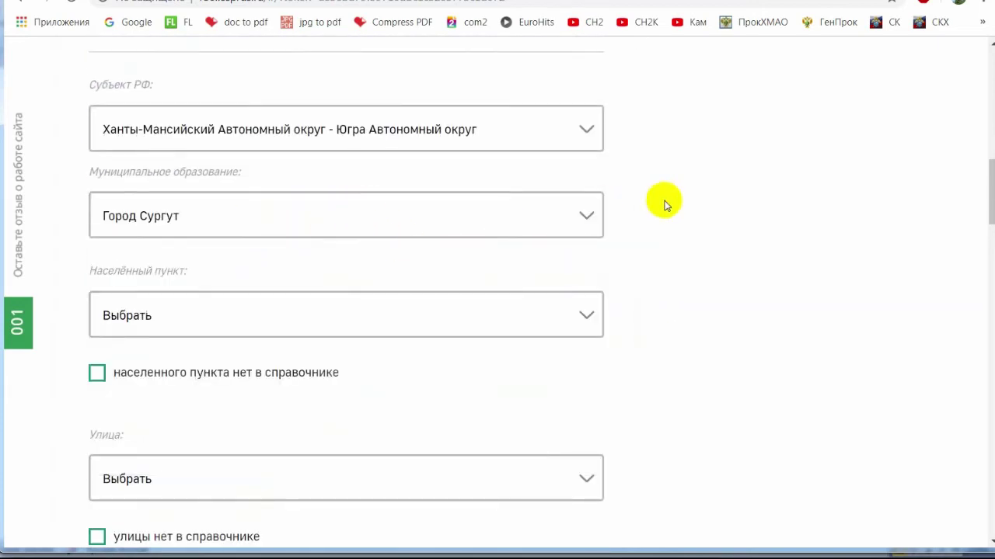
click(205, 206)
click(490, 321)
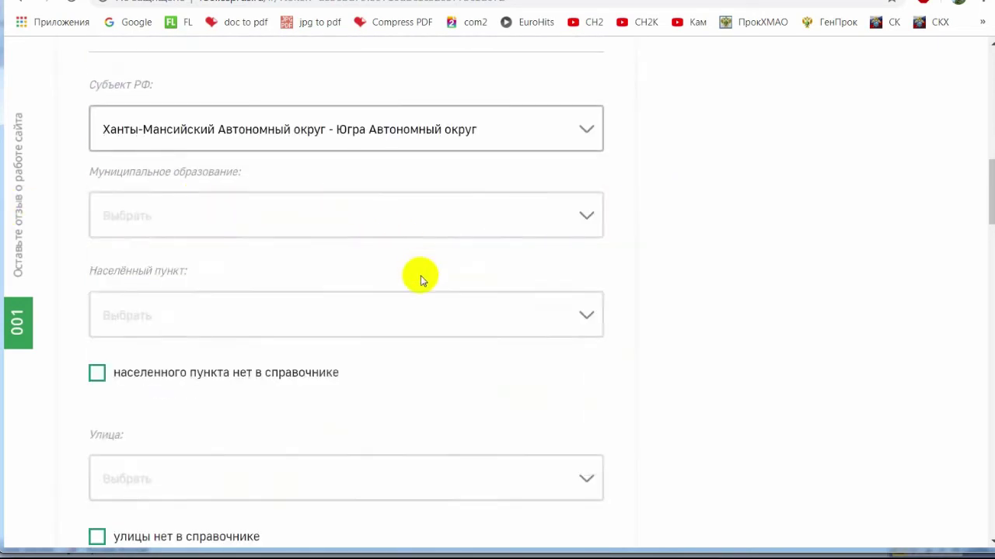
click(223, 321)
text(сургут)
click(44, 315)
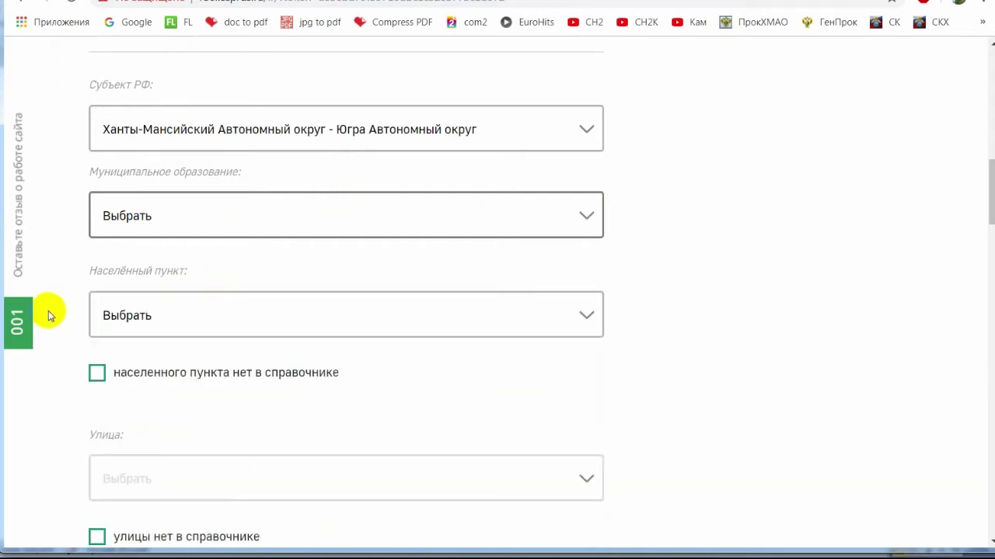
click(165, 212)
click(155, 268)
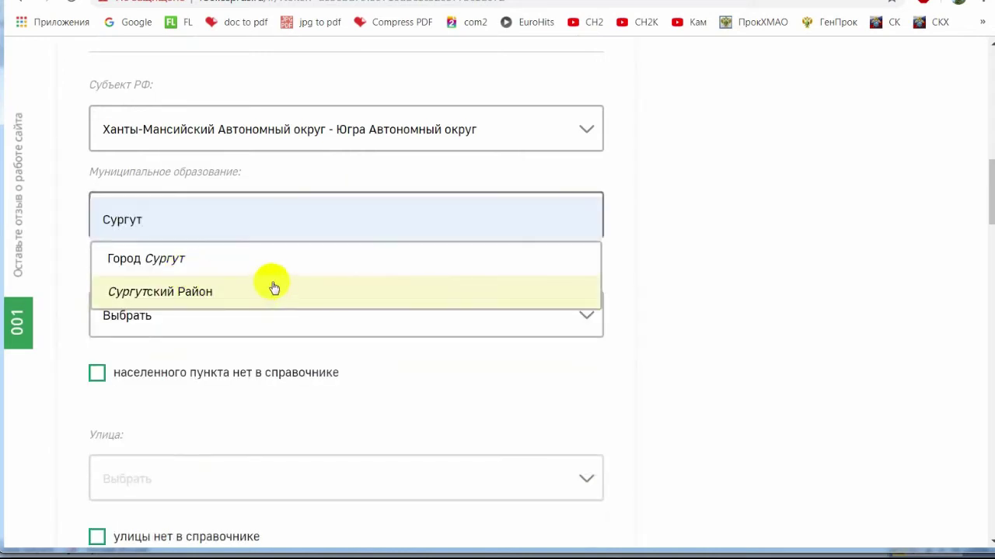
click(171, 257)
Fill in the applicant's street and house number.
scroll(227, 402, down, 3)
click(257, 244)
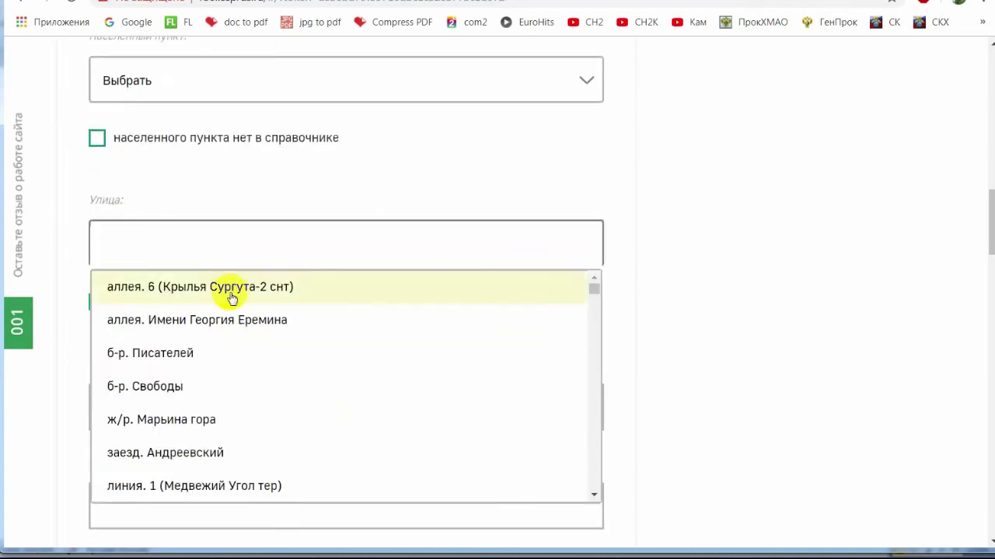
scroll(287, 327, down, 5)
scroll(249, 273, up, 1)
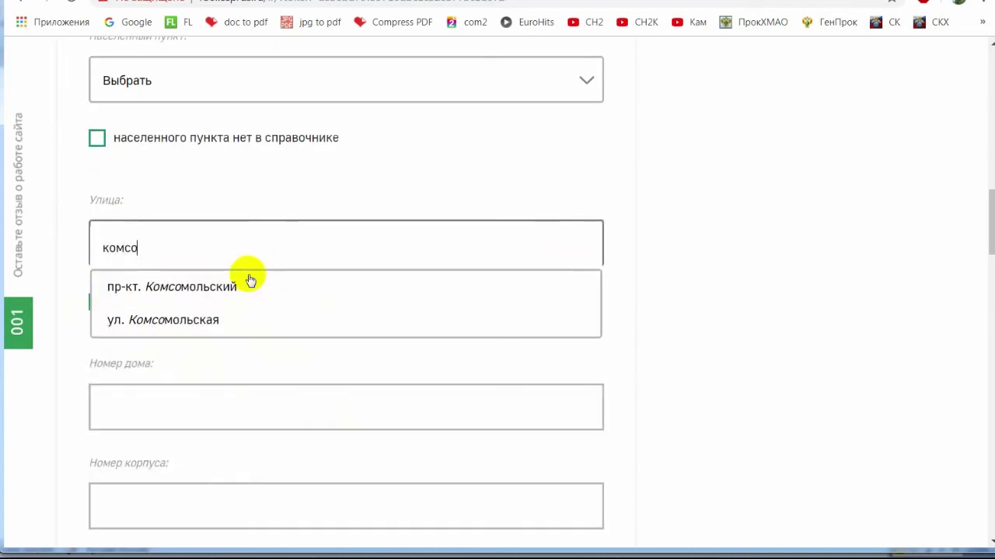
click(256, 286)
click(170, 396)
scroll(272, 366, down, 3)
click(167, 280)
click(177, 385)
Set the appeal type to Жалоба with the topic about bailiff-inquirers' actions.
scroll(309, 376, down, 5)
scroll(241, 342, down, 2)
click(186, 282)
click(195, 314)
click(215, 369)
scroll(257, 365, down, 2)
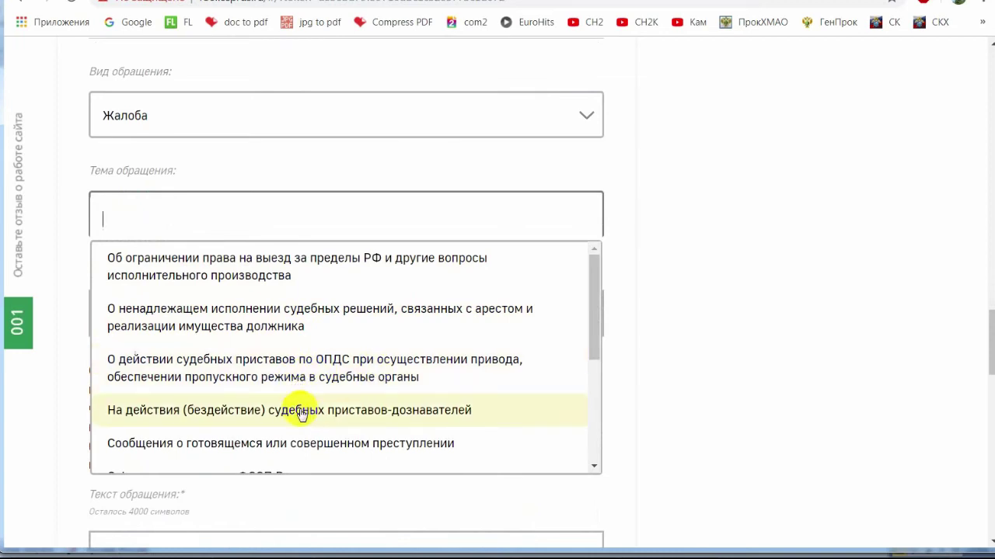
click(268, 410)
click(200, 311)
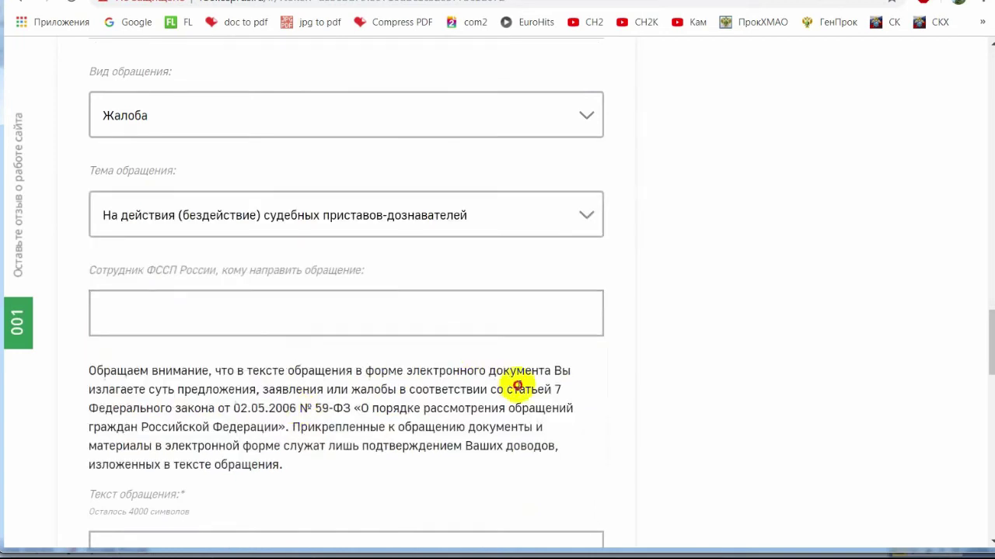
scroll(467, 373, down, 3)
Add the appeal text and attach the 324 complaint file.
click(404, 370)
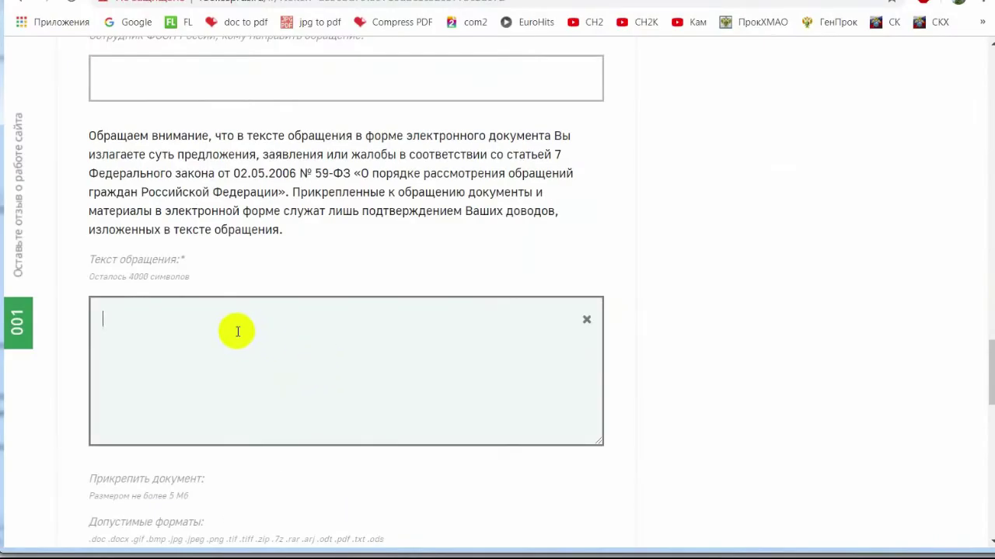
scroll(226, 335, down, 2)
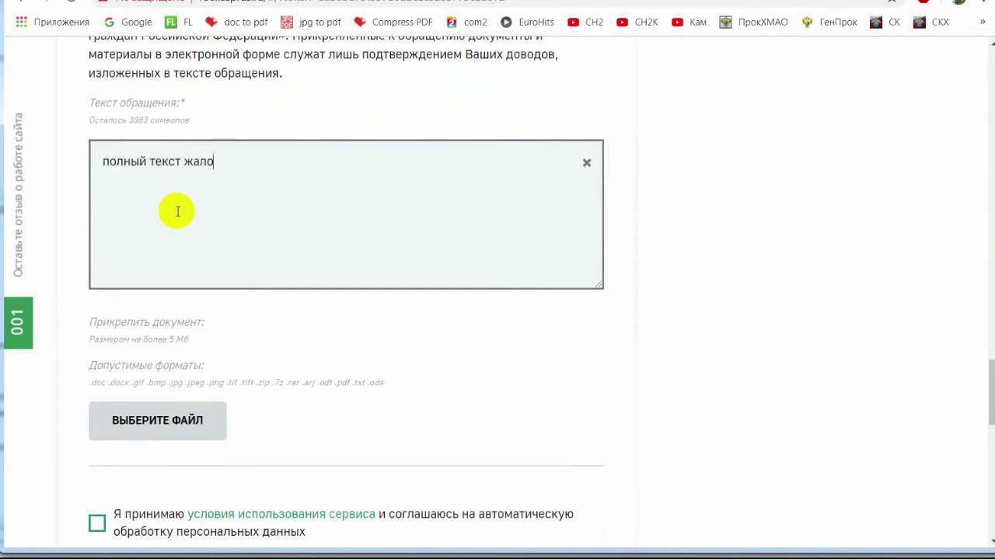
click(159, 421)
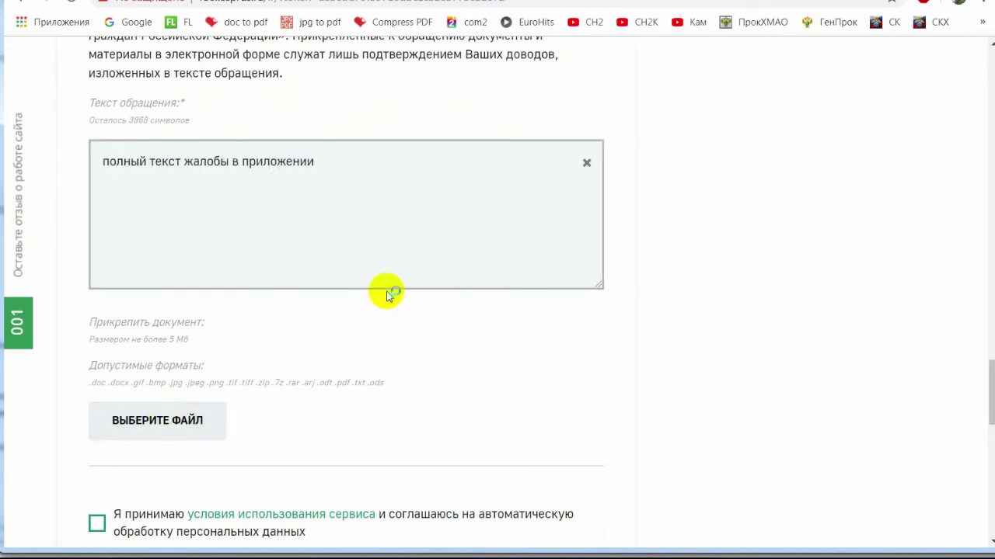
double_click(225, 134)
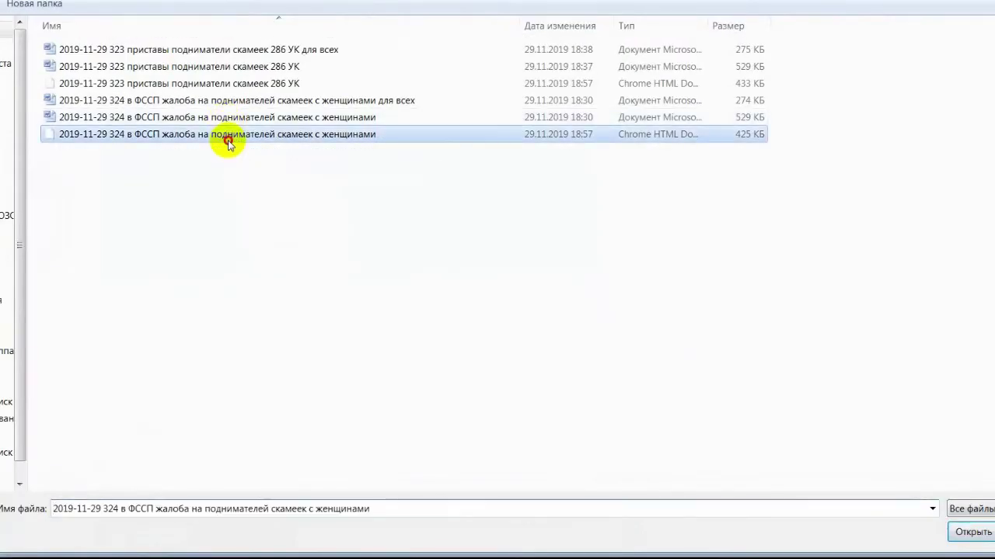
Accept the personal data terms, enter the picture code and submit the appeal.
scroll(368, 362, down, 4)
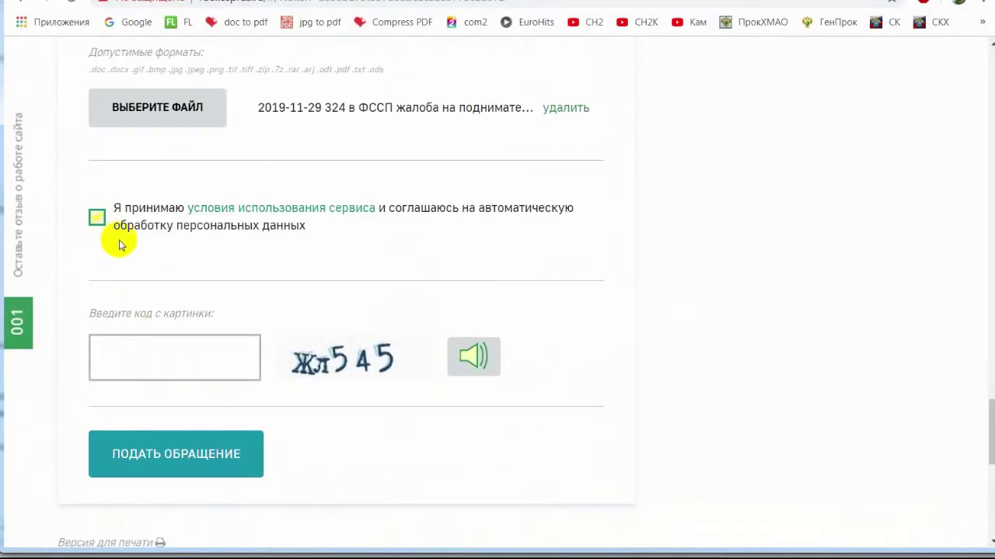
click(96, 218)
click(202, 366)
text(жл)
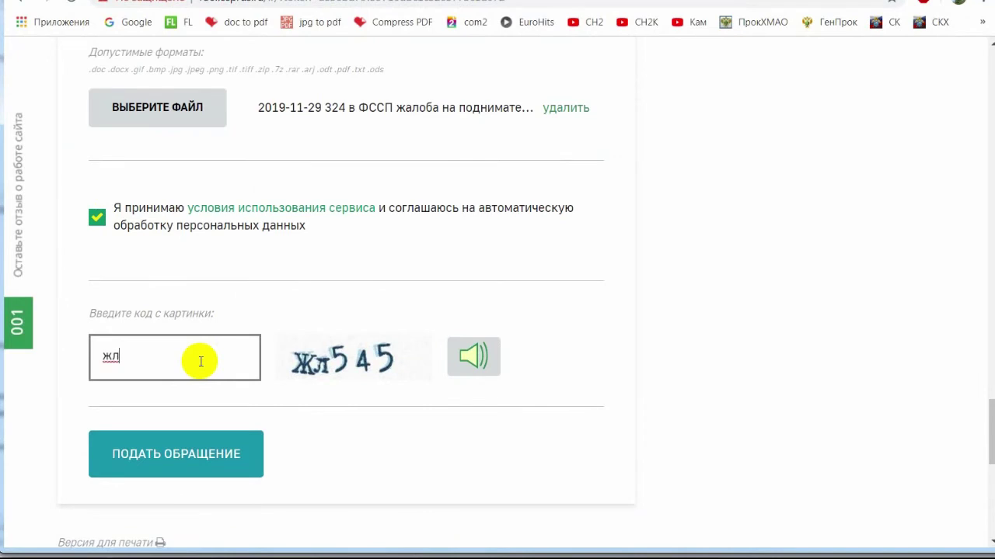
text(545)
click(211, 462)
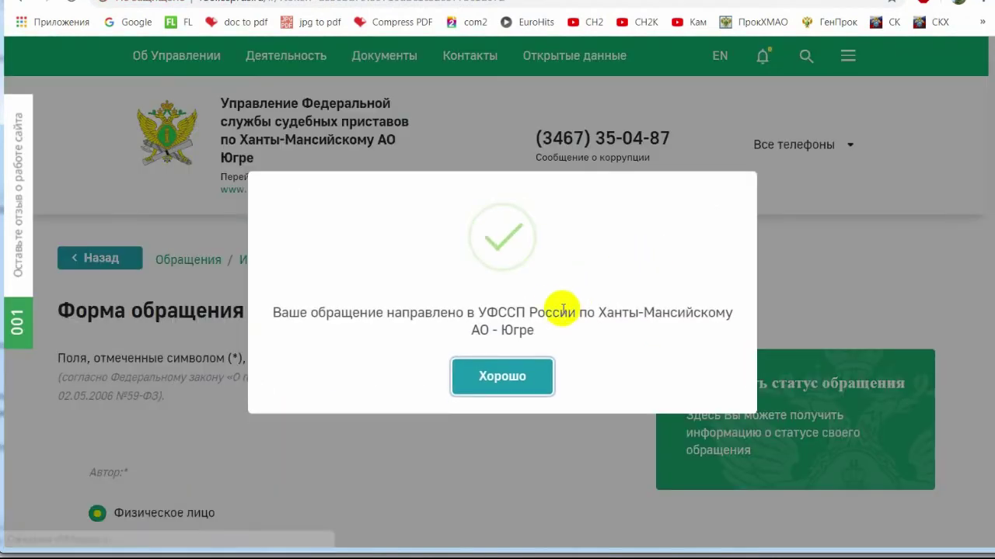
Dismiss the previous confirmation and open the Интернет-приёмная appeal form on fssprus.ru.
click(502, 378)
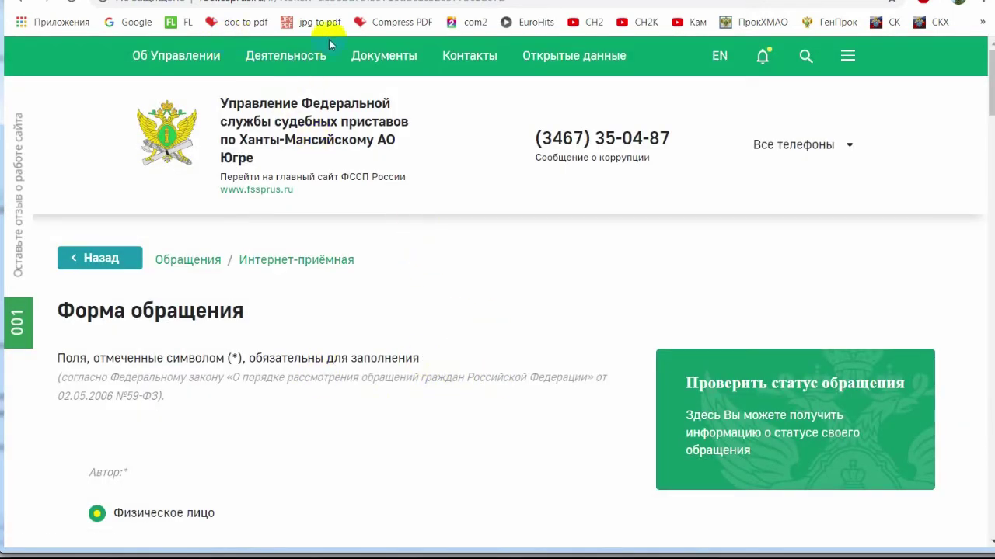
click(267, 4)
text(fssprus.ru)
key(Return)
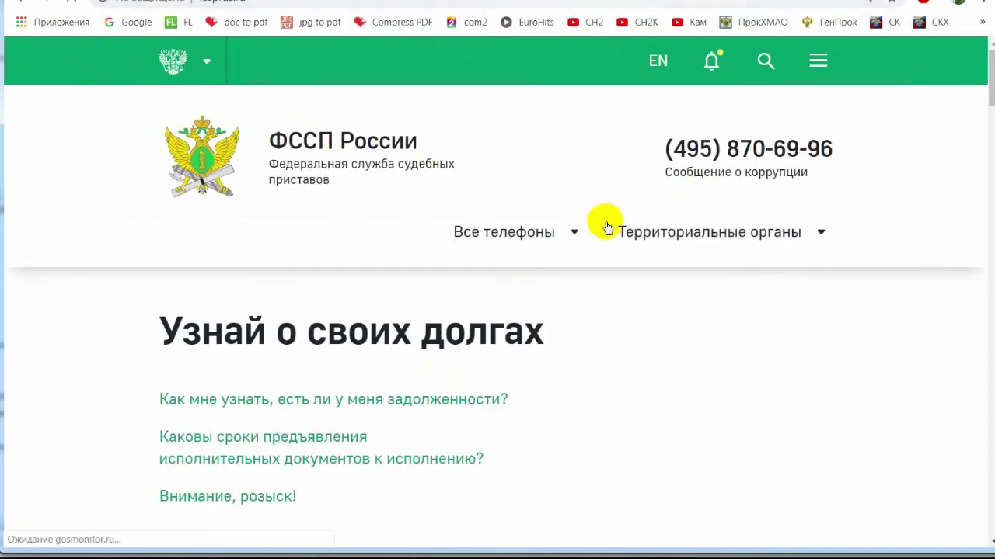
scroll(609, 225, down, 4)
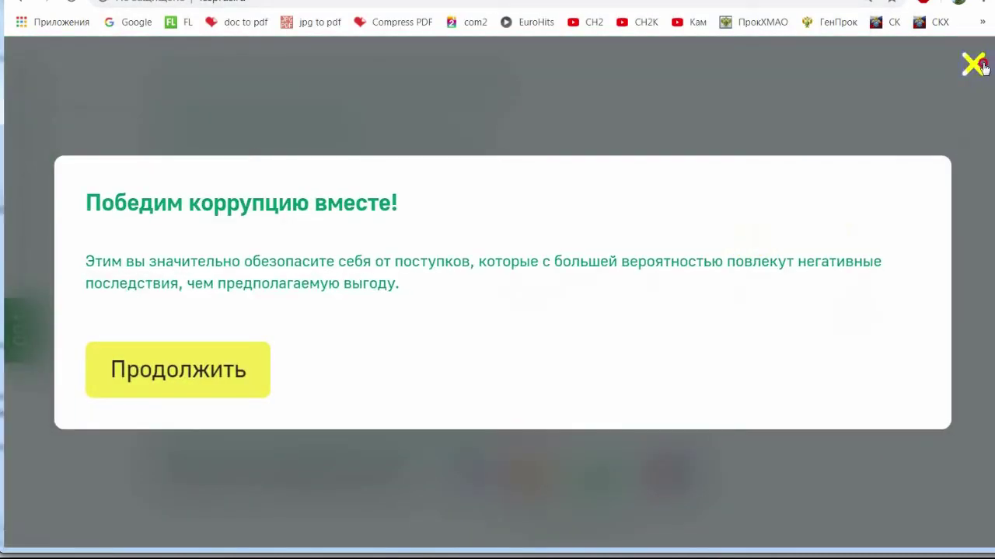
click(971, 65)
scroll(772, 264, down, 4)
scroll(771, 274, down, 10)
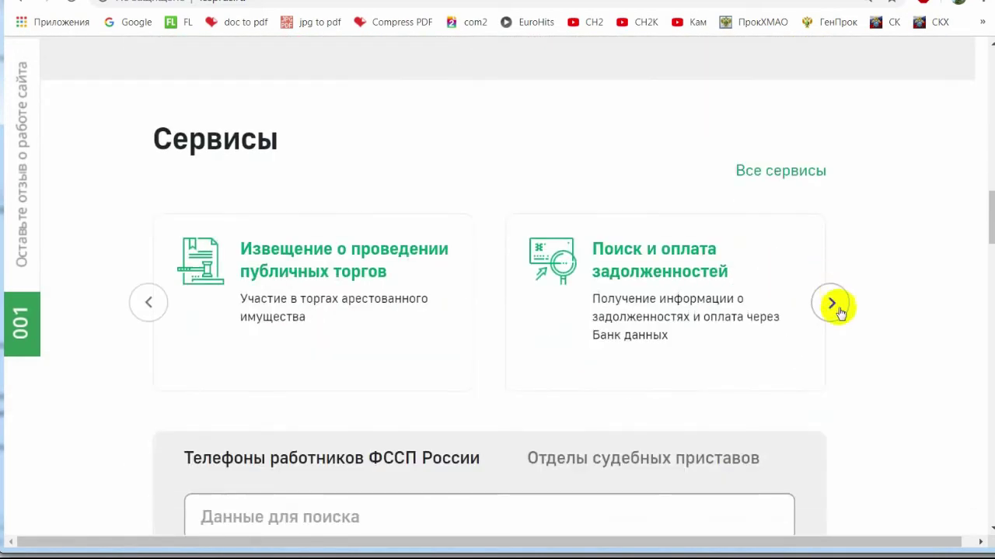
click(831, 304)
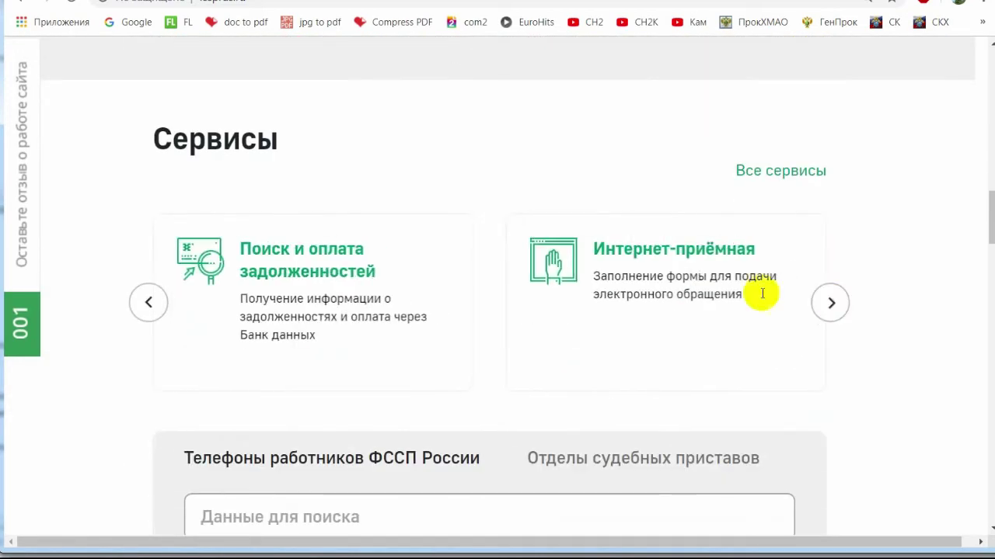
click(671, 248)
Fill in the applicant's surname, first name and patronymic from saved suggestions.
scroll(454, 310, down, 20)
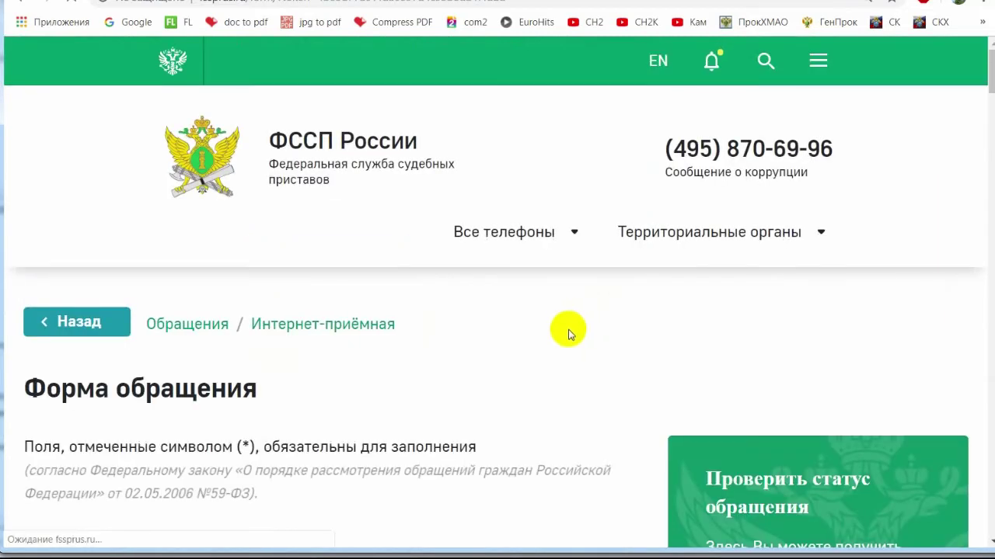
scroll(567, 328, down, 8)
scroll(366, 288, up, 2)
click(187, 287)
click(167, 333)
key(Tab)
click(87, 270)
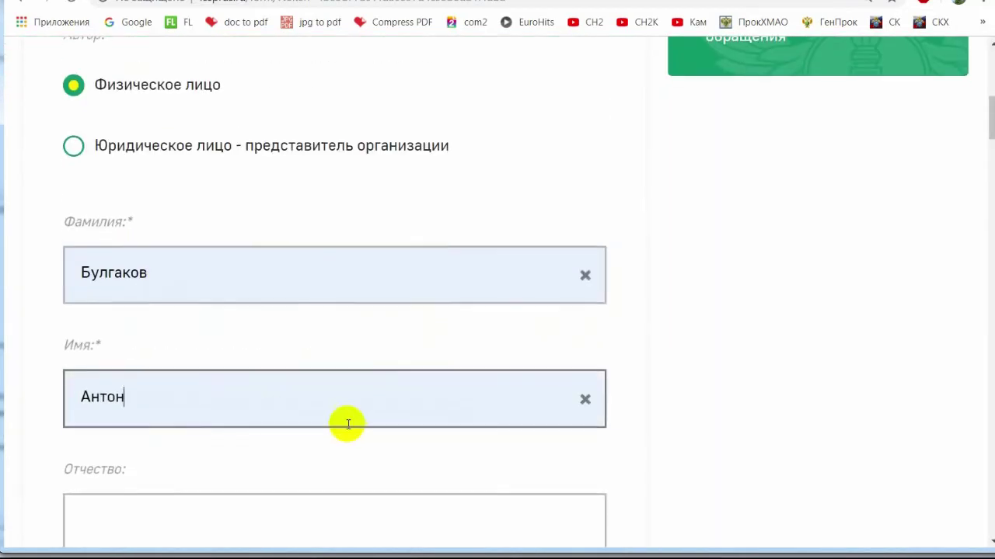
scroll(344, 422, down, 4)
click(213, 233)
click(140, 264)
Set the region to Khanty-Mansiysk Autonomous Okrug.
click(193, 378)
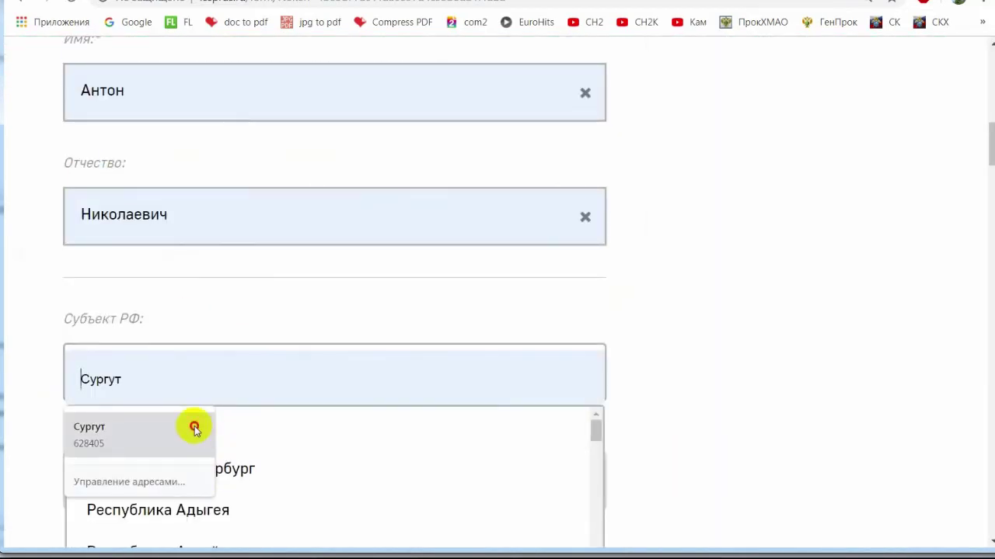
click(195, 429)
scroll(244, 233, down, 2)
key(Escape)
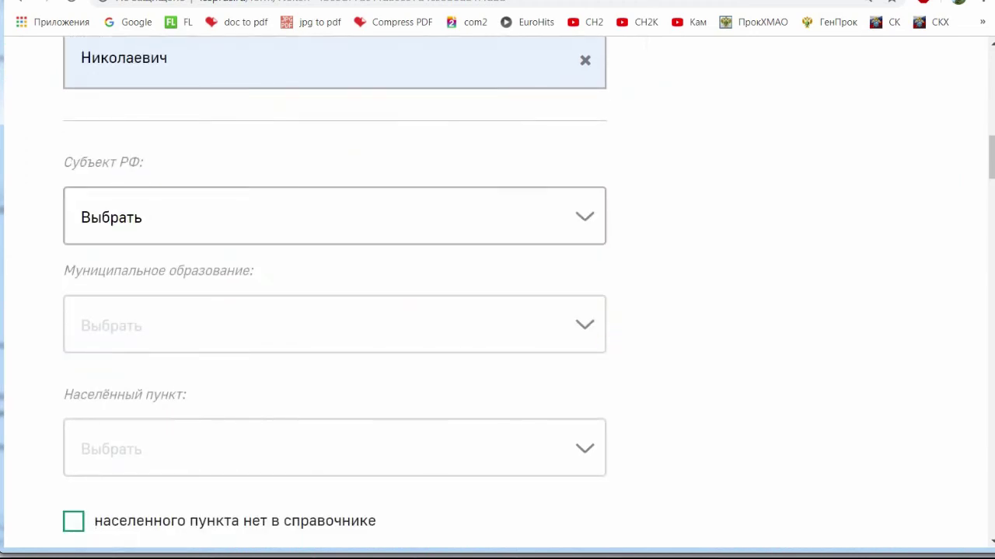
click(251, 237)
text(хан)
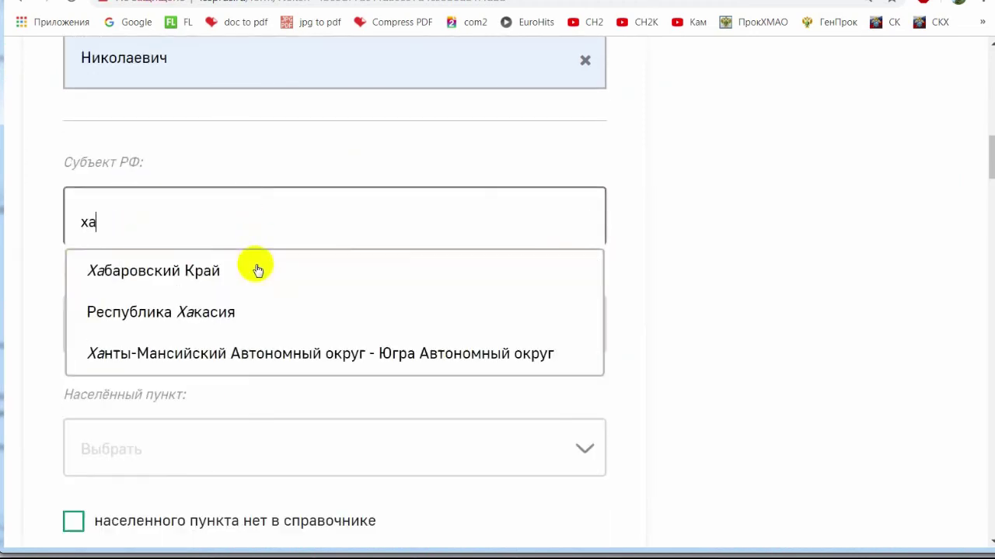
click(256, 270)
Choose Город Сургут as the municipality and the street found by searching 'комсо'.
click(224, 326)
click(166, 380)
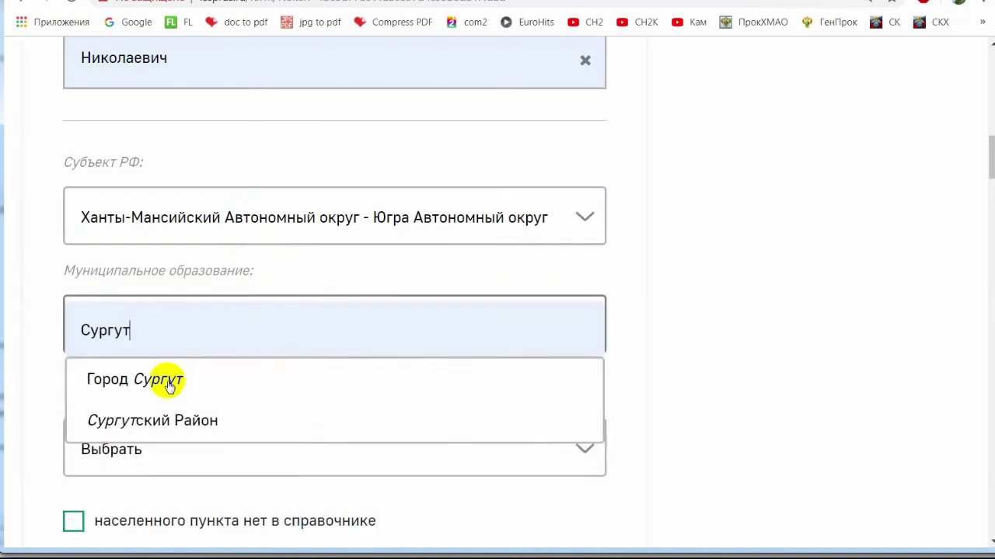
click(166, 382)
scroll(376, 344, down, 4)
scroll(376, 345, down, 2)
click(158, 167)
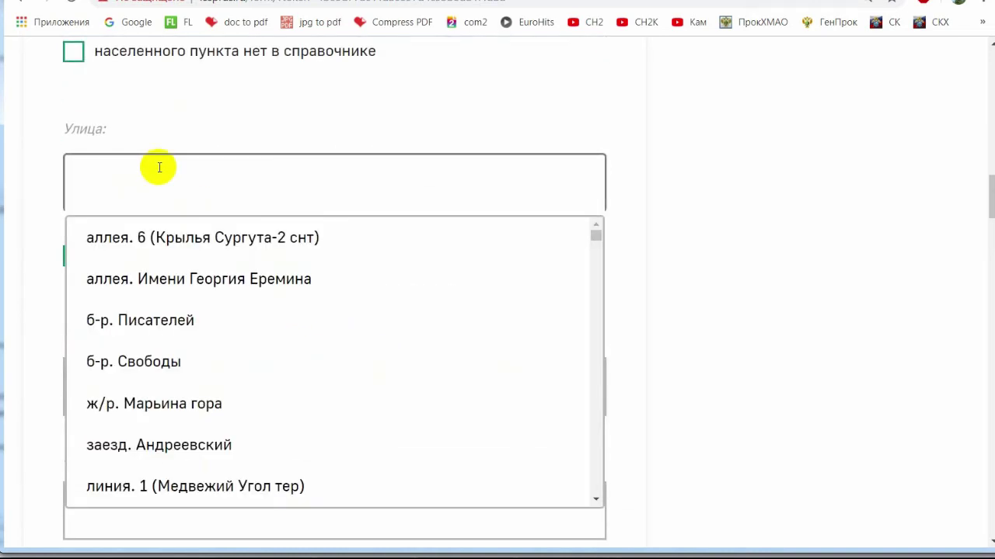
text(комсо)
click(205, 227)
Enter house number 21 and fill the building and flat numbers.
click(181, 391)
text(21)
scroll(253, 422, down, 4)
click(126, 202)
click(132, 324)
click(135, 373)
Set the request type to Жалоба with the topic on bailiff-investigators' actions or inaction.
scroll(288, 376, down, 8)
click(210, 257)
click(189, 329)
scroll(249, 355, down, 3)
click(171, 147)
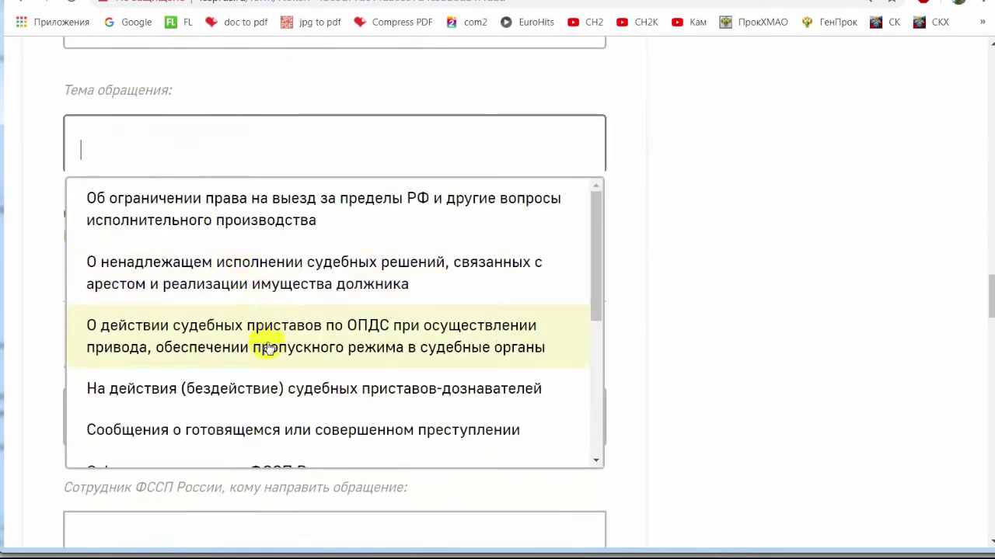
click(233, 387)
Address the appeal to the FSSP office for Khanty-Mansiysk AO – Yugra.
scroll(253, 369, down, 3)
click(355, 181)
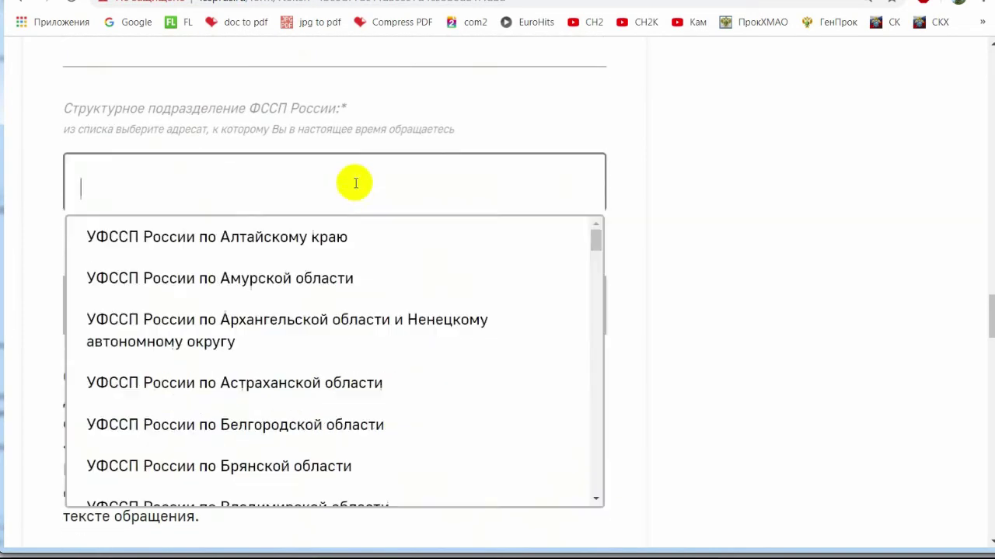
scroll(401, 333, down, 1)
text(хант)
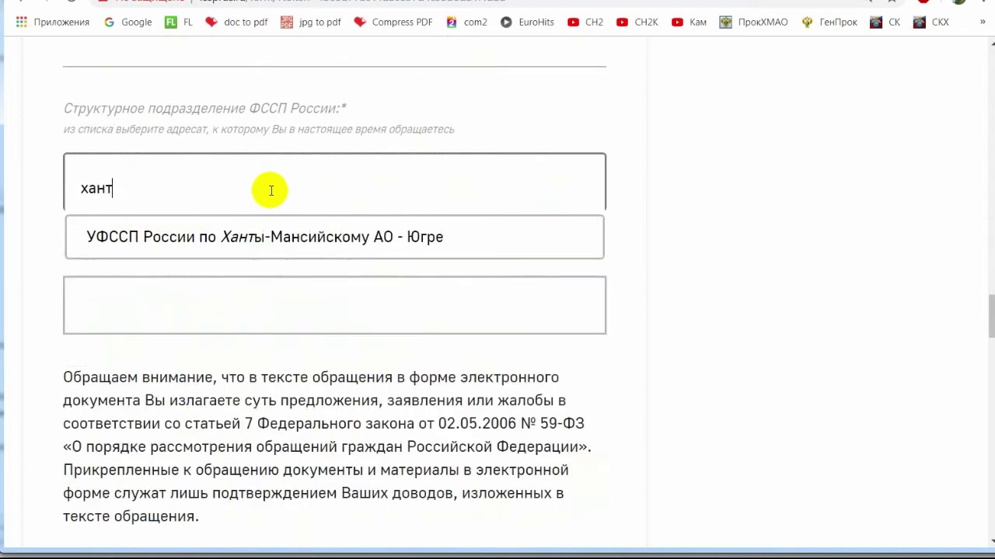
click(289, 226)
Write the complaint text «полный текст жалобы в приложении».
scroll(350, 303, down, 1)
scroll(435, 356, down, 5)
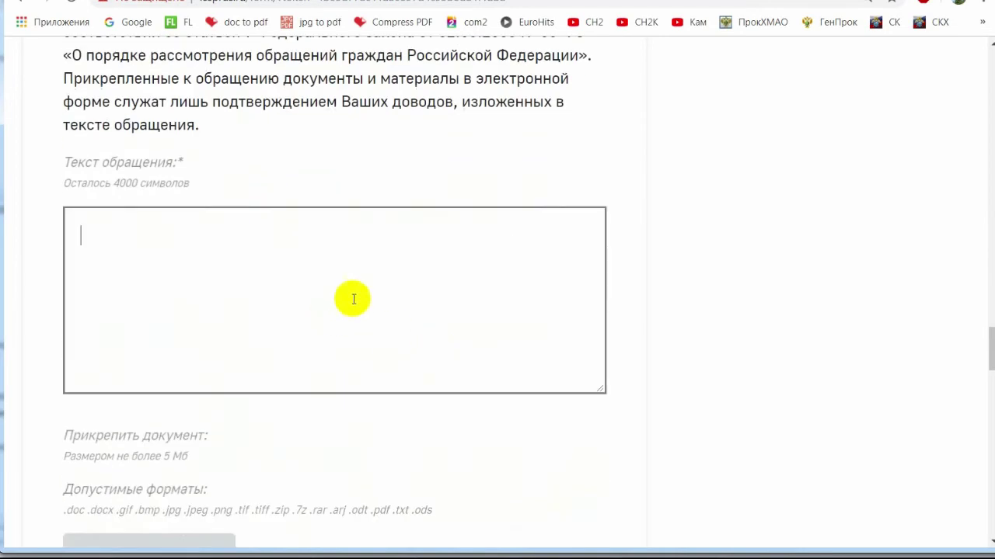
click(408, 267)
text(полный текст жалобы ы)
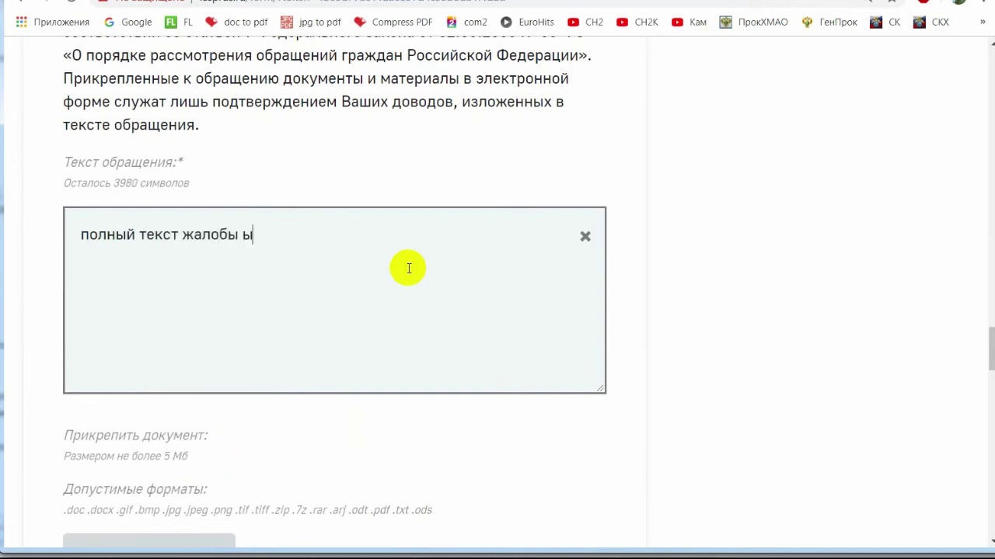
key(BackSpace)
text(в приложен)
key(BackSpace)
text(нии)
Attach the complaint file and accept the service terms and data processing.
scroll(409, 268, down, 2)
click(145, 400)
double_click(247, 142)
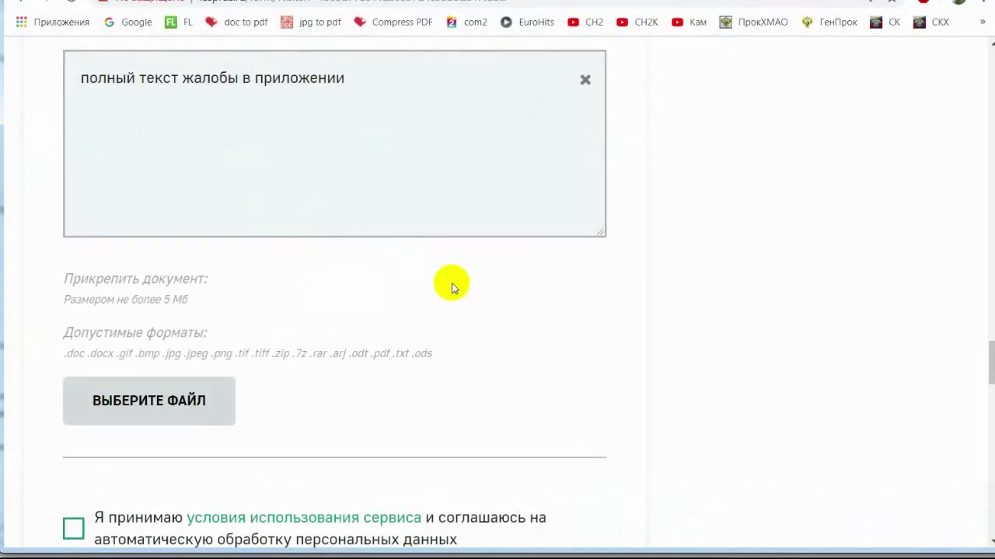
scroll(450, 285, down, 4)
click(70, 266)
Enter captcha 'жпжгд', submit with ПОДАТЬ ОБРАЩЕНИЕ and dismiss the confirmation.
scroll(353, 340, down, 2)
click(204, 282)
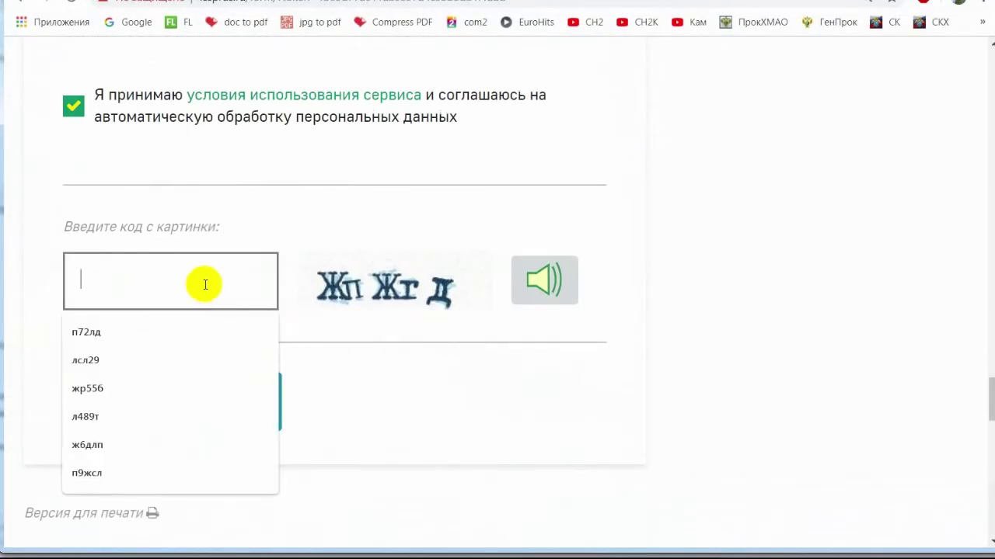
text(жпжгд)
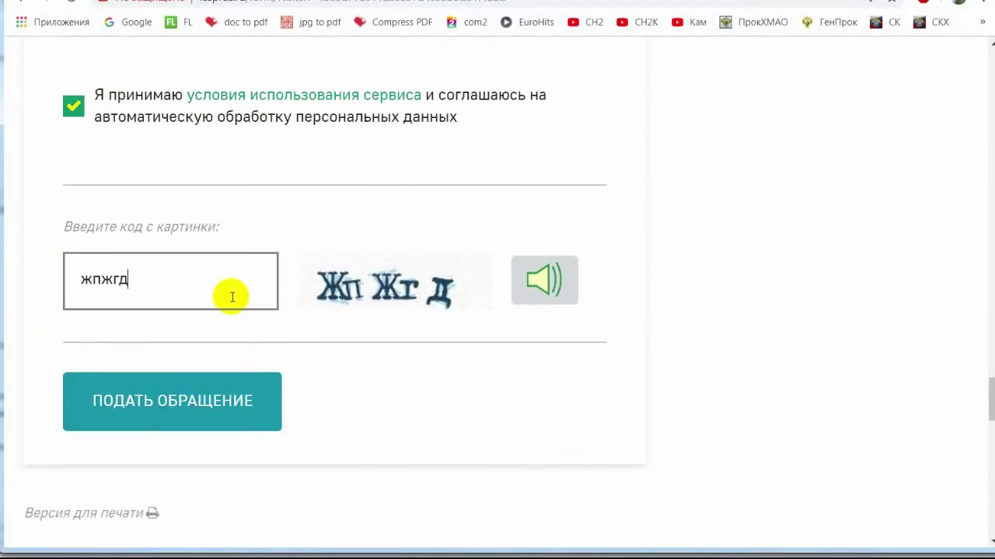
click(244, 399)
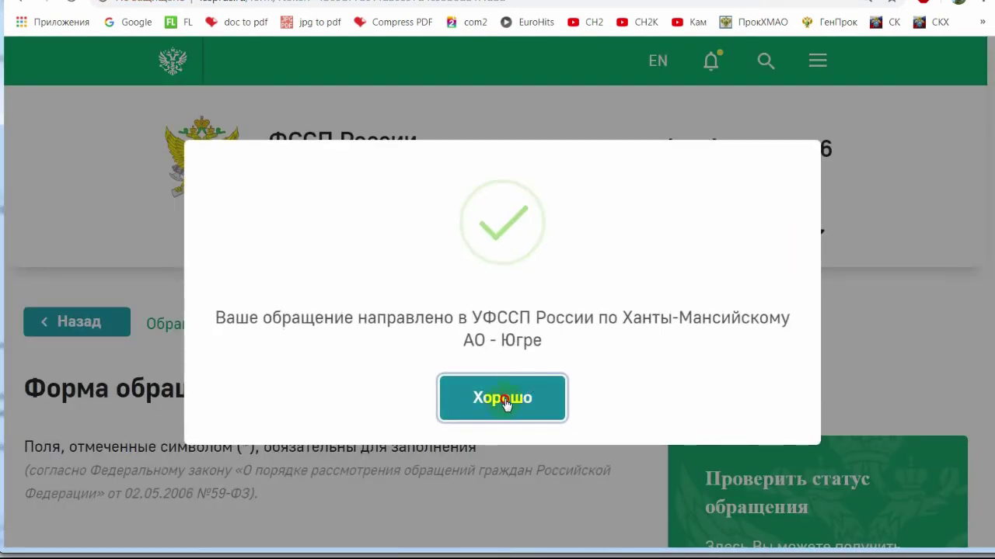
click(503, 407)
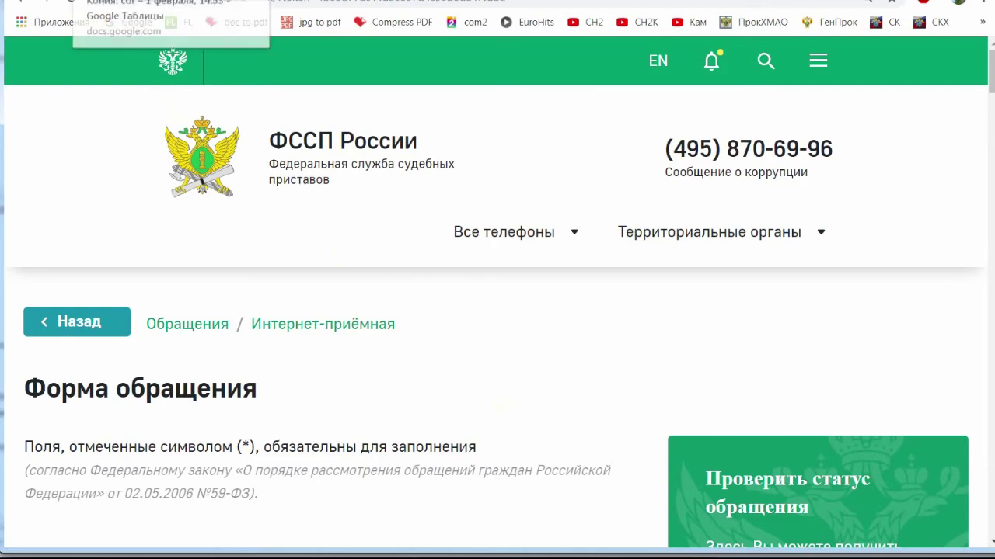
Copy the Surgut department's e-mail address and start a new Gmail message addressed to it.
click(94, 6)
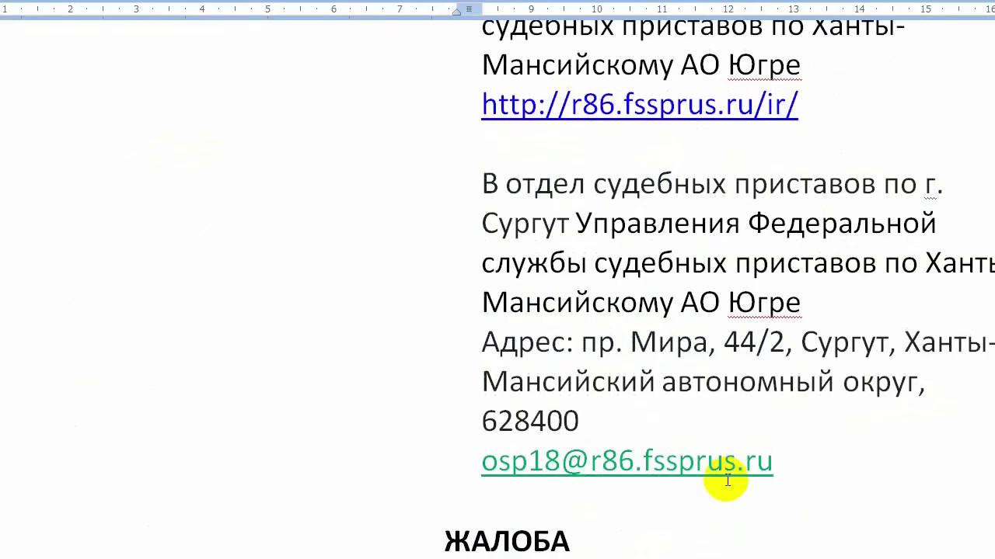
drag(788, 462, 484, 459)
key(ctrl+c)
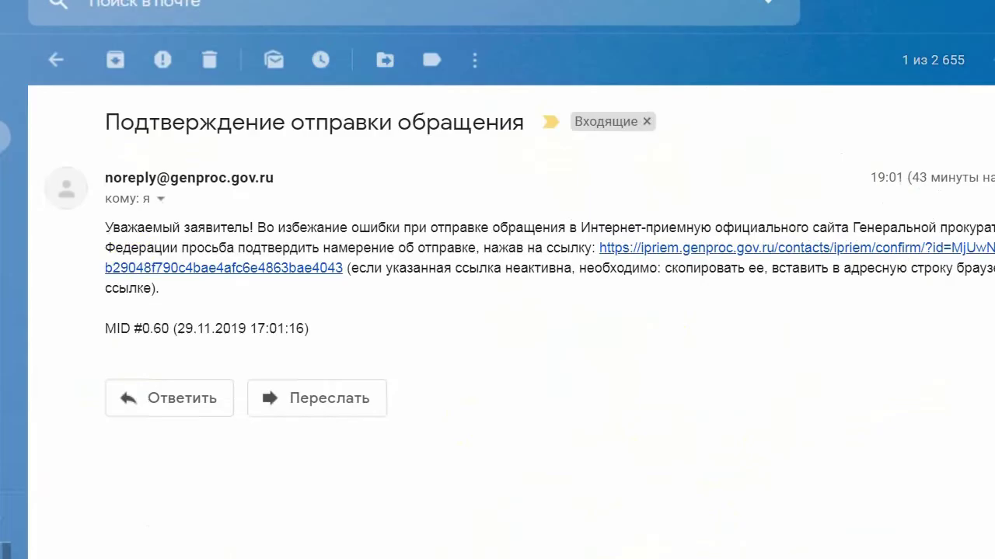
key(c)
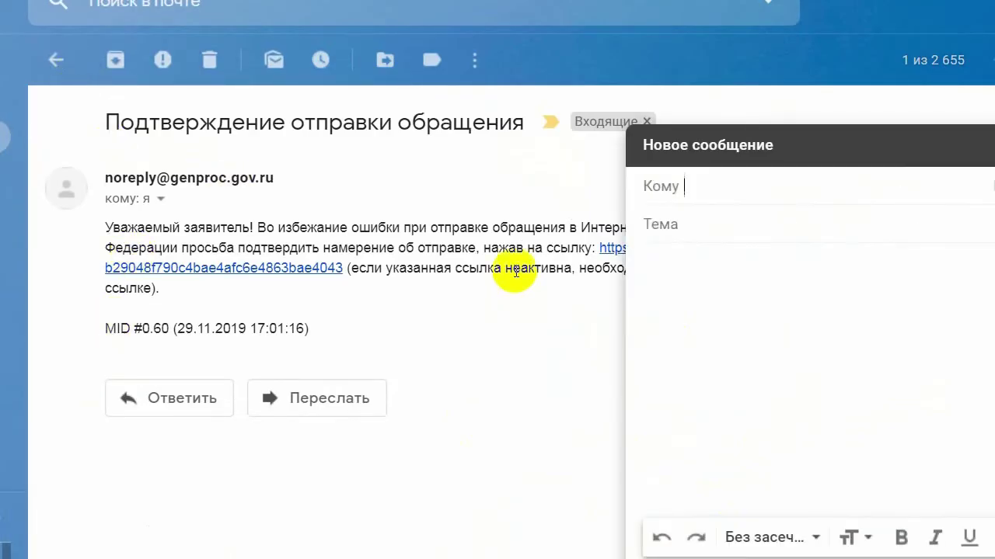
key(ctrl+v)
Add subject 'жалоба на сотрудников ФСССП', body 'полный текст жалобы в приложении', and pick the complaint file.
click(758, 224)
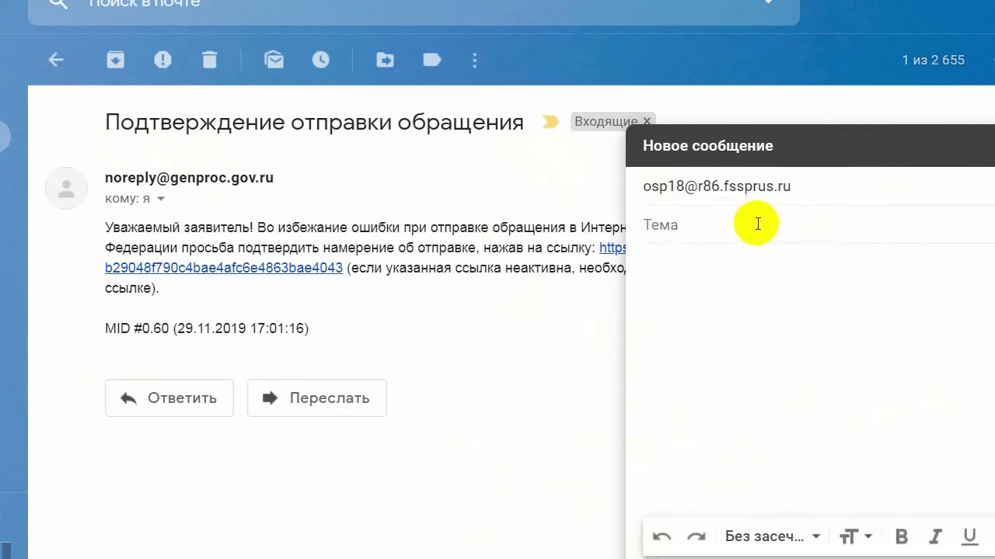
text(жалоба на сотрудн)
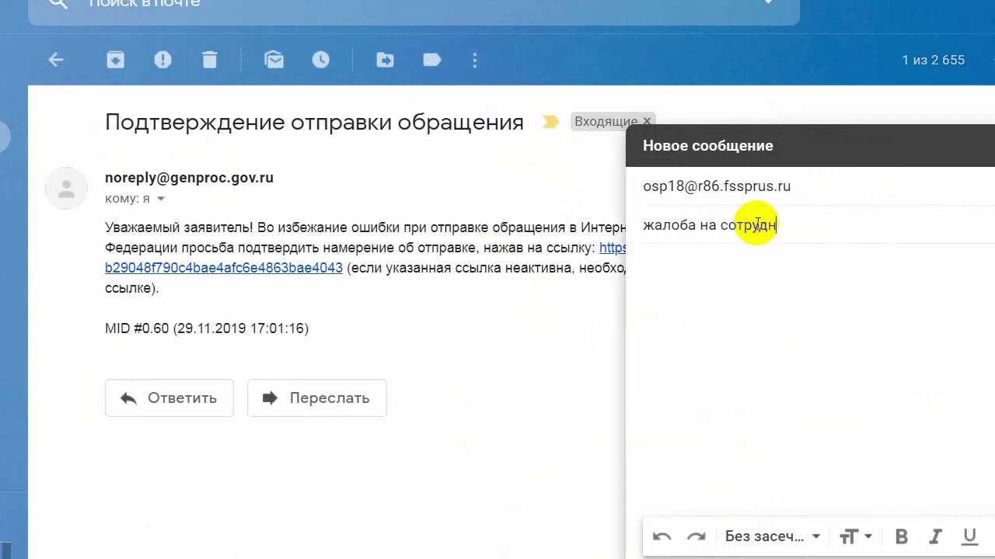
text(иков ФСССП)
click(794, 291)
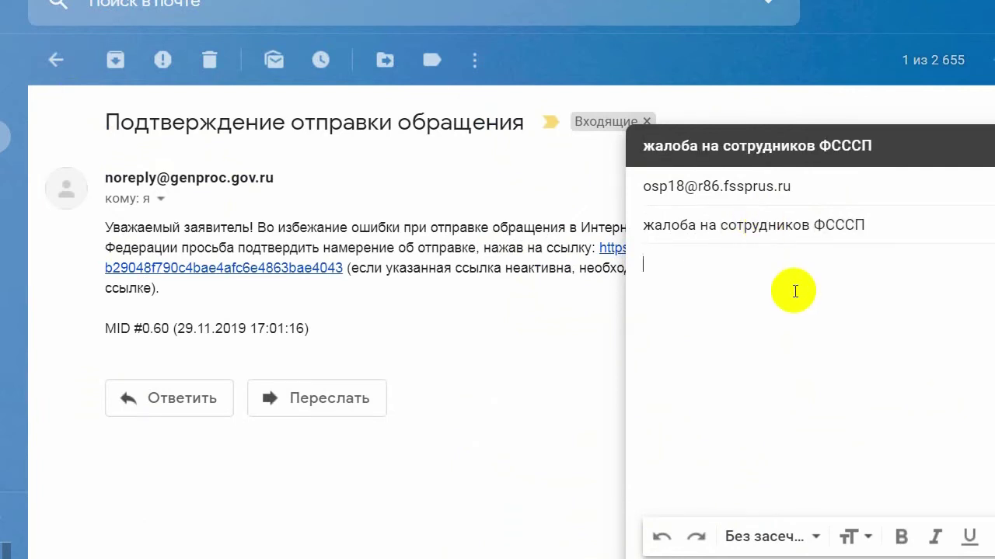
text(полный текст жалобы в пр)
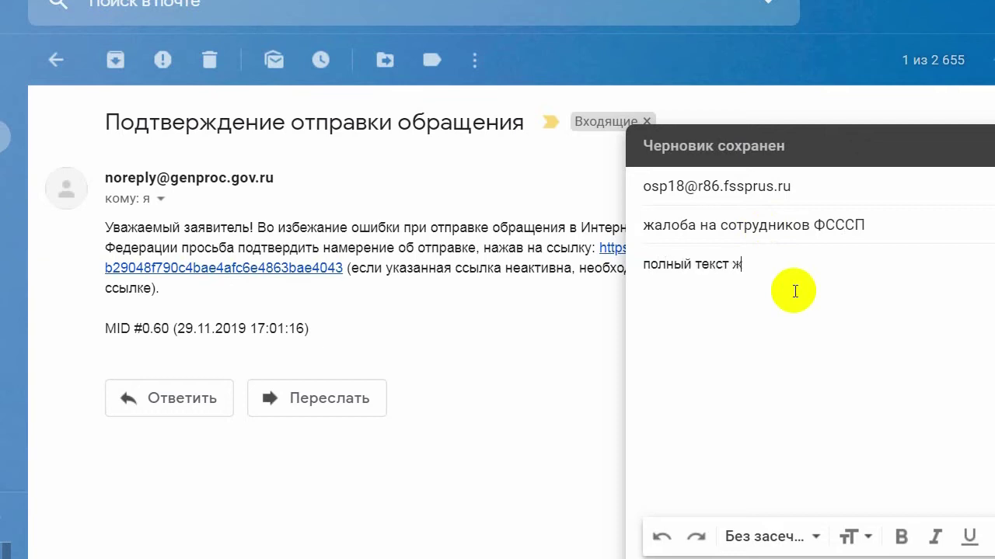
text(иложении)
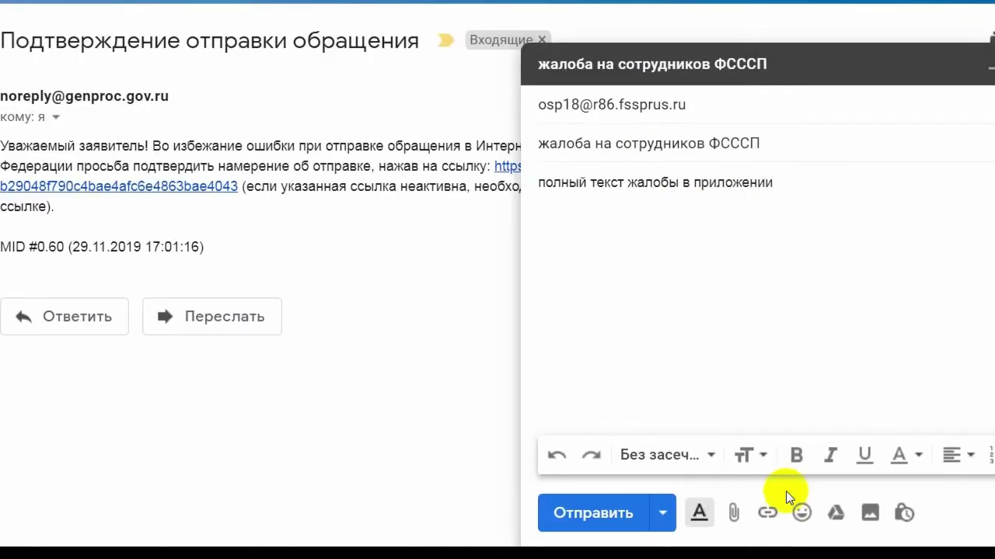
click(742, 511)
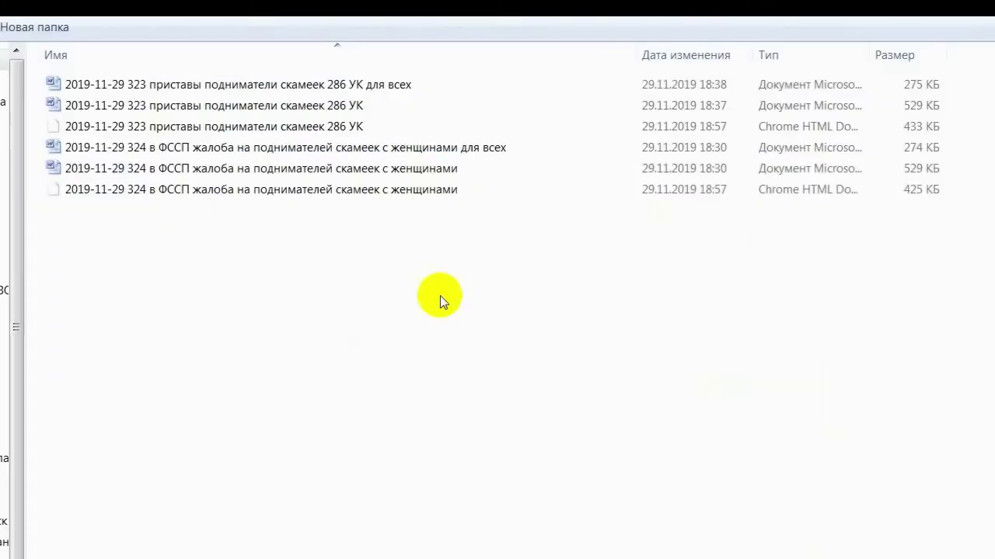
click(222, 194)
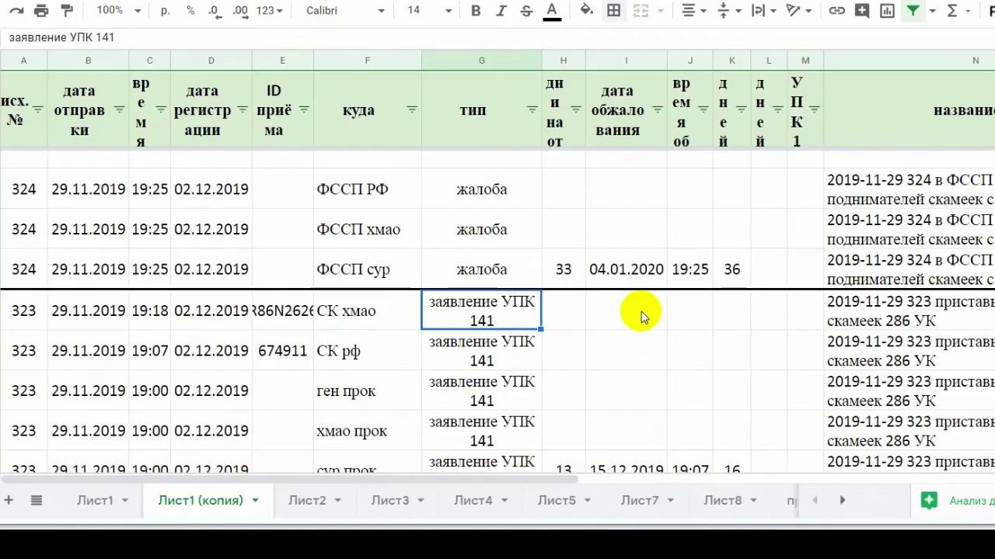
Check the ФССП хмао and ФССП сур rows: request type, 33 days and column K's days-remaining formula.
click(393, 229)
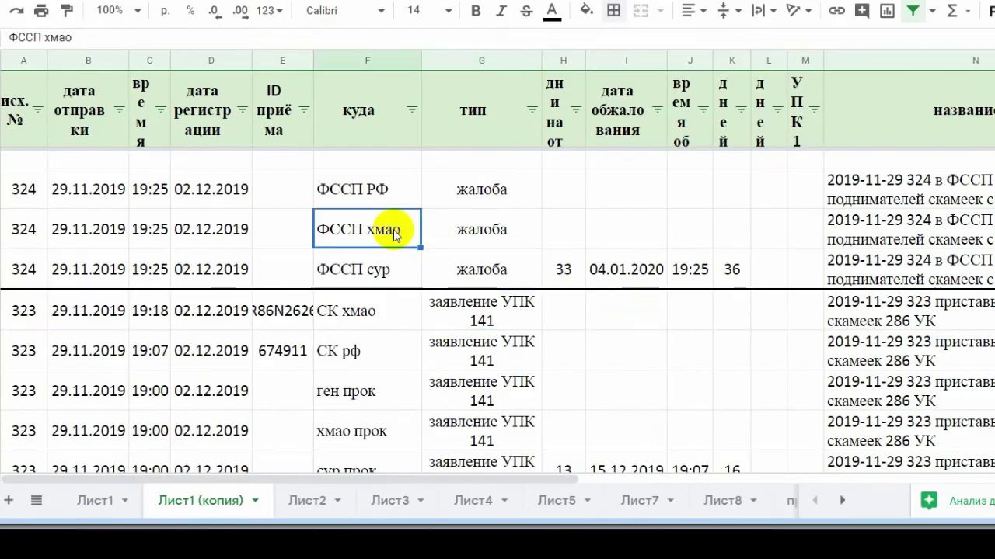
click(480, 239)
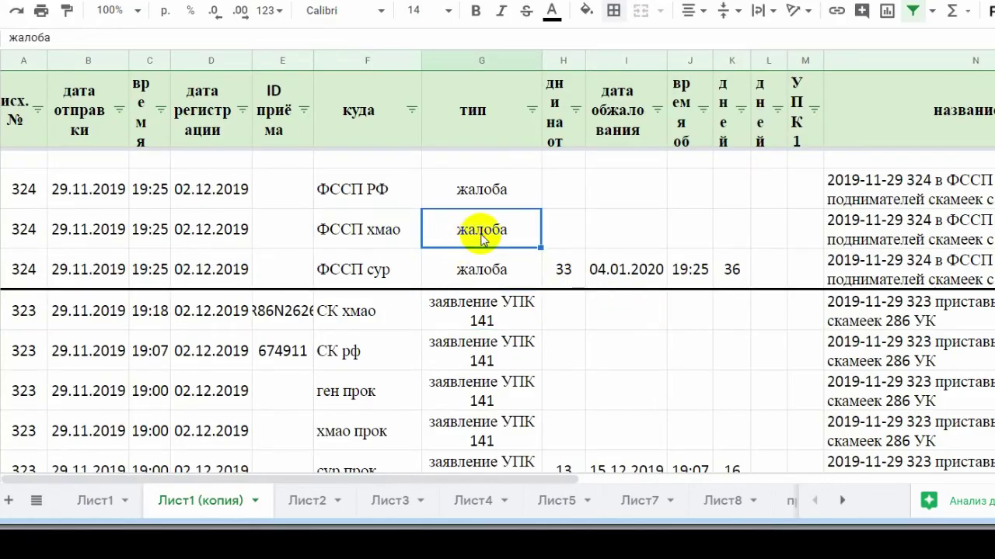
click(577, 277)
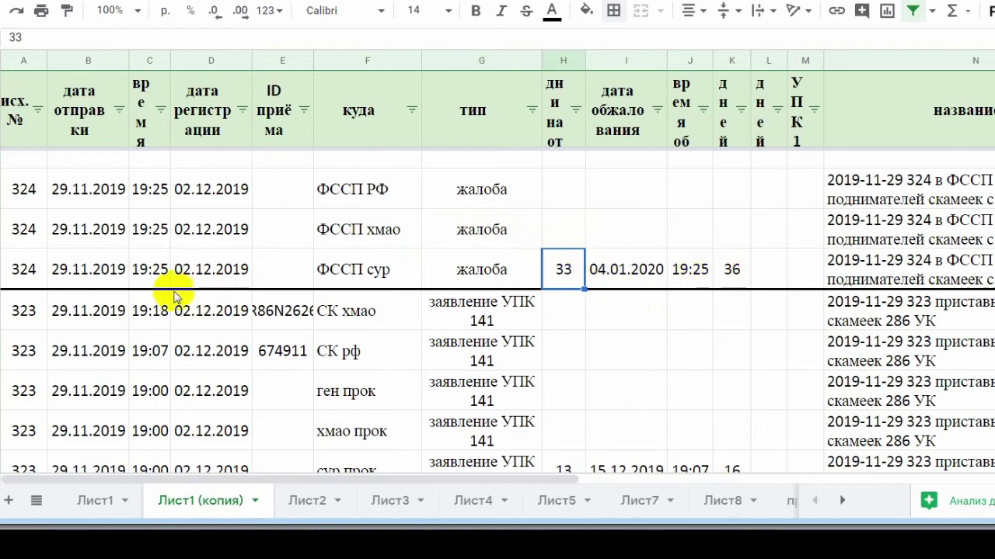
click(738, 272)
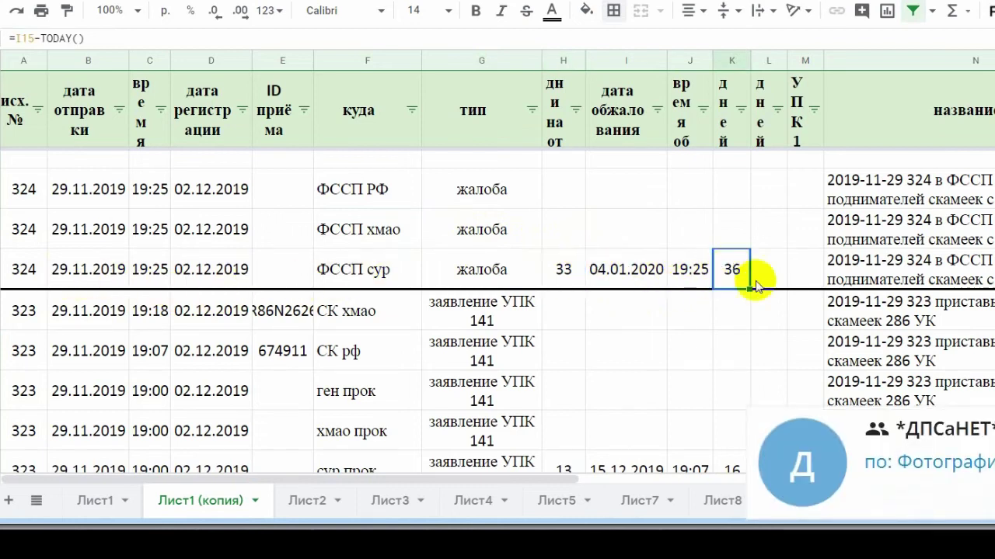
click(515, 283)
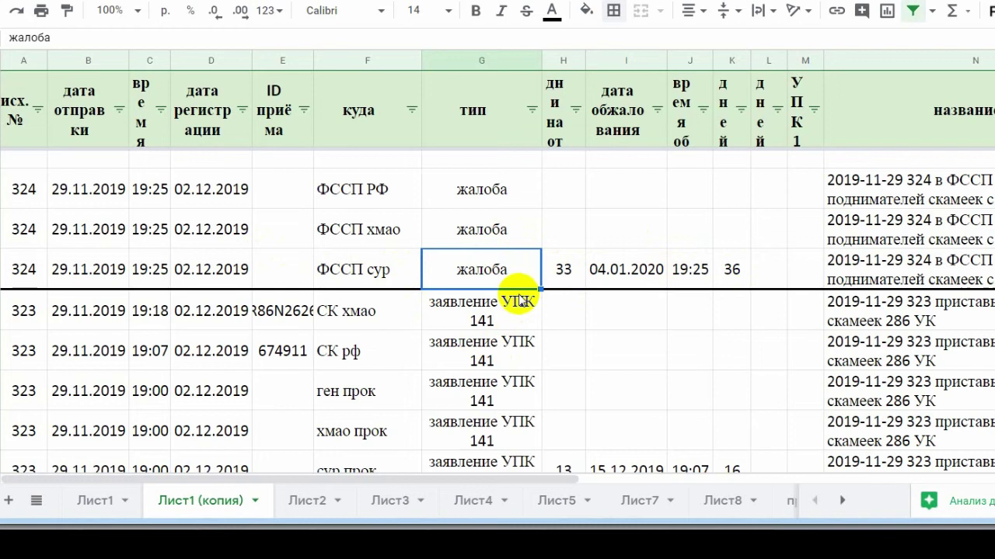